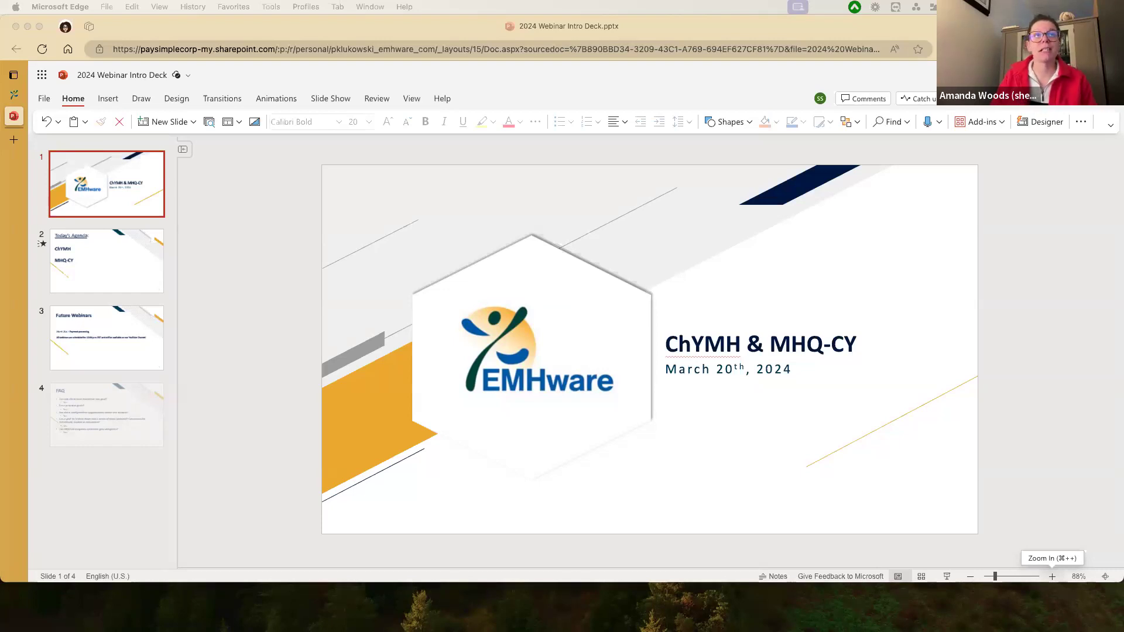
Show slide 2, 'Today's Agenda', of the 2024 Webinar Intro Deck.
{"action": "left_click", "coordinate": [270, 397]}
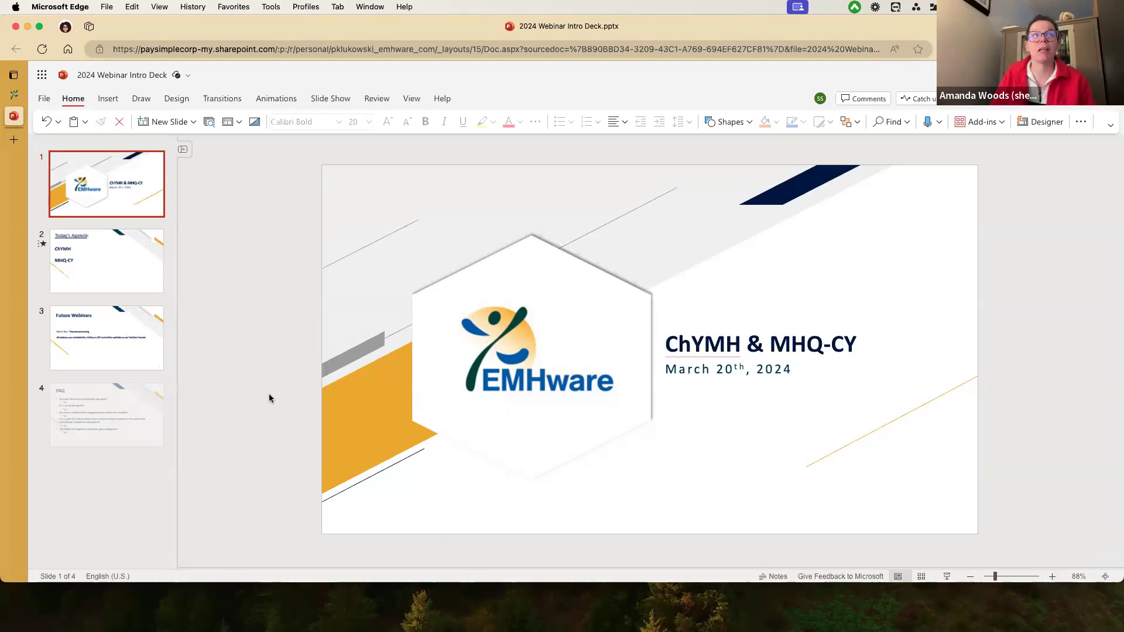
{"action": "left_click", "coordinate": [142, 290]}
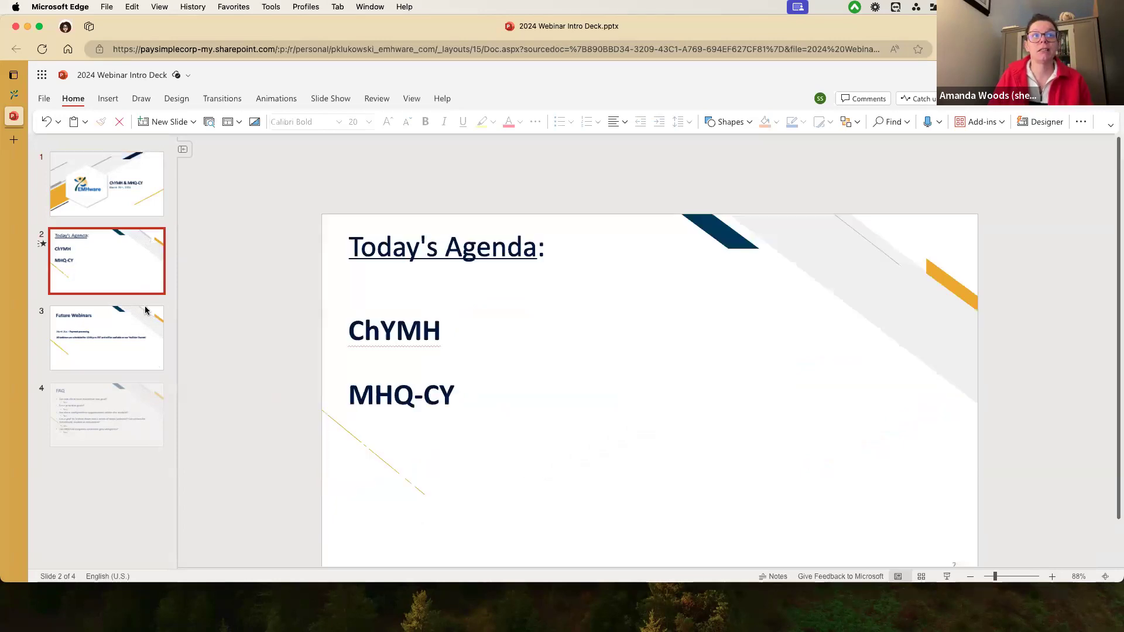
Switch to EMHware and open the ChYMH Ontario search from the Global Menu.
{"action": "left_click", "coordinate": [17, 98]}
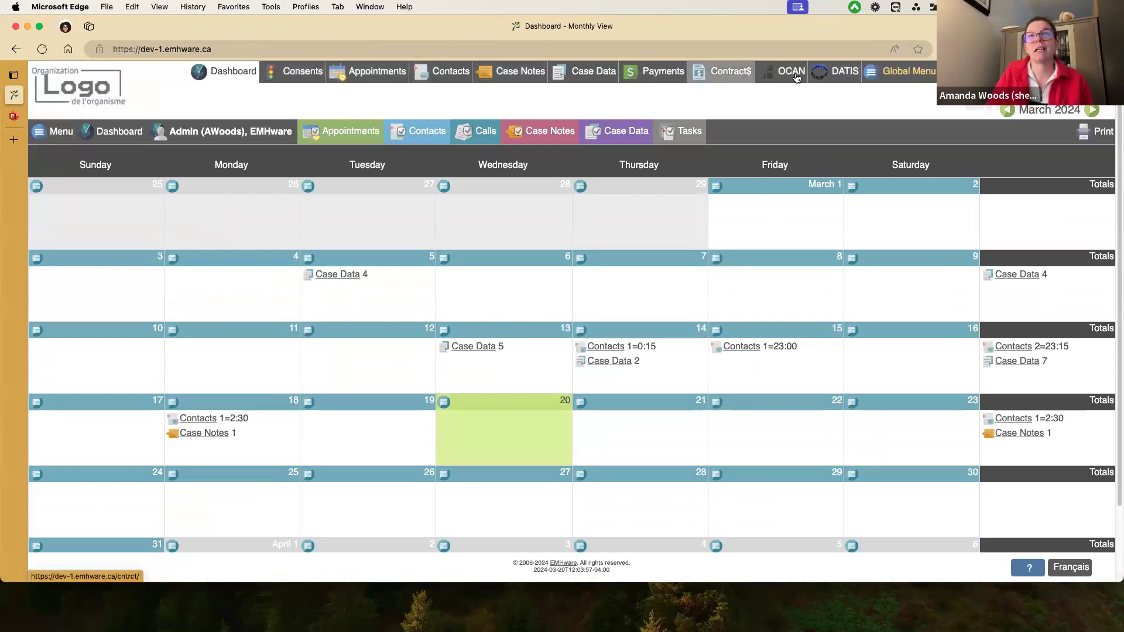
{"action": "left_click", "coordinate": [897, 79]}
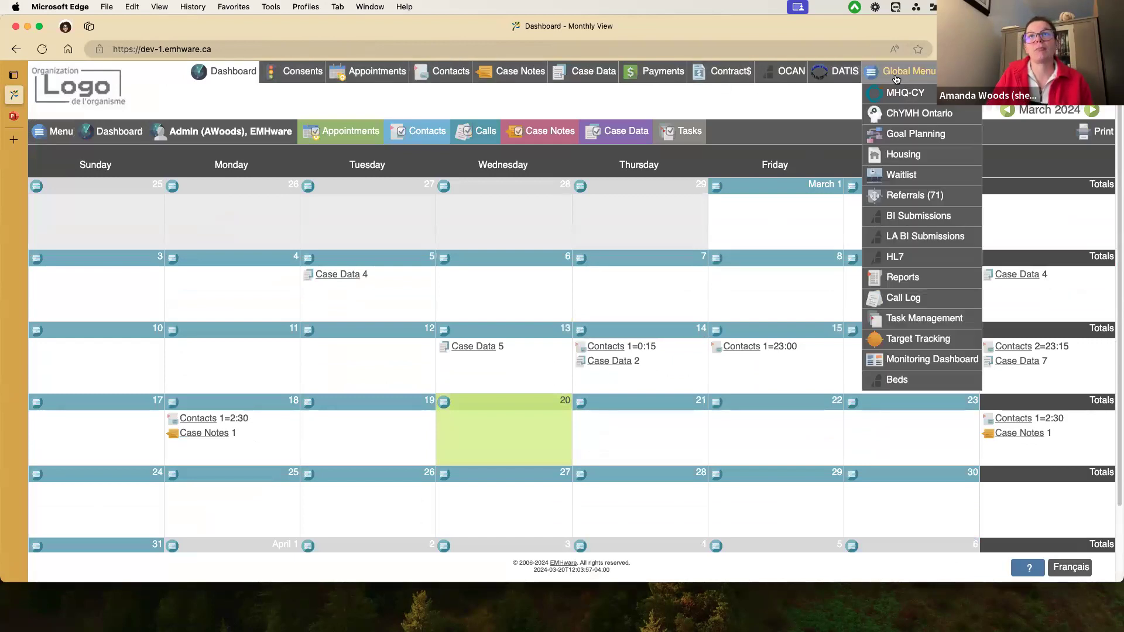
{"action": "left_click", "coordinate": [897, 114]}
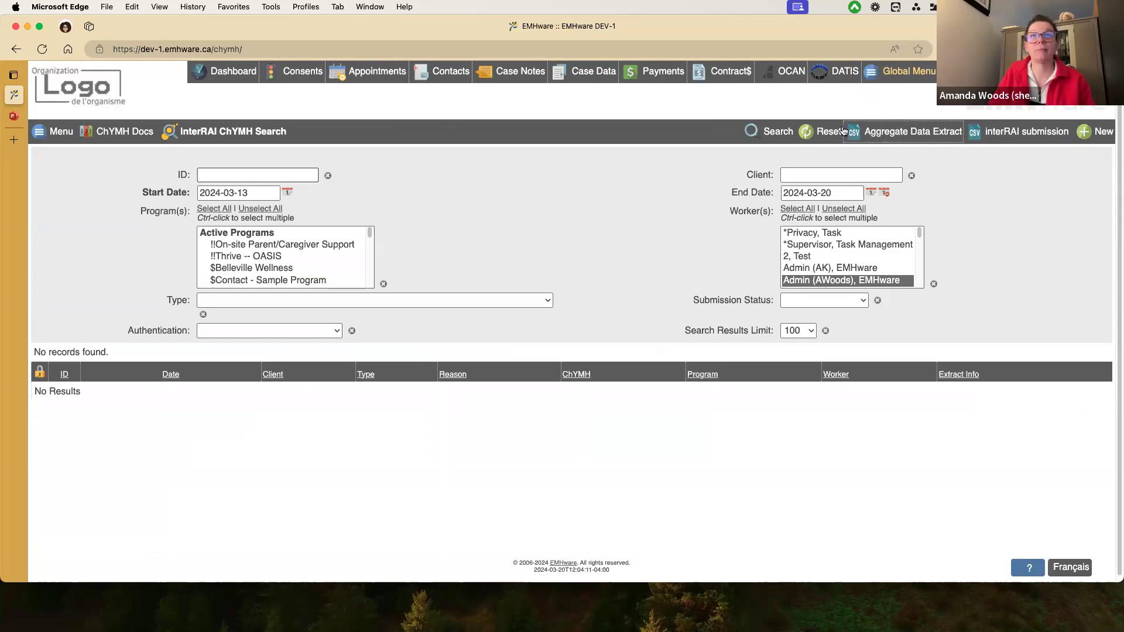
Reset the search filters and set the start date to 2019-03-01.
{"action": "left_click", "coordinate": [819, 132]}
{"action": "left_click", "coordinate": [223, 190]}
{"action": "left_click", "coordinate": [294, 214]}
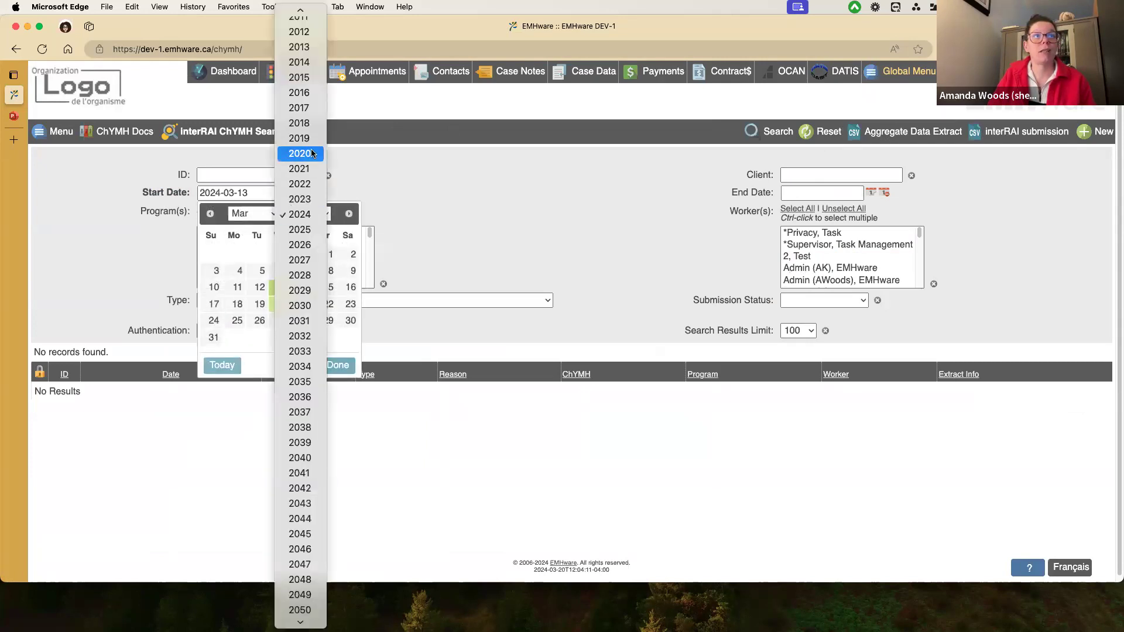
{"action": "left_click", "coordinate": [300, 138]}
{"action": "left_click", "coordinate": [327, 254]}
{"action": "key", "text": "shift+Tab"}
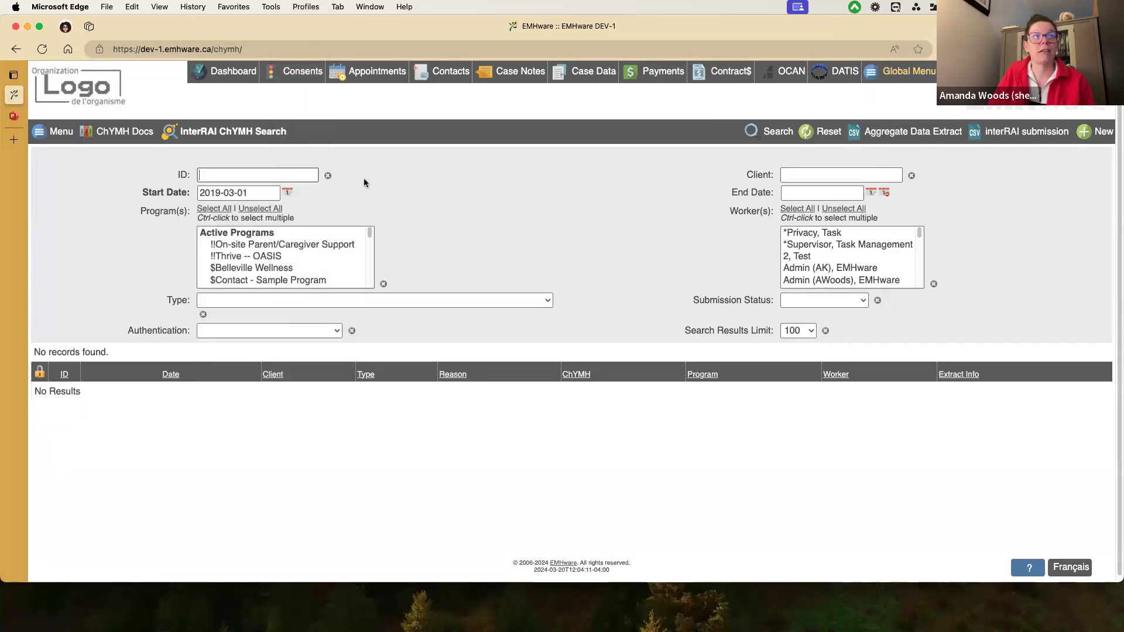
{"action": "type", "text": "10284"}
{"action": "key", "text": "Return"}
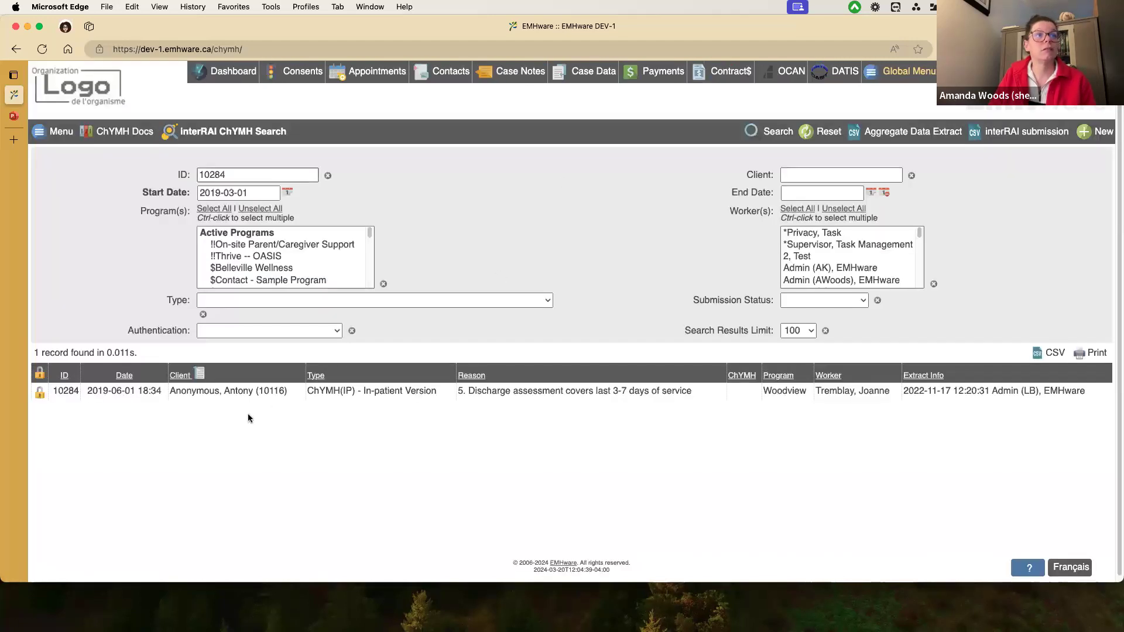
{"action": "left_click", "coordinate": [282, 396]}
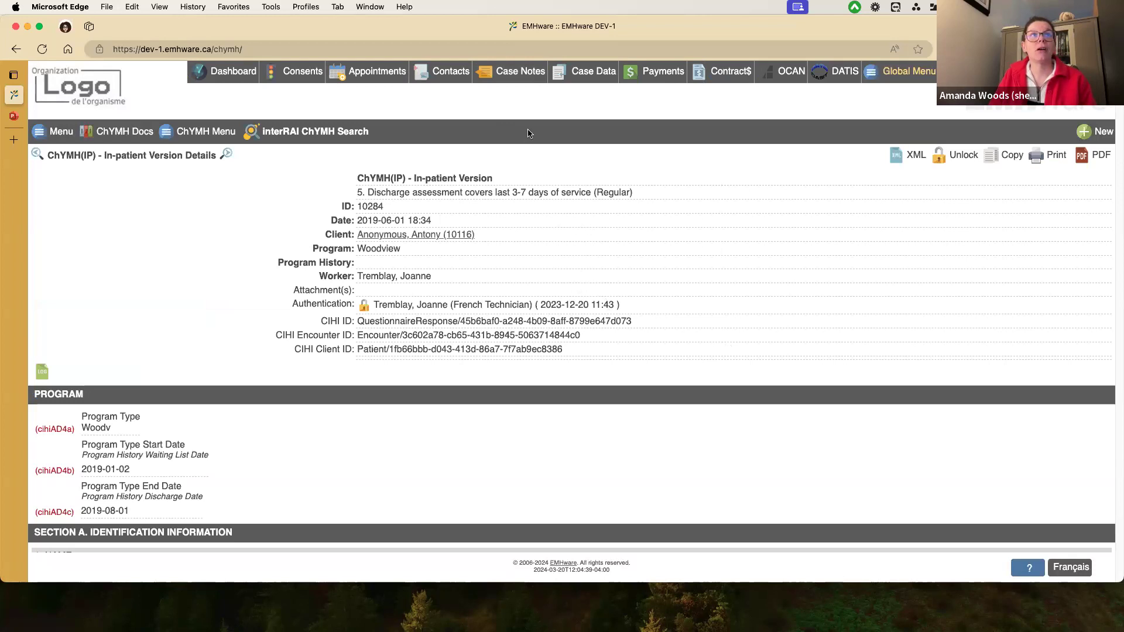
{"action": "left_click", "coordinate": [370, 137]}
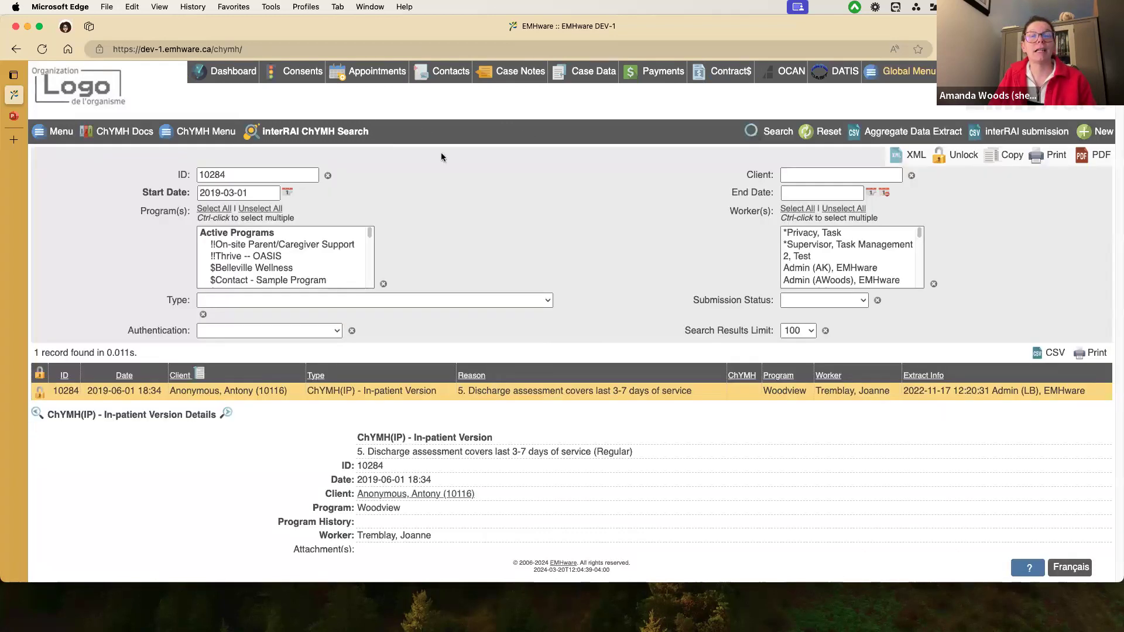
{"action": "left_click", "coordinate": [465, 301]}
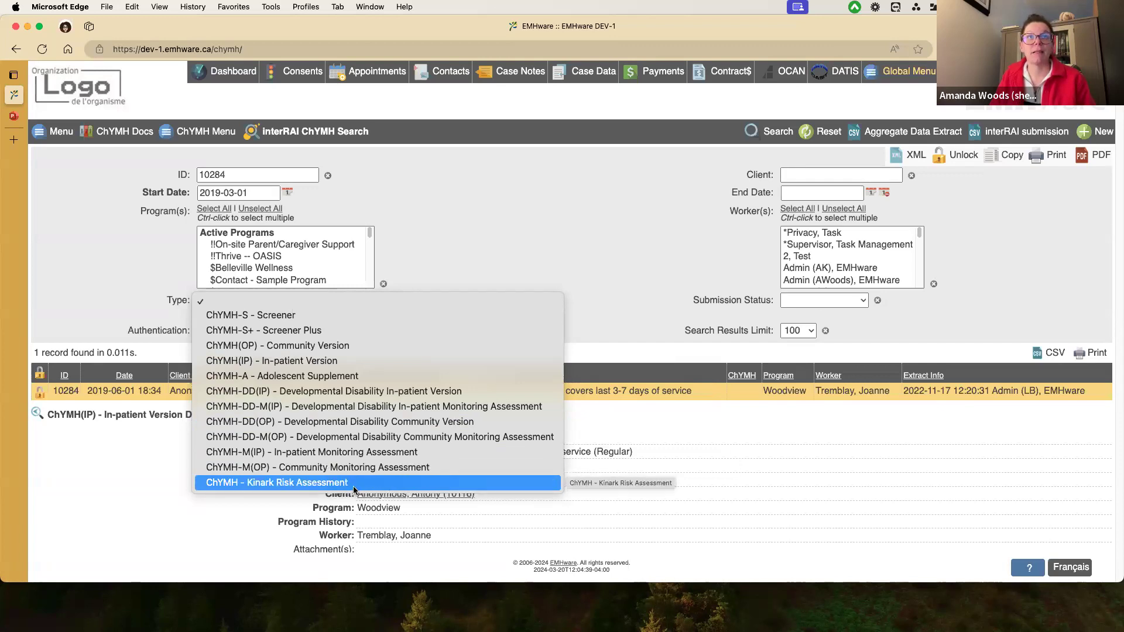
{"action": "left_click", "coordinate": [597, 280]}
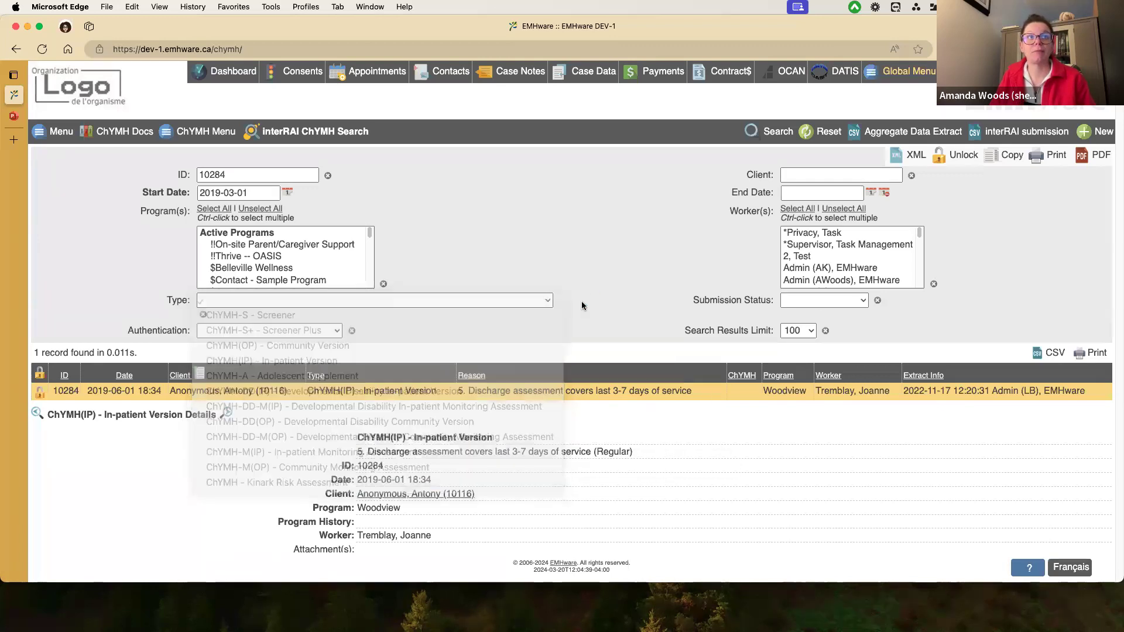
{"action": "left_click", "coordinate": [351, 136]}
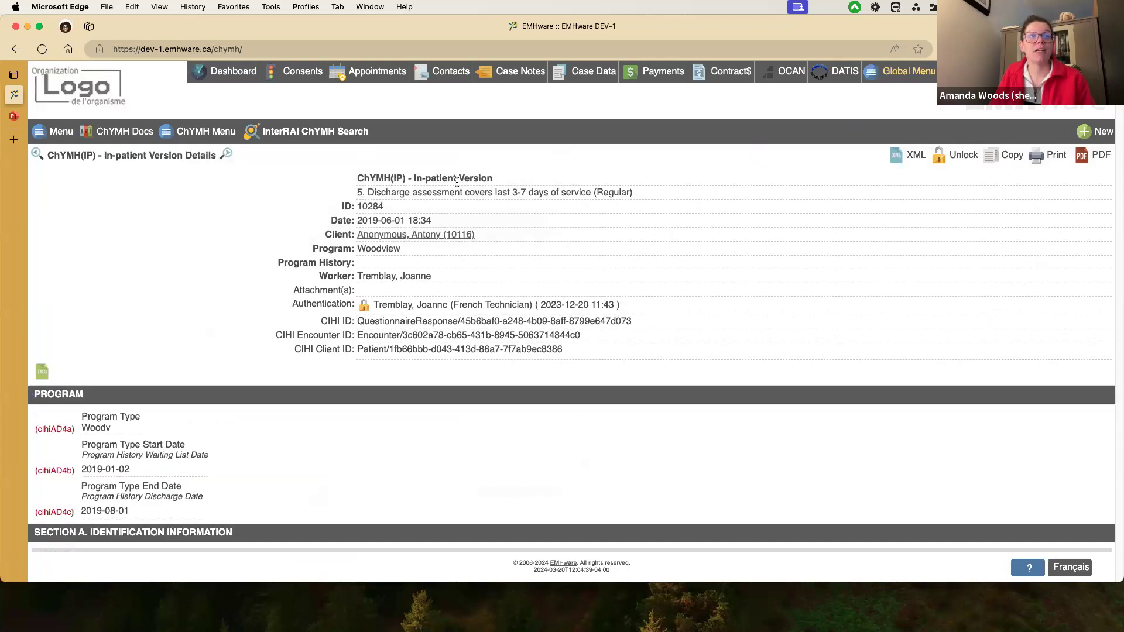
{"action": "scroll", "coordinate": [325, 244], "scroll_direction": "down", "scroll_amount": 2}
{"action": "scroll", "coordinate": [326, 244], "scroll_direction": "down", "scroll_amount": 5}
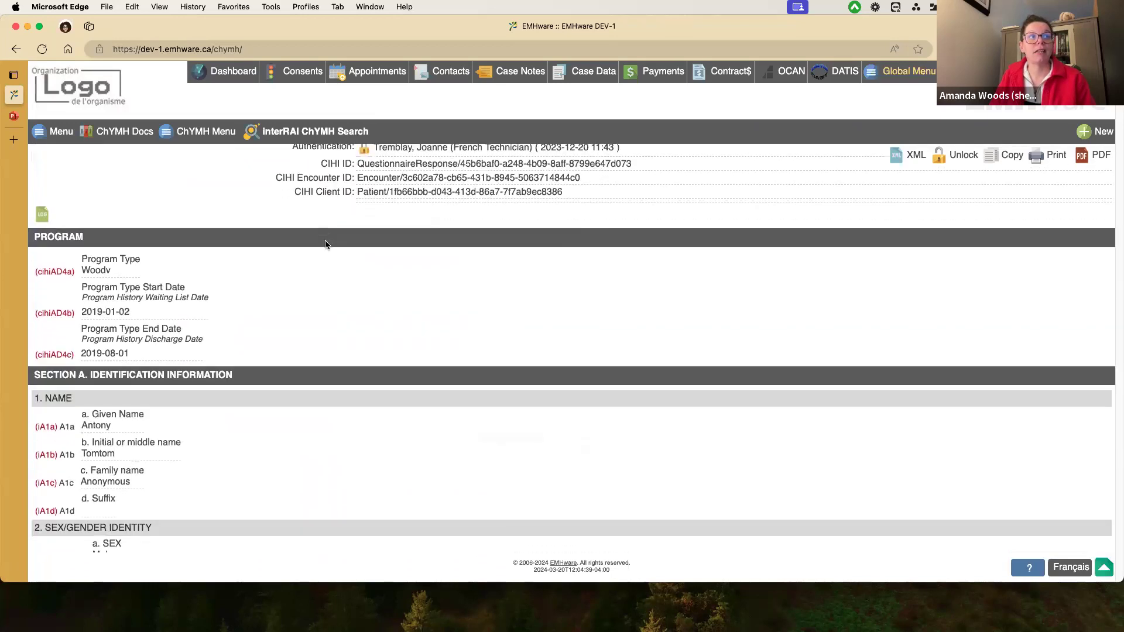
{"action": "scroll", "coordinate": [326, 244], "scroll_direction": "down", "scroll_amount": 10}
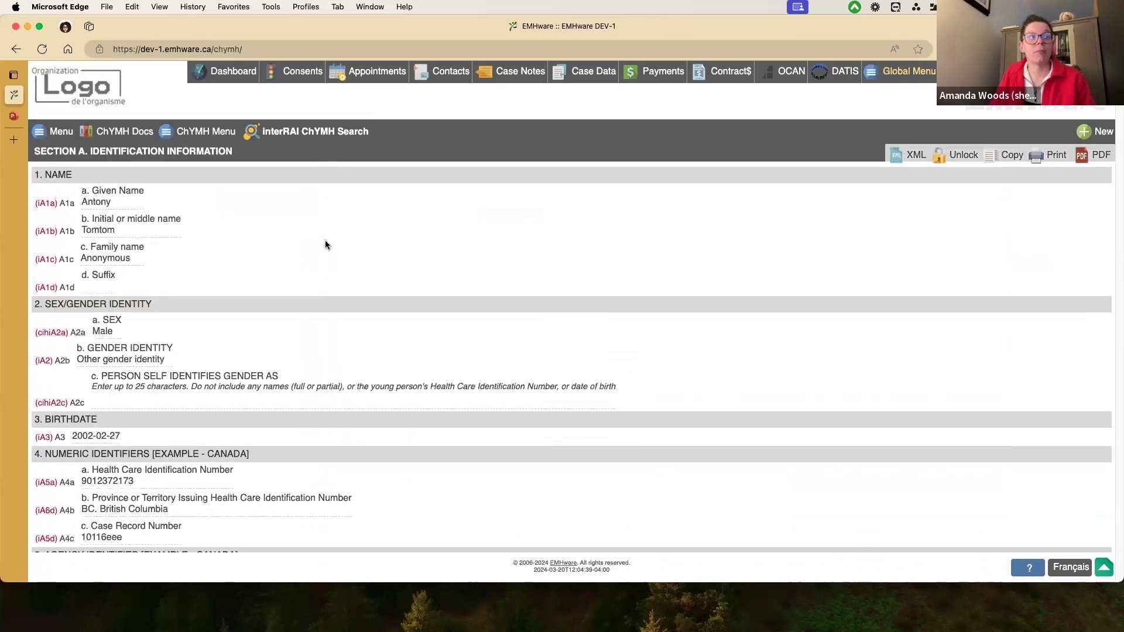
{"action": "scroll", "coordinate": [325, 245], "scroll_direction": "down", "scroll_amount": 6}
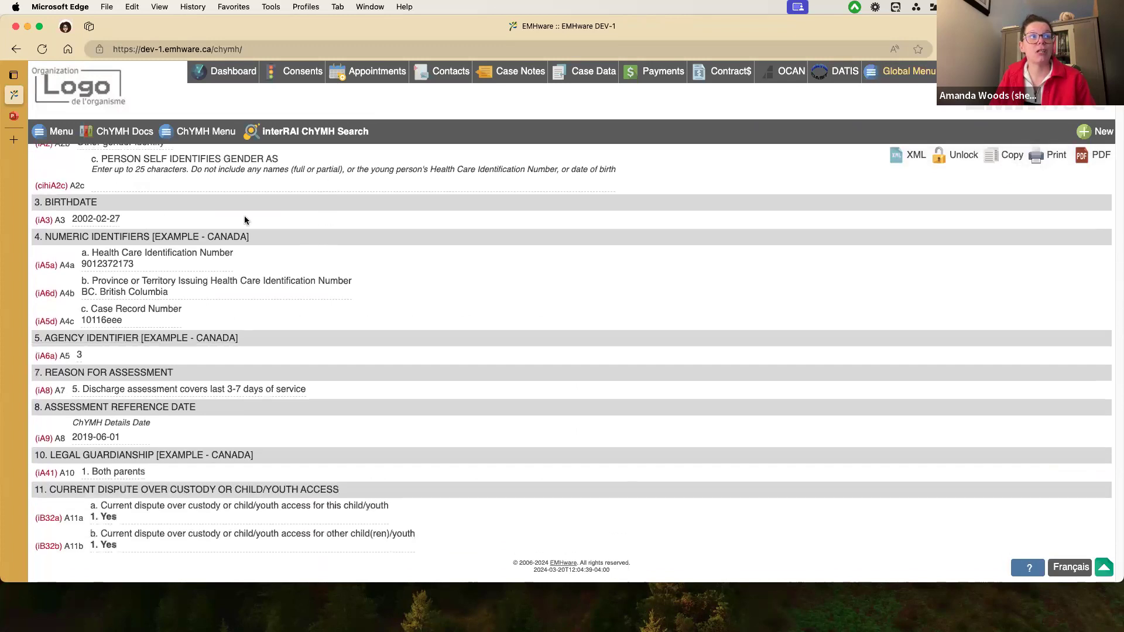
{"action": "scroll", "coordinate": [142, 304], "scroll_direction": "down", "scroll_amount": 1}
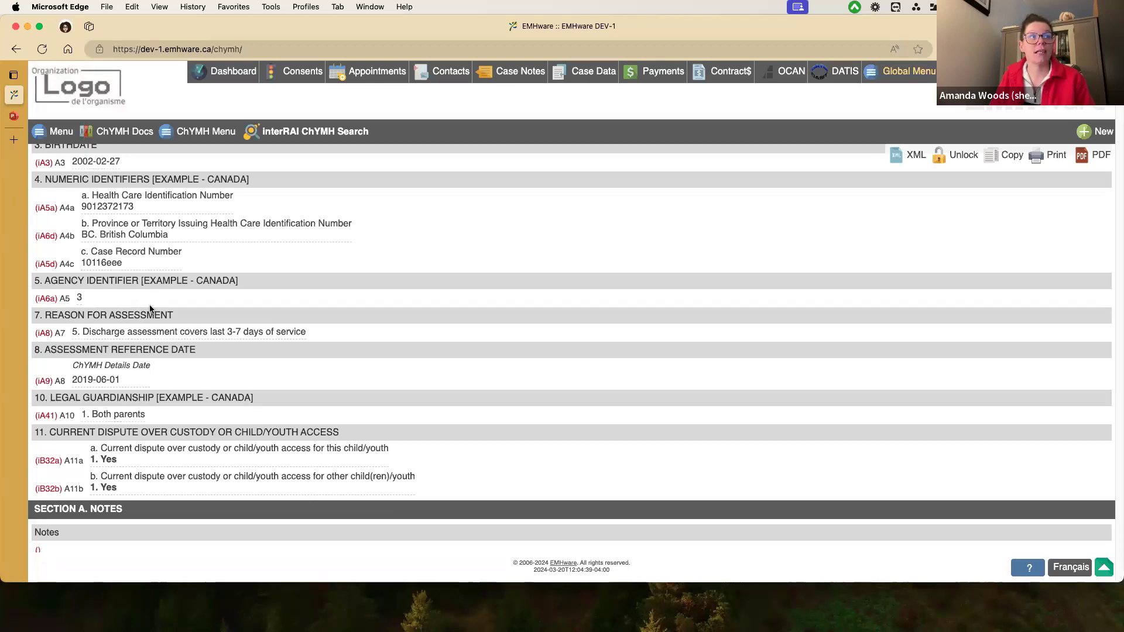
{"action": "scroll", "coordinate": [151, 309], "scroll_direction": "down", "scroll_amount": 5}
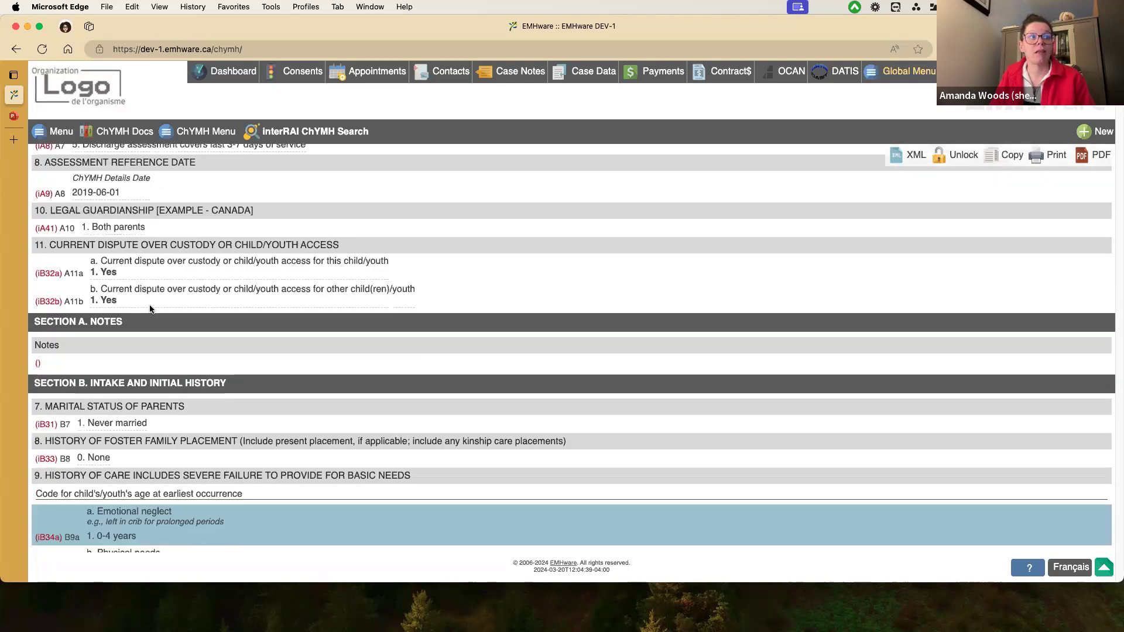
{"action": "scroll", "coordinate": [151, 309], "scroll_direction": "down", "scroll_amount": 3}
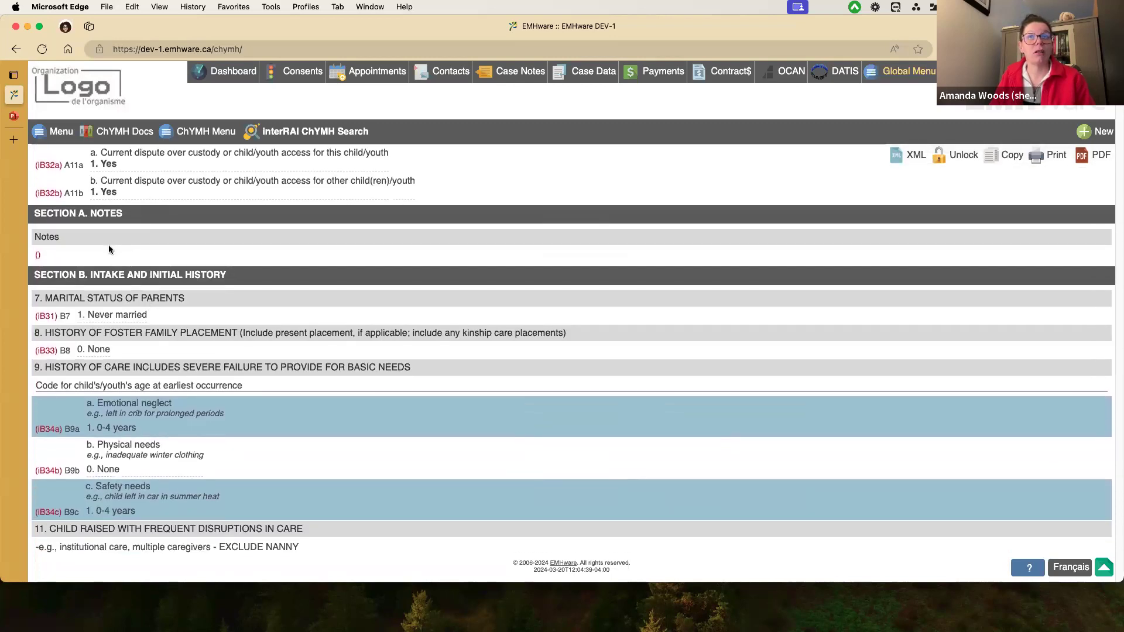
{"action": "scroll", "coordinate": [108, 249], "scroll_direction": "down", "scroll_amount": 2}
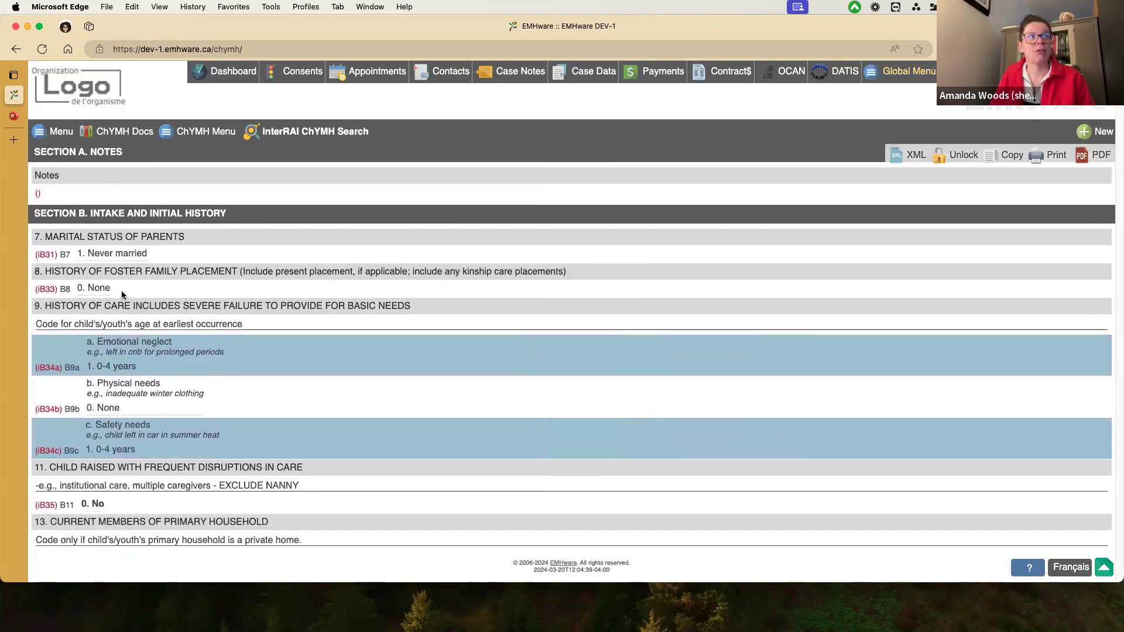
{"action": "scroll", "coordinate": [123, 294], "scroll_direction": "down", "scroll_amount": 4}
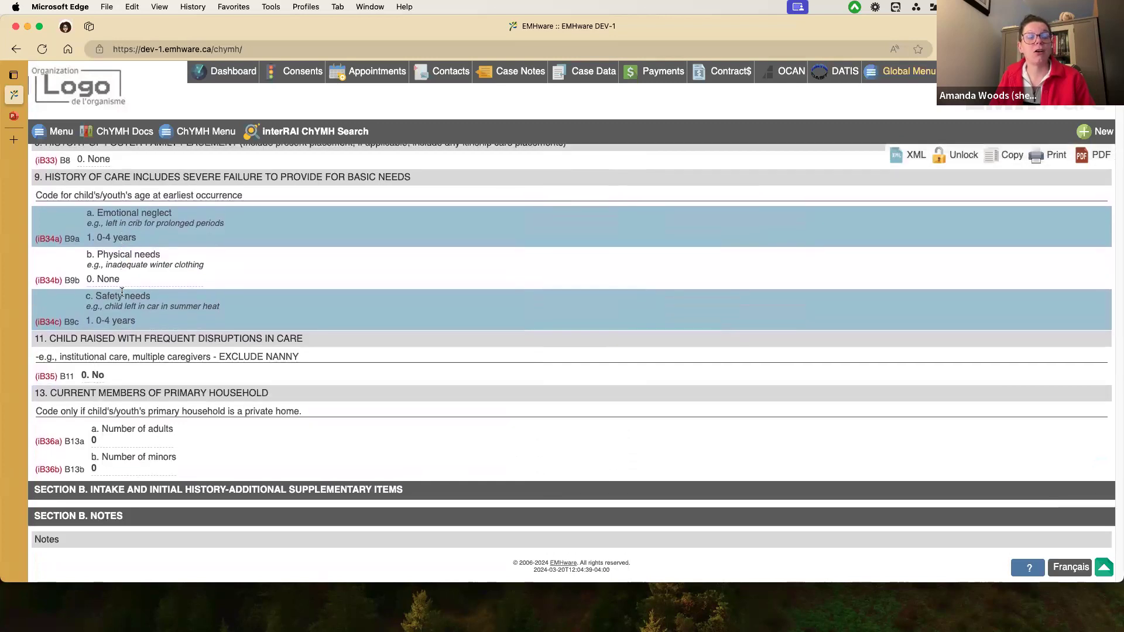
{"action": "scroll", "coordinate": [121, 291], "scroll_direction": "down", "scroll_amount": 4}
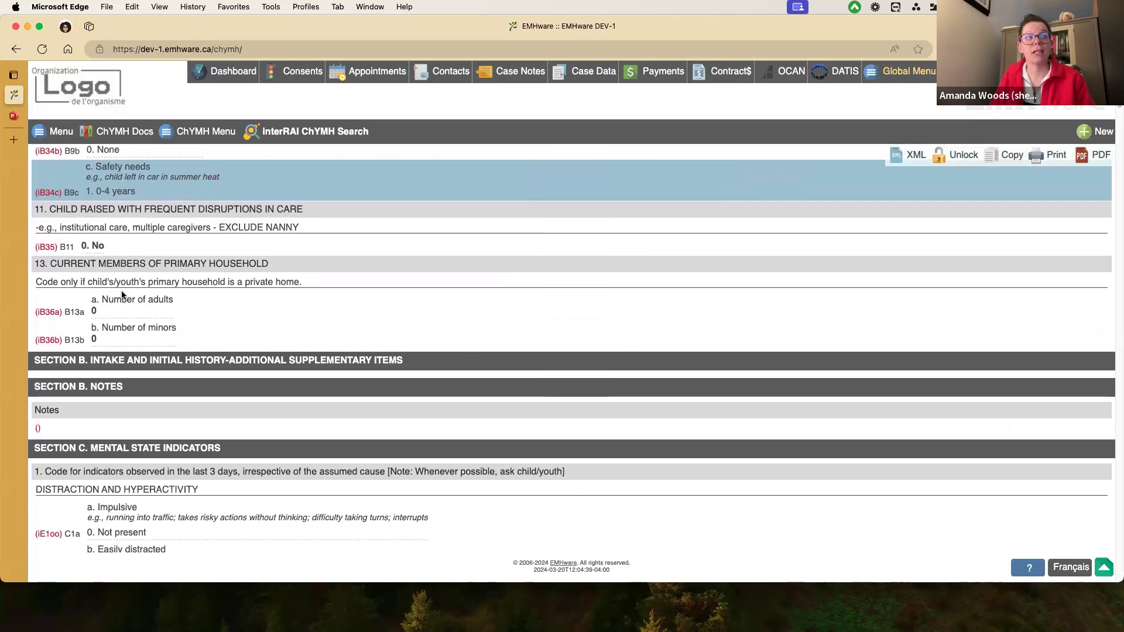
{"action": "scroll", "coordinate": [122, 294], "scroll_direction": "down", "scroll_amount": 8}
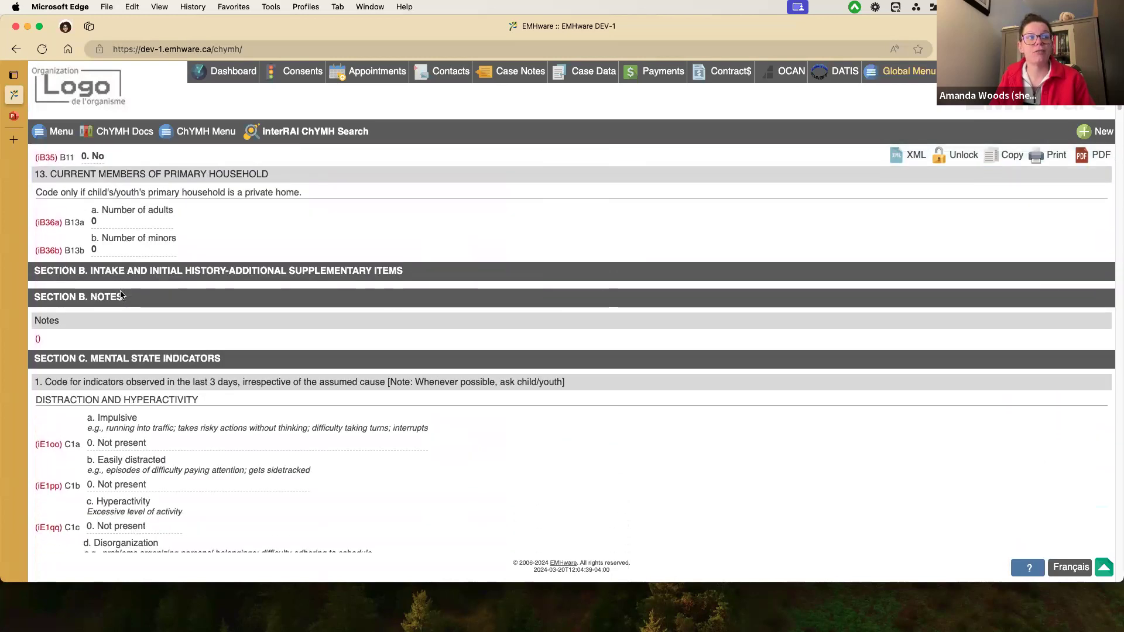
{"action": "scroll", "coordinate": [120, 291], "scroll_direction": "down", "scroll_amount": 20}
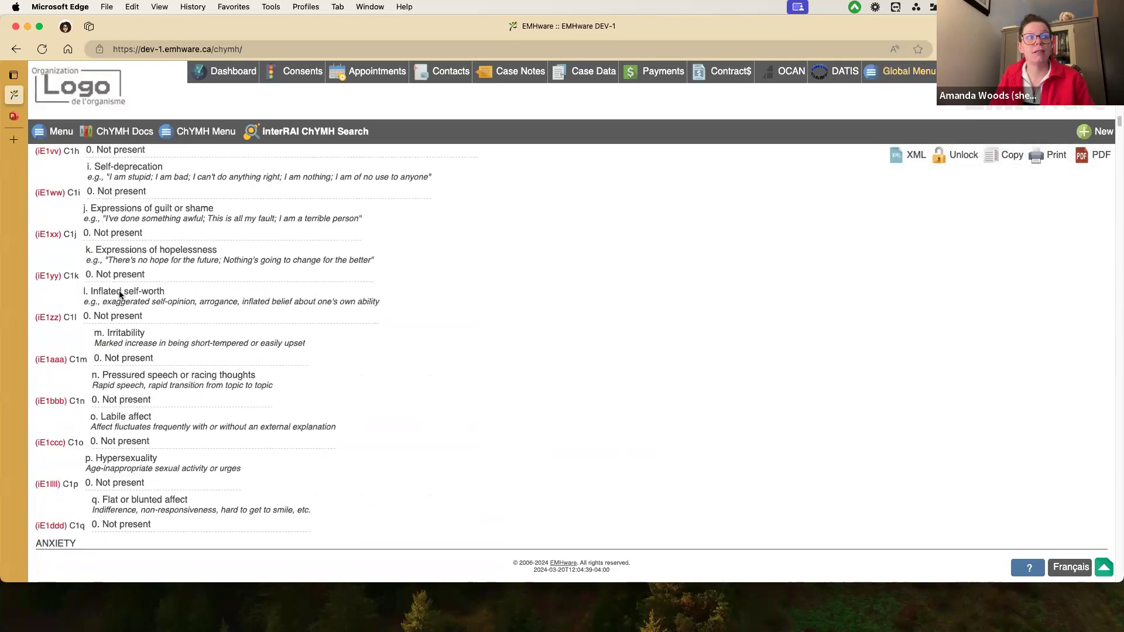
{"action": "scroll", "coordinate": [121, 291], "scroll_direction": "down", "scroll_amount": 6}
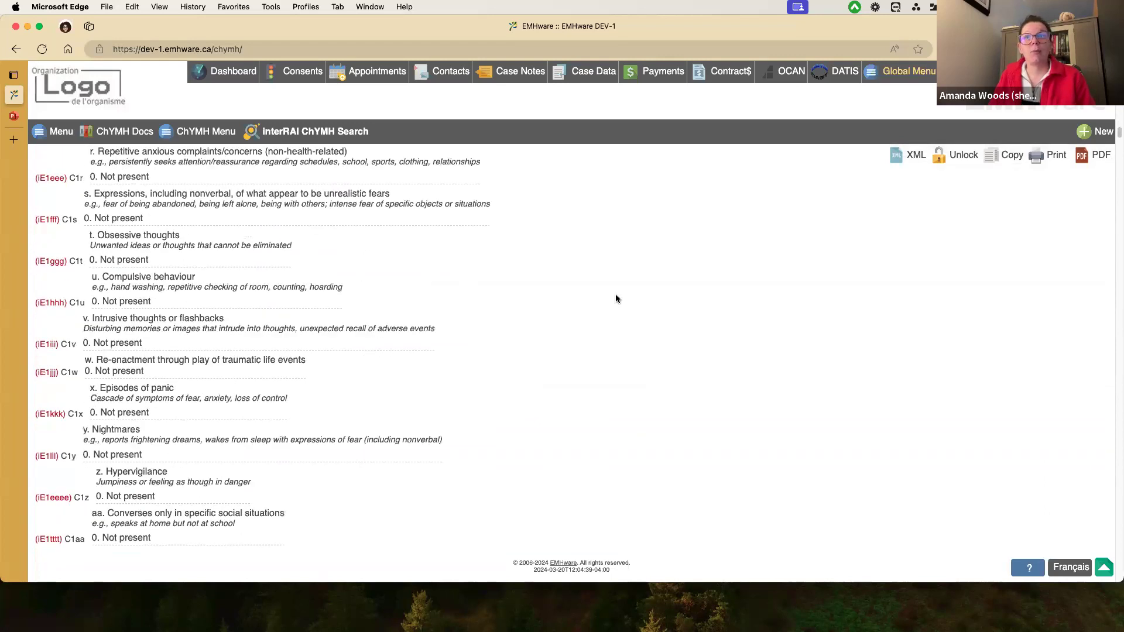
{"action": "scroll", "coordinate": [344, 312], "scroll_direction": "up", "scroll_amount": 5}
{"action": "scroll", "coordinate": [328, 309], "scroll_direction": "up", "scroll_amount": 20}
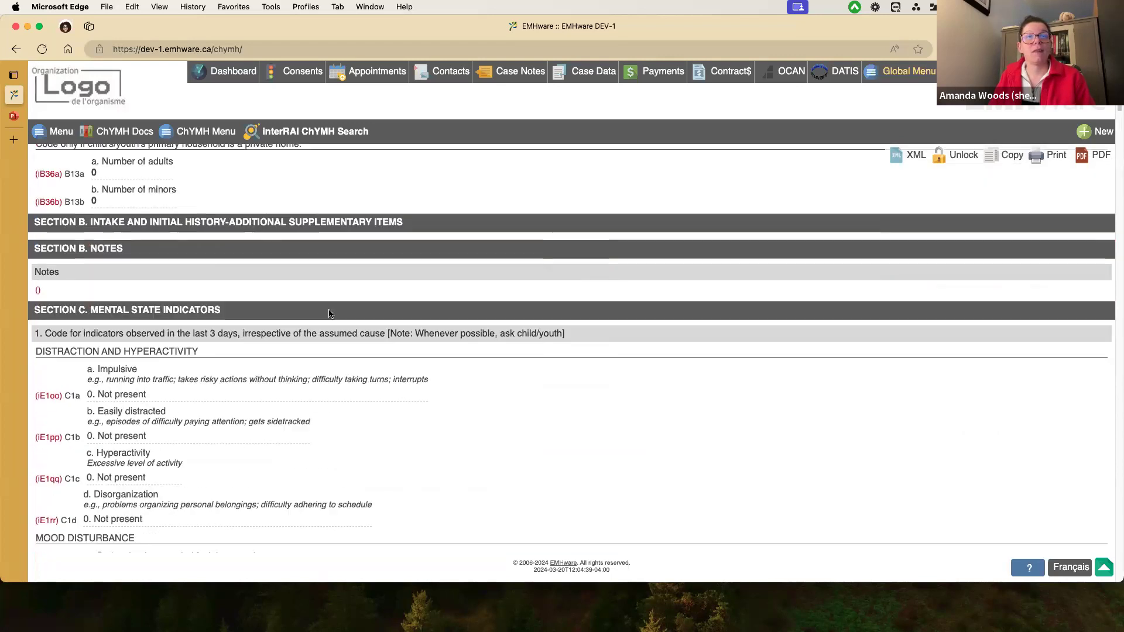
{"action": "scroll", "coordinate": [328, 309], "scroll_direction": "up", "scroll_amount": 18}
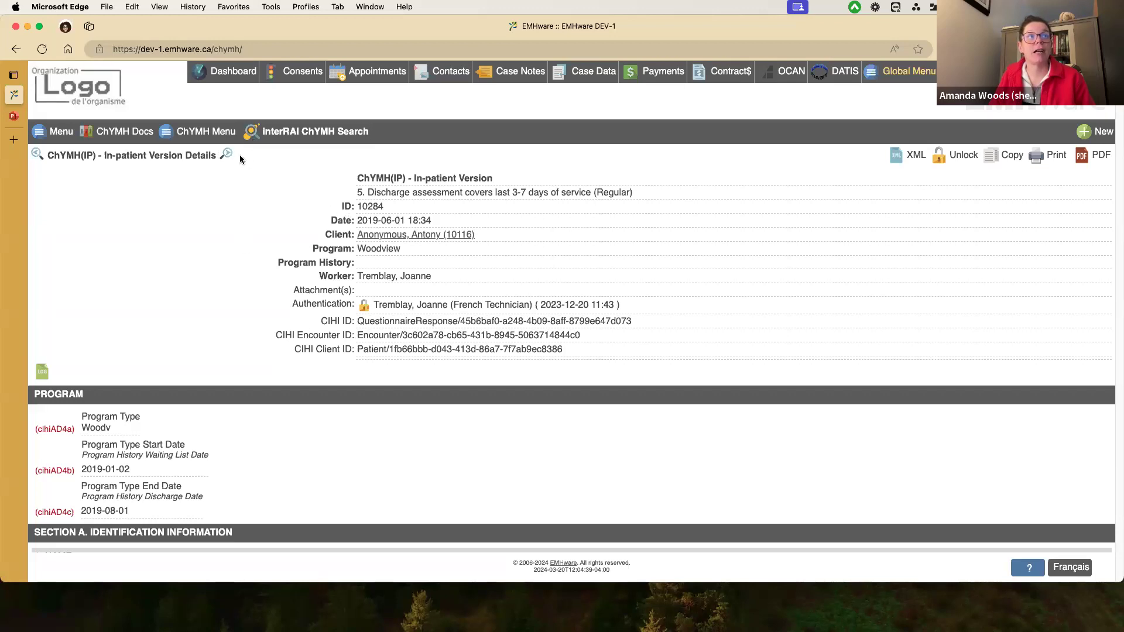
Open the CAPs and Outcomes Report from the ChYMH Menu and widen its window.
{"action": "left_click", "coordinate": [211, 135]}
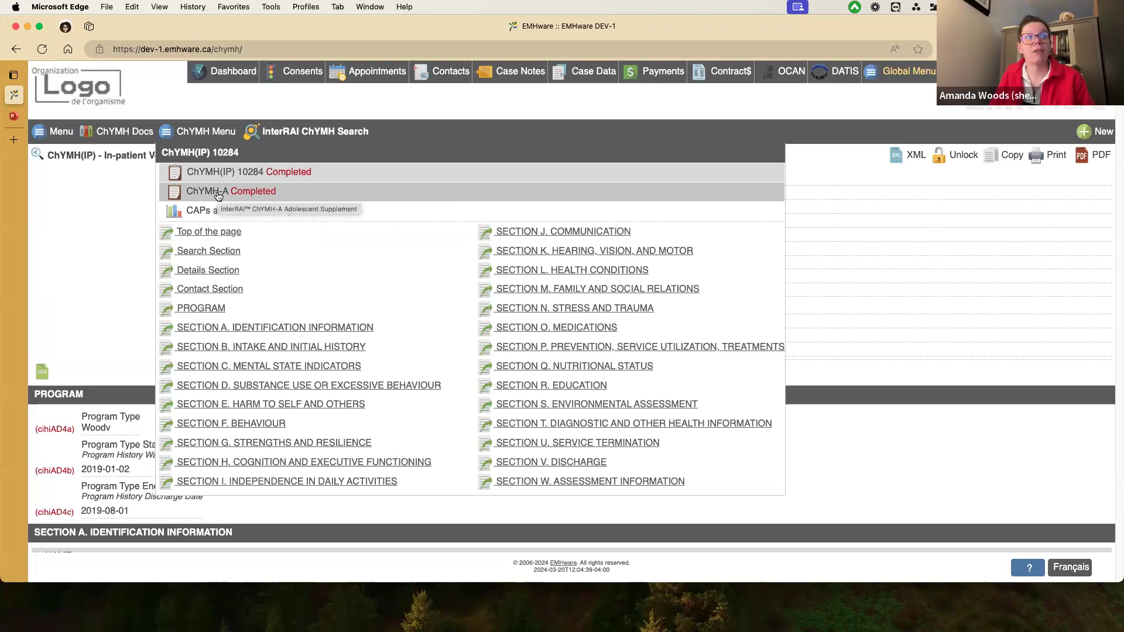
{"action": "left_click", "coordinate": [184, 214]}
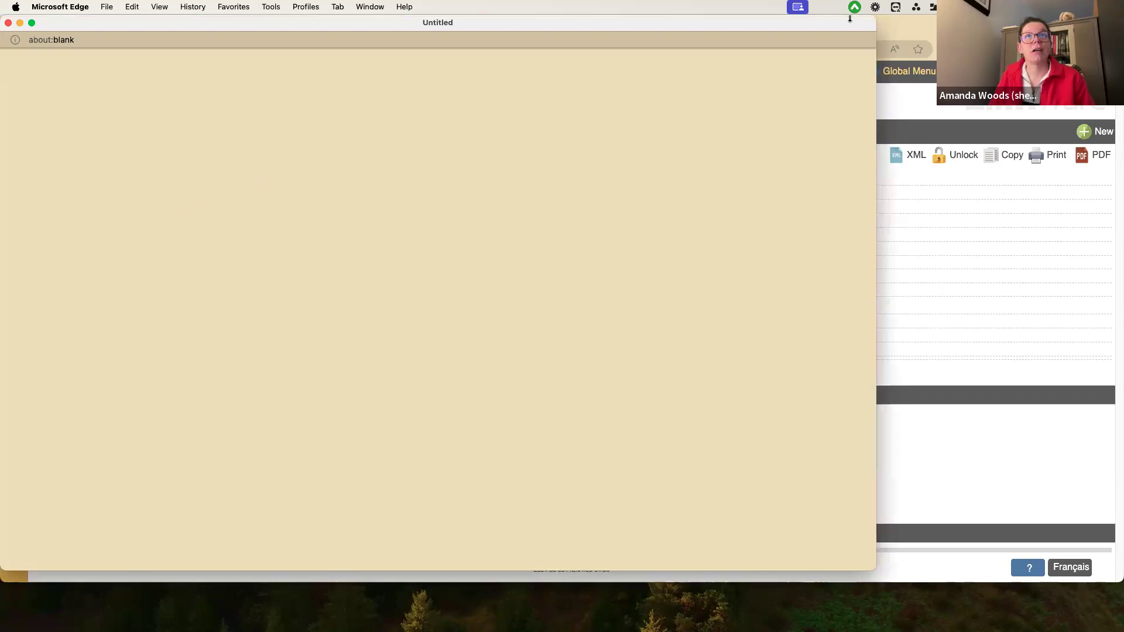
{"action": "left_click_drag", "start_coordinate": [879, 30], "coordinate": [1069, 29]}
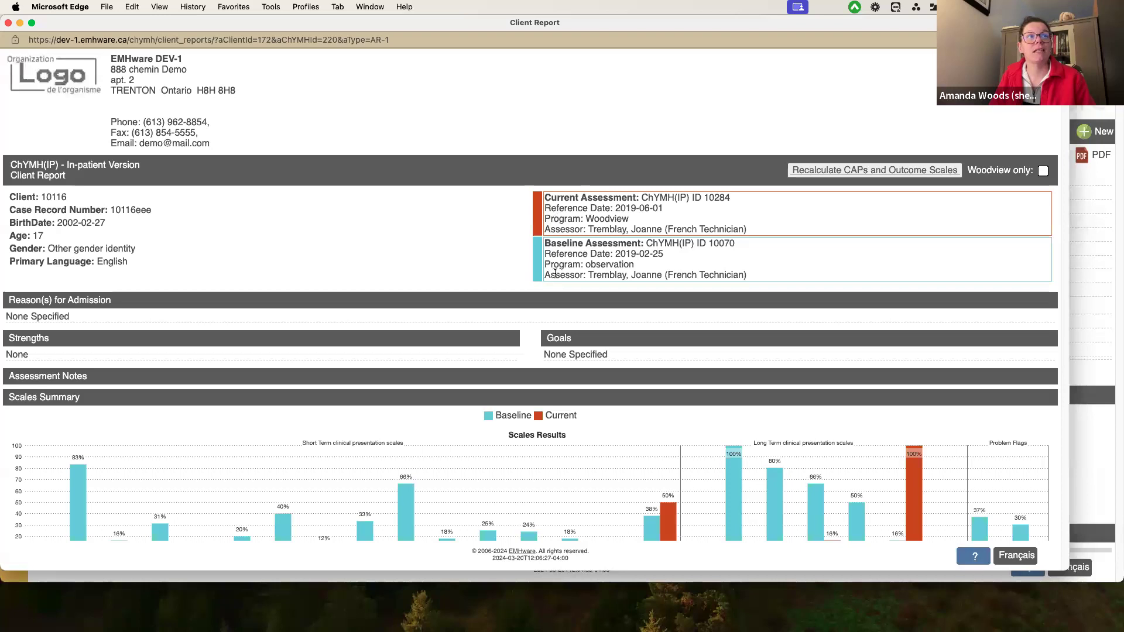
Scroll the Client Report past the Scales Summary chart and scale table to Cut Points.
{"action": "scroll", "coordinate": [555, 273], "scroll_direction": "down", "scroll_amount": 4}
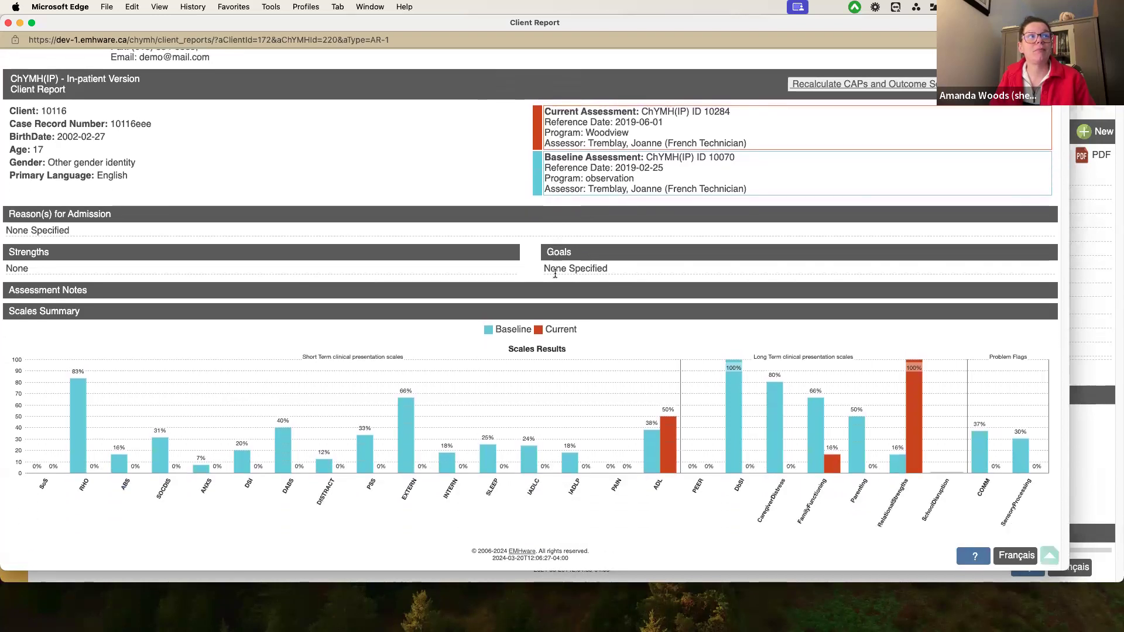
{"action": "scroll", "coordinate": [555, 274], "scroll_direction": "down", "scroll_amount": 4}
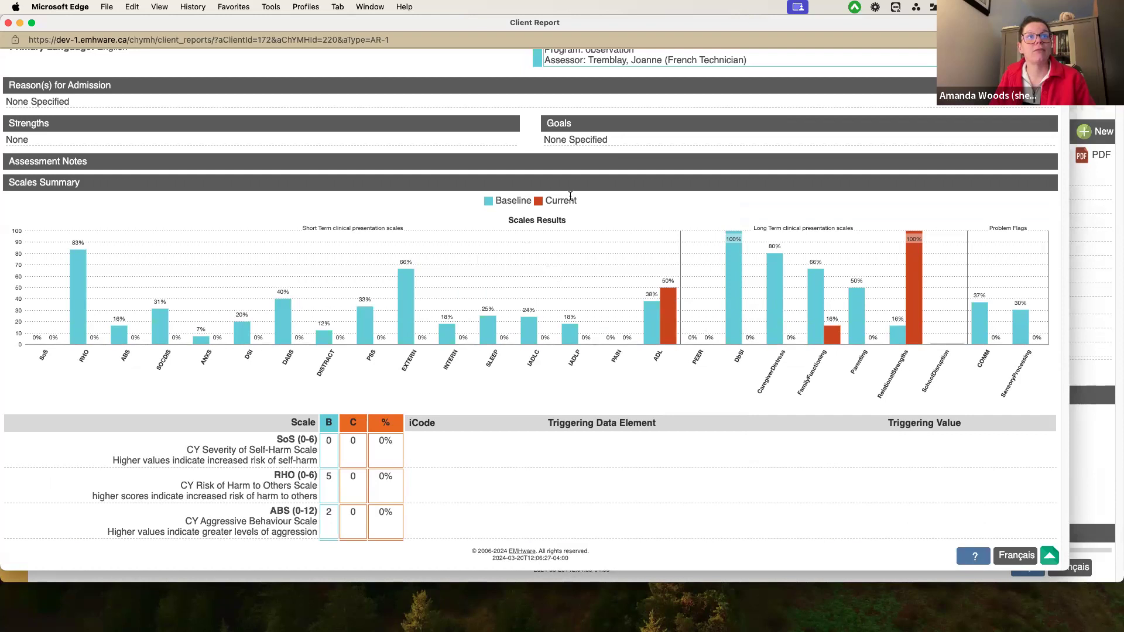
{"action": "scroll", "coordinate": [570, 195], "scroll_direction": "down", "scroll_amount": 5}
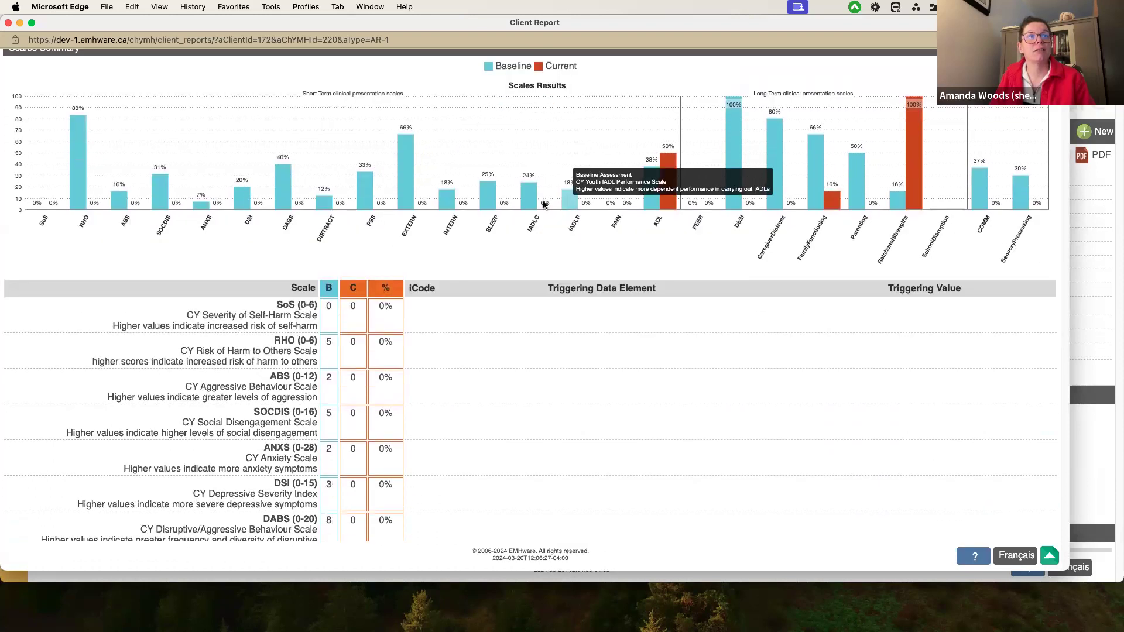
{"action": "scroll", "coordinate": [408, 231], "scroll_direction": "down", "scroll_amount": 1}
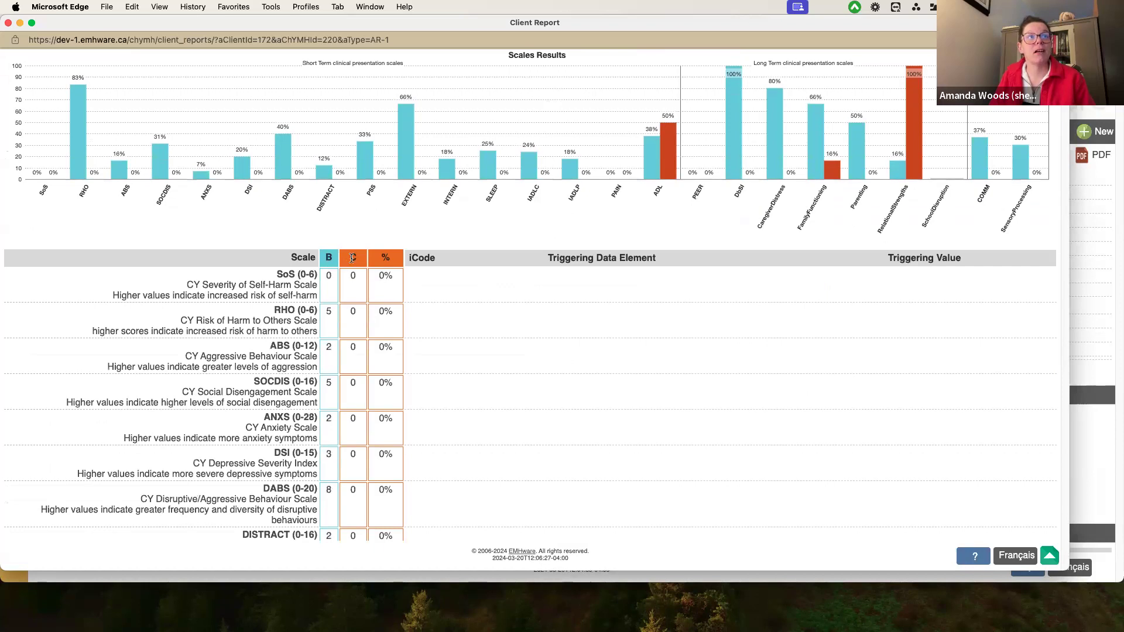
{"action": "scroll", "coordinate": [352, 258], "scroll_direction": "down", "scroll_amount": 10}
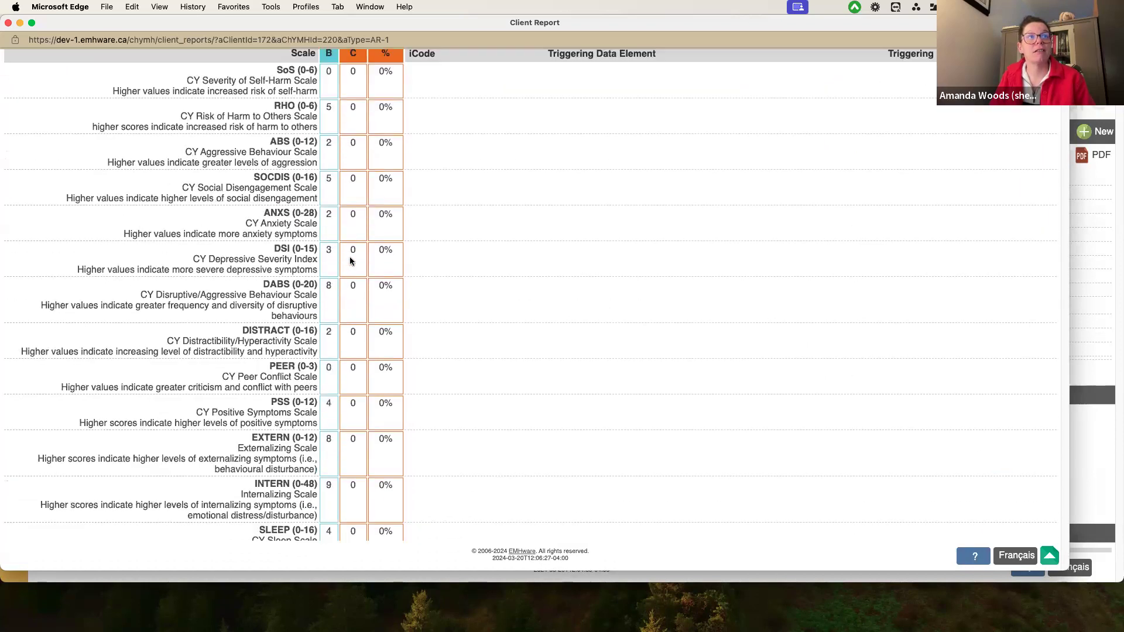
{"action": "scroll", "coordinate": [352, 261], "scroll_direction": "down", "scroll_amount": 12}
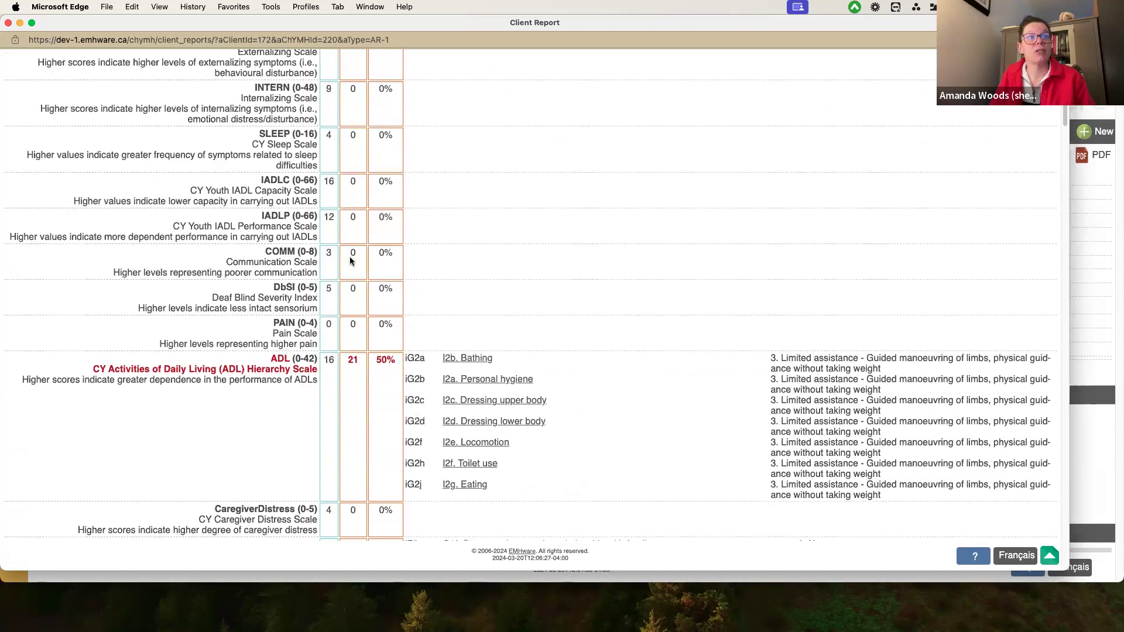
{"action": "scroll", "coordinate": [351, 261], "scroll_direction": "down", "scroll_amount": 1}
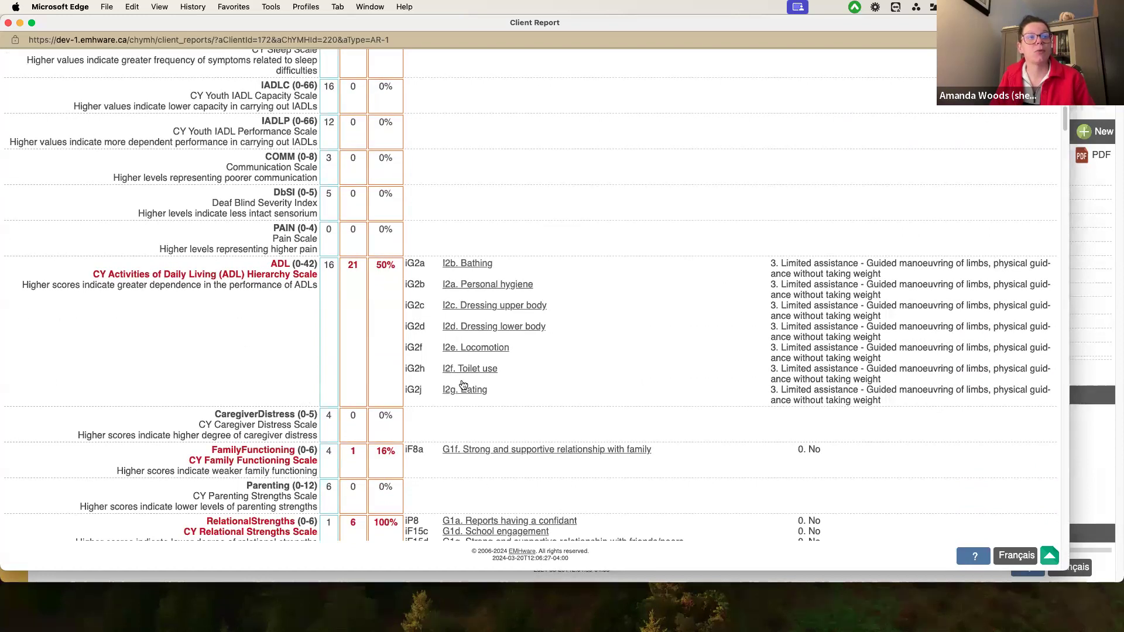
{"action": "scroll", "coordinate": [462, 386], "scroll_direction": "down", "scroll_amount": 5}
{"action": "scroll", "coordinate": [462, 383], "scroll_direction": "down", "scroll_amount": 1}
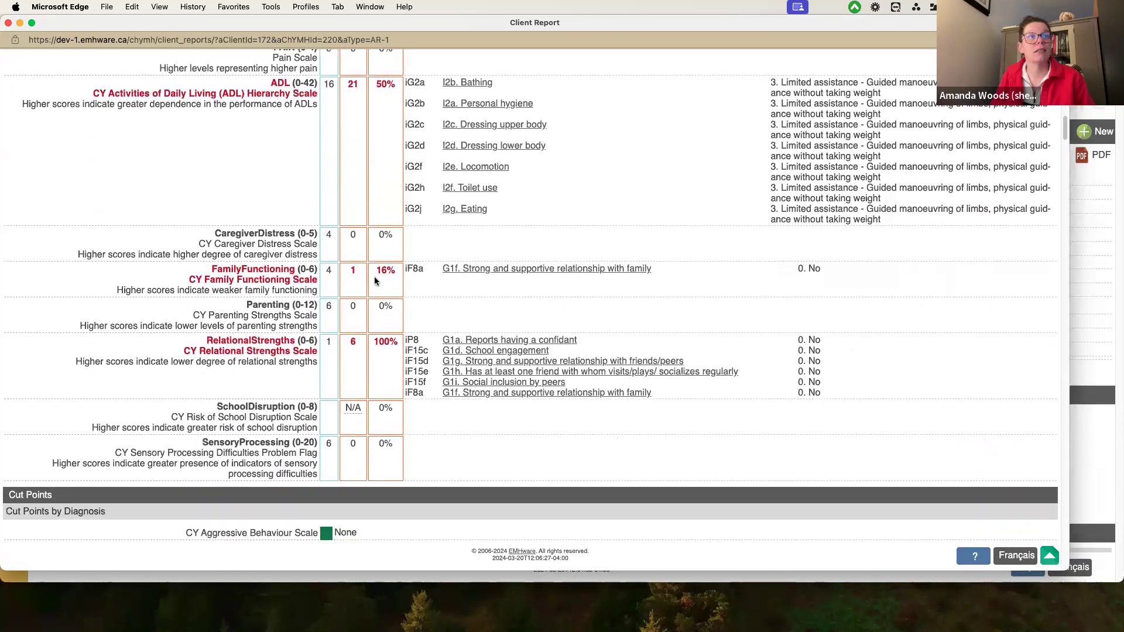
{"action": "scroll", "coordinate": [385, 280], "scroll_direction": "down", "scroll_amount": 2}
{"action": "scroll", "coordinate": [385, 281], "scroll_direction": "down", "scroll_amount": 7}
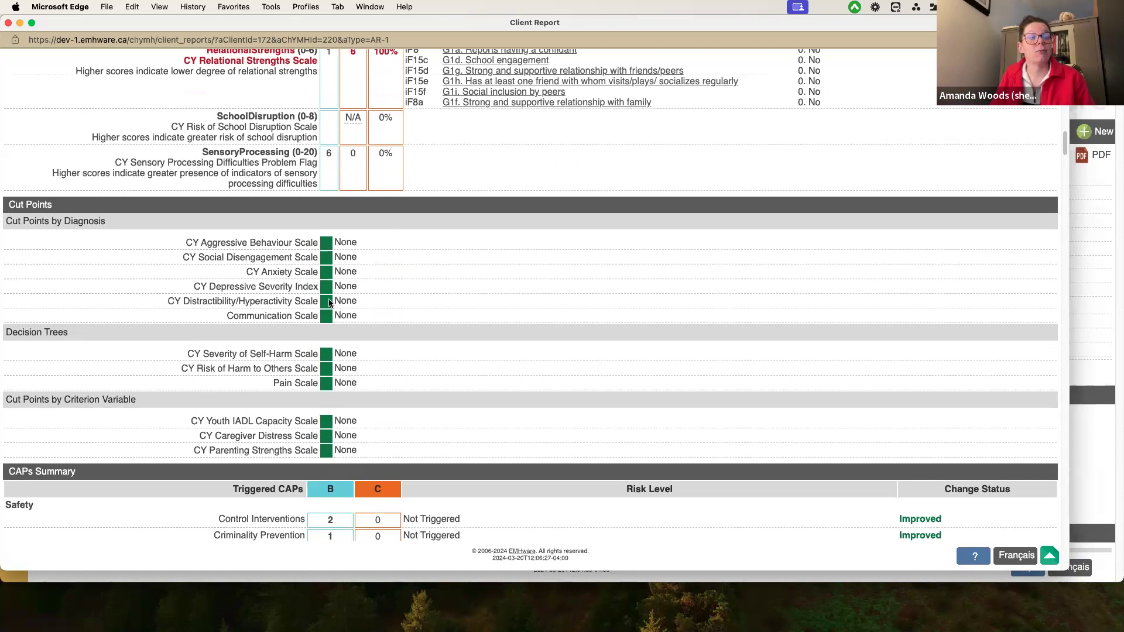
Scroll through CAPs Summary, CAPs Breakdown and Assessment Data, highlighting the 'Attachment' row.
{"action": "scroll", "coordinate": [329, 302], "scroll_direction": "down", "scroll_amount": 5}
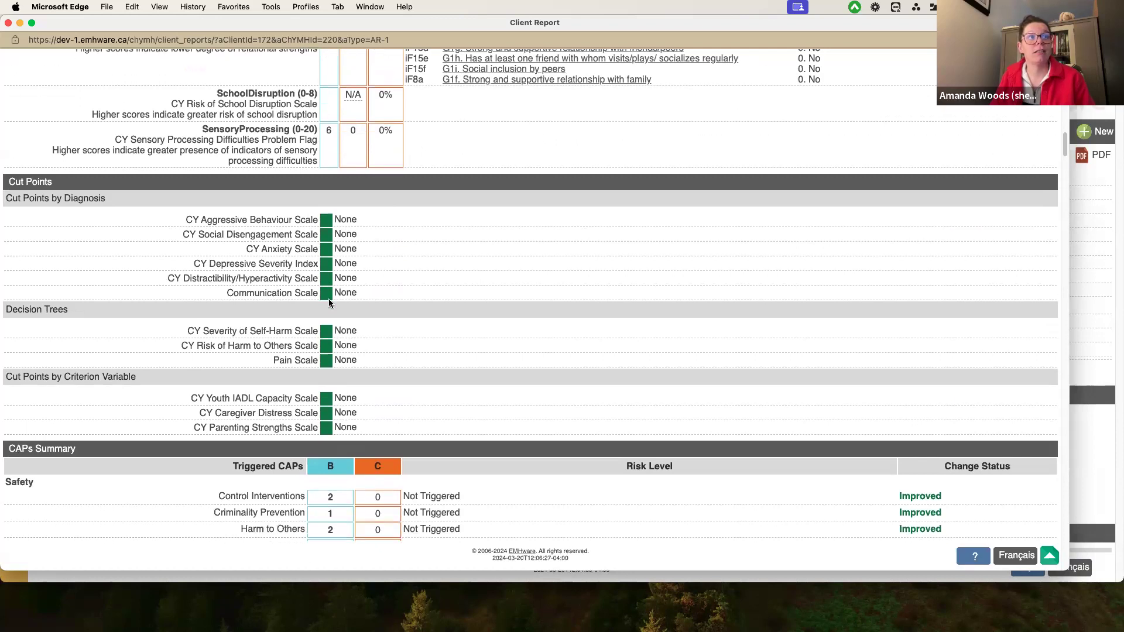
{"action": "scroll", "coordinate": [328, 303], "scroll_direction": "down", "scroll_amount": 3}
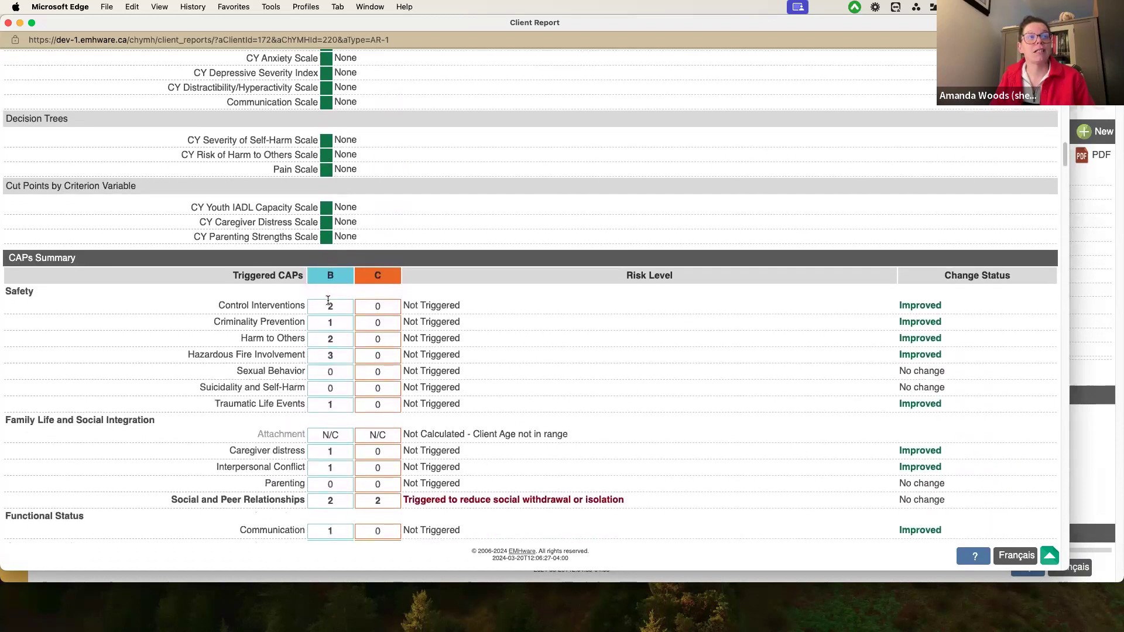
{"action": "scroll", "coordinate": [327, 303], "scroll_direction": "down", "scroll_amount": 1}
{"action": "scroll", "coordinate": [327, 302], "scroll_direction": "down", "scroll_amount": 1}
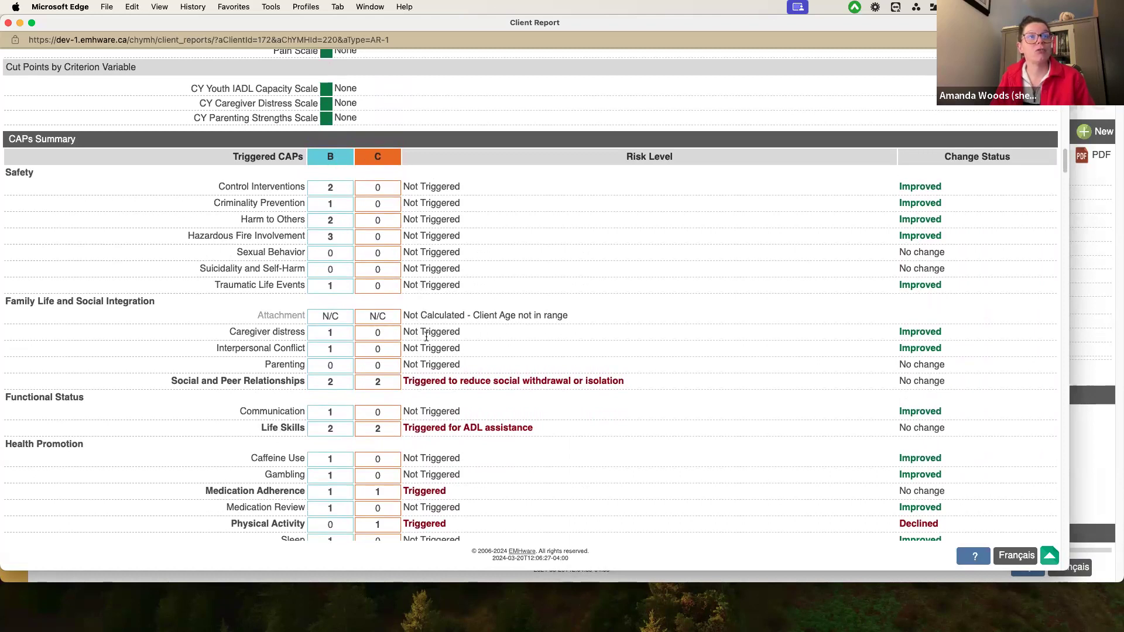
{"action": "scroll", "coordinate": [335, 350], "scroll_direction": "down", "scroll_amount": 1}
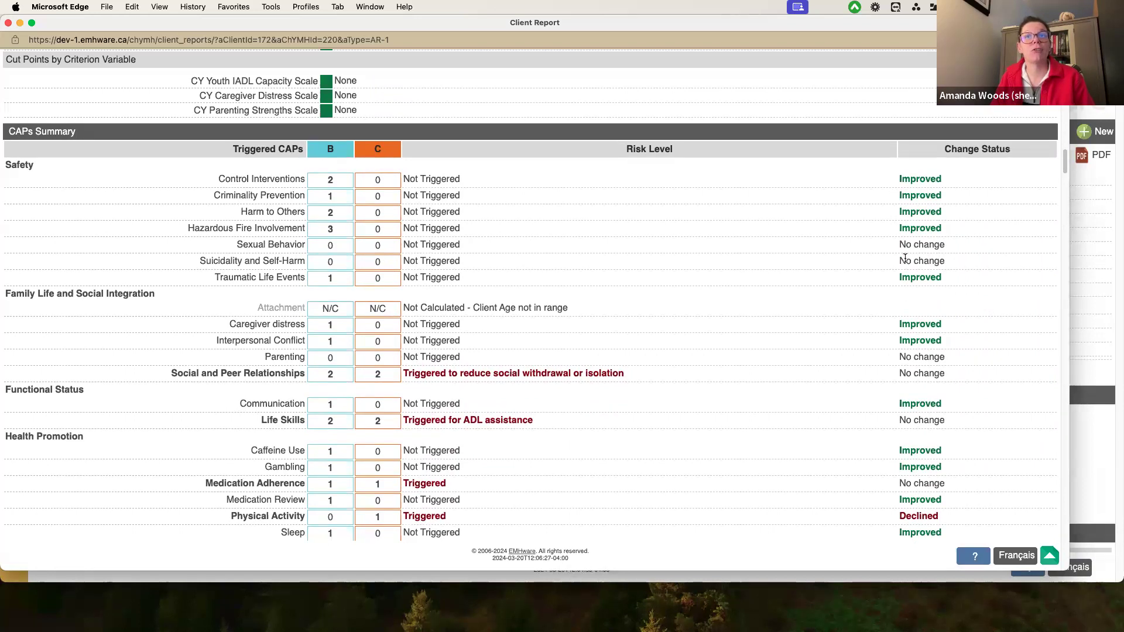
{"action": "scroll", "coordinate": [905, 261], "scroll_direction": "down", "scroll_amount": 5}
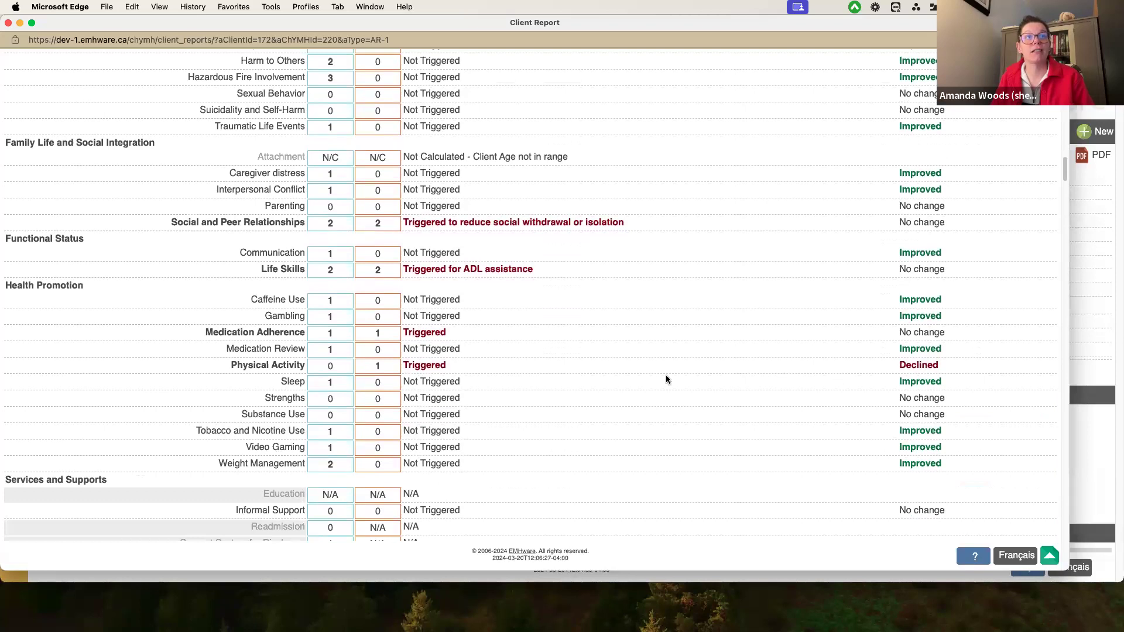
{"action": "scroll", "coordinate": [635, 378], "scroll_direction": "down", "scroll_amount": 3}
{"action": "scroll", "coordinate": [636, 379], "scroll_direction": "down", "scroll_amount": 10}
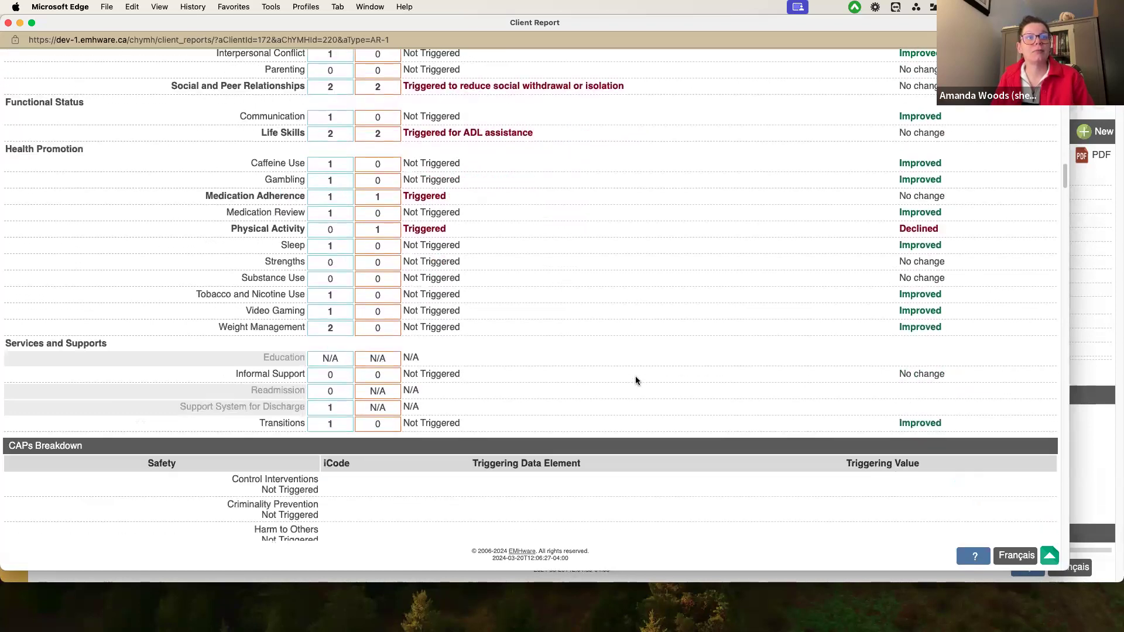
{"action": "scroll", "coordinate": [636, 380], "scroll_direction": "down", "scroll_amount": 6}
{"action": "scroll", "coordinate": [635, 379], "scroll_direction": "down", "scroll_amount": 2}
{"action": "scroll", "coordinate": [634, 379], "scroll_direction": "down", "scroll_amount": 1}
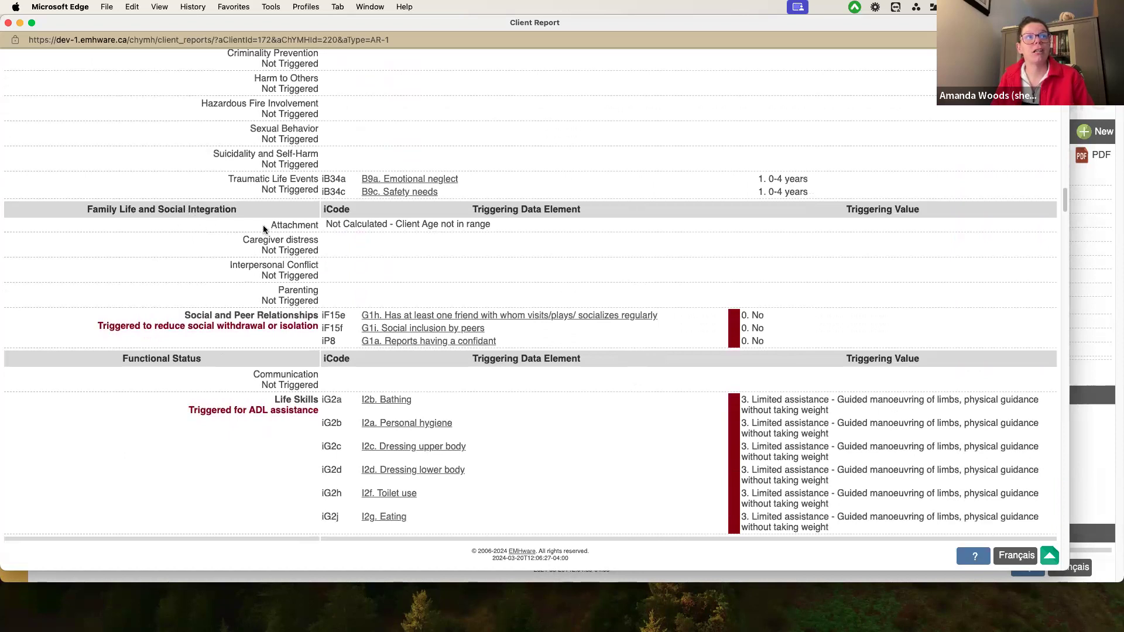
{"action": "left_click_drag", "start_coordinate": [262, 226], "coordinate": [311, 232]}
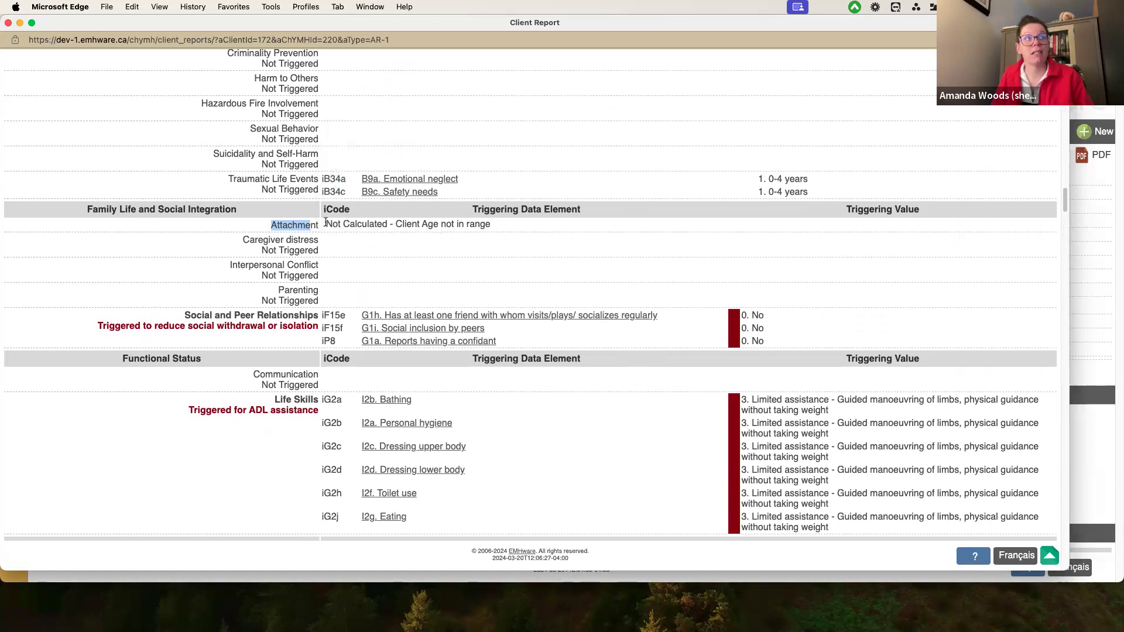
Scroll to the end of the assessment data and close the Client Report window.
{"action": "scroll", "coordinate": [326, 222], "scroll_direction": "down", "scroll_amount": 3}
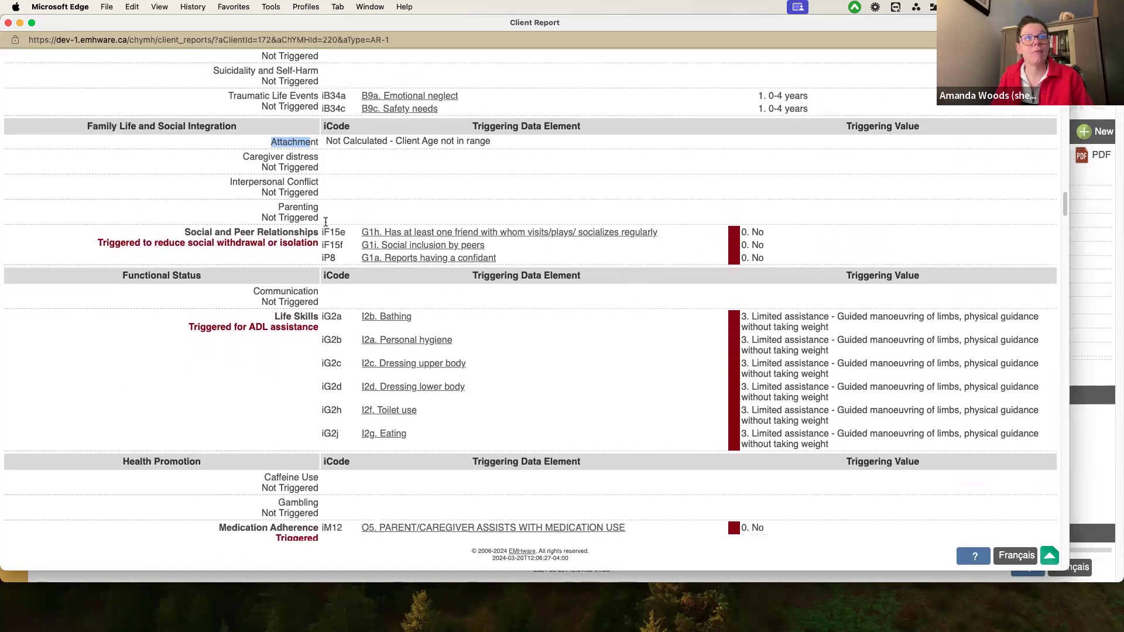
{"action": "scroll", "coordinate": [326, 222], "scroll_direction": "down", "scroll_amount": 5}
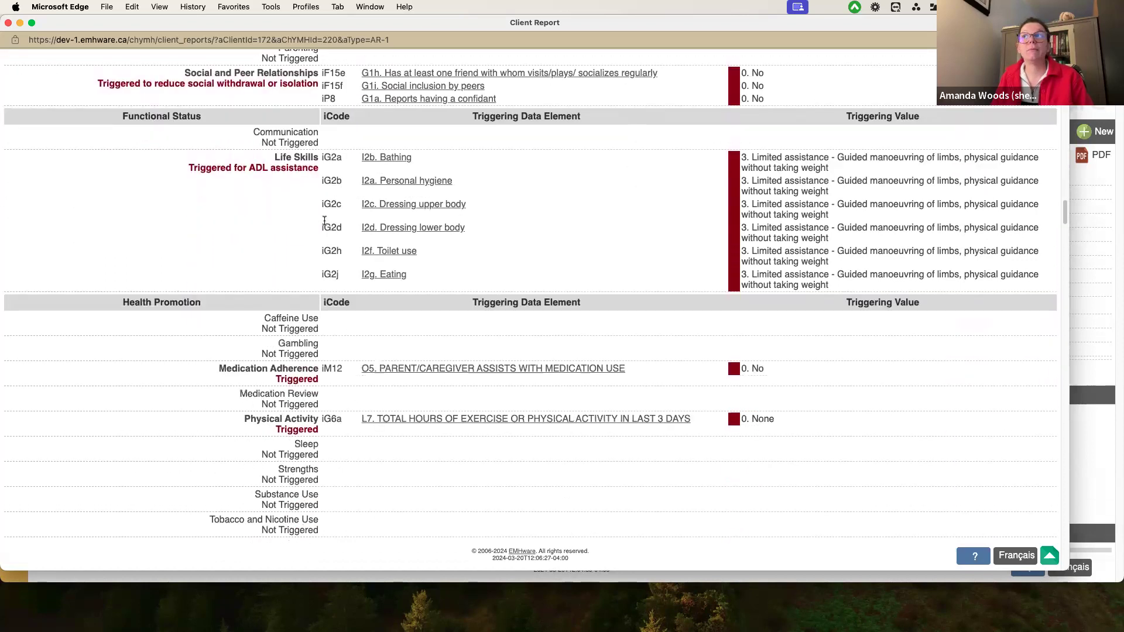
{"action": "scroll", "coordinate": [324, 220], "scroll_direction": "down", "scroll_amount": 3}
{"action": "scroll", "coordinate": [326, 226], "scroll_direction": "down", "scroll_amount": 4}
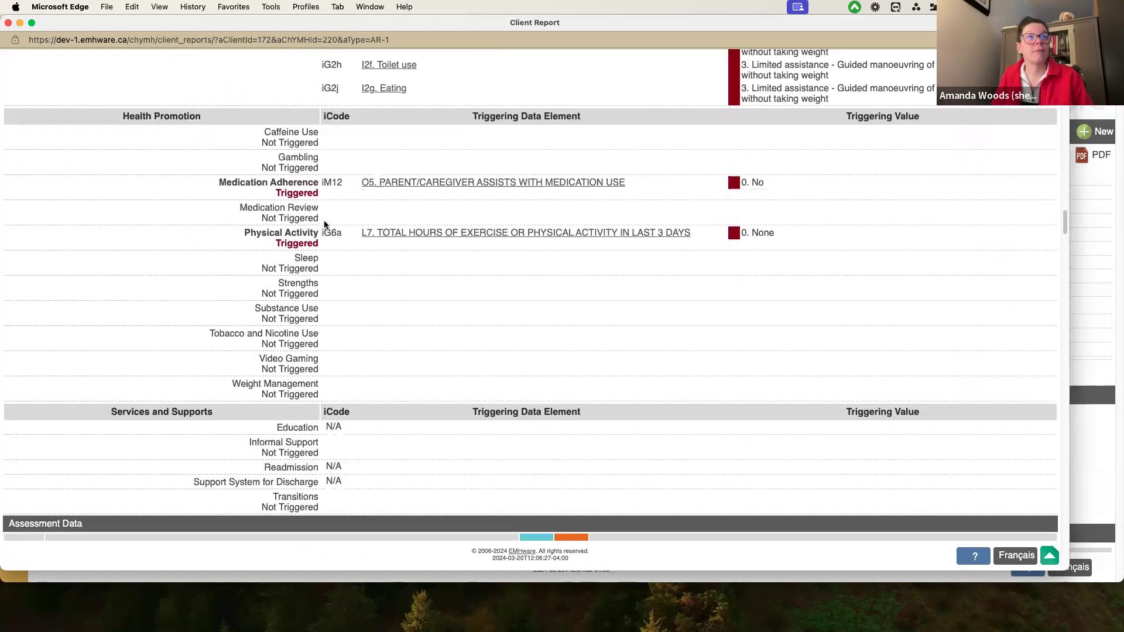
{"action": "scroll", "coordinate": [481, 223], "scroll_direction": "down", "scroll_amount": 2}
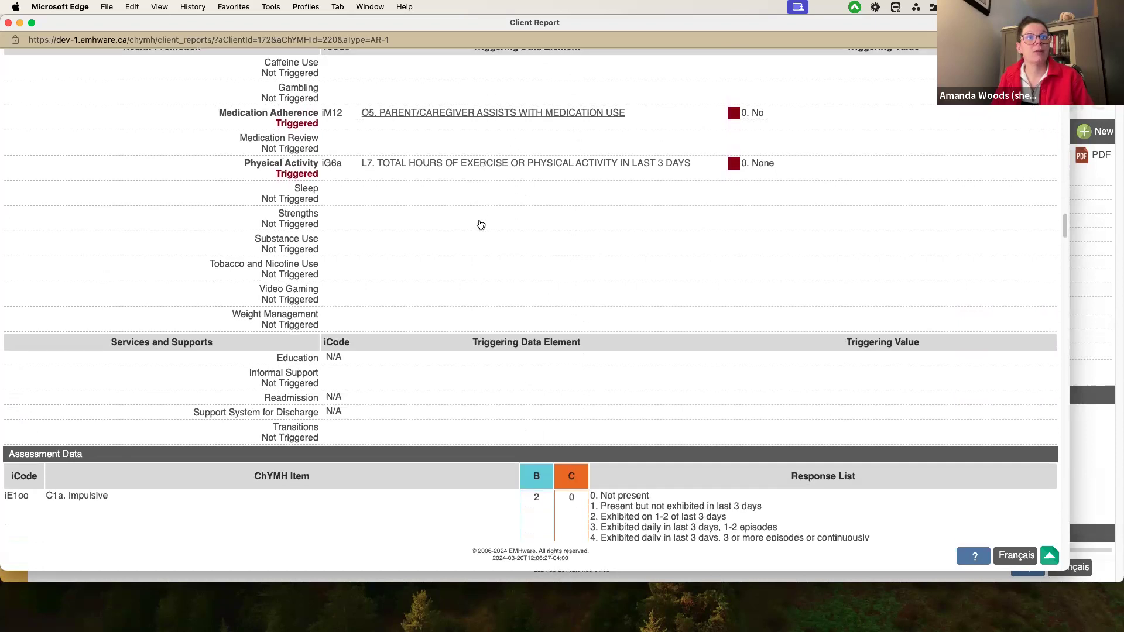
{"action": "scroll", "coordinate": [356, 233], "scroll_direction": "down", "scroll_amount": 4}
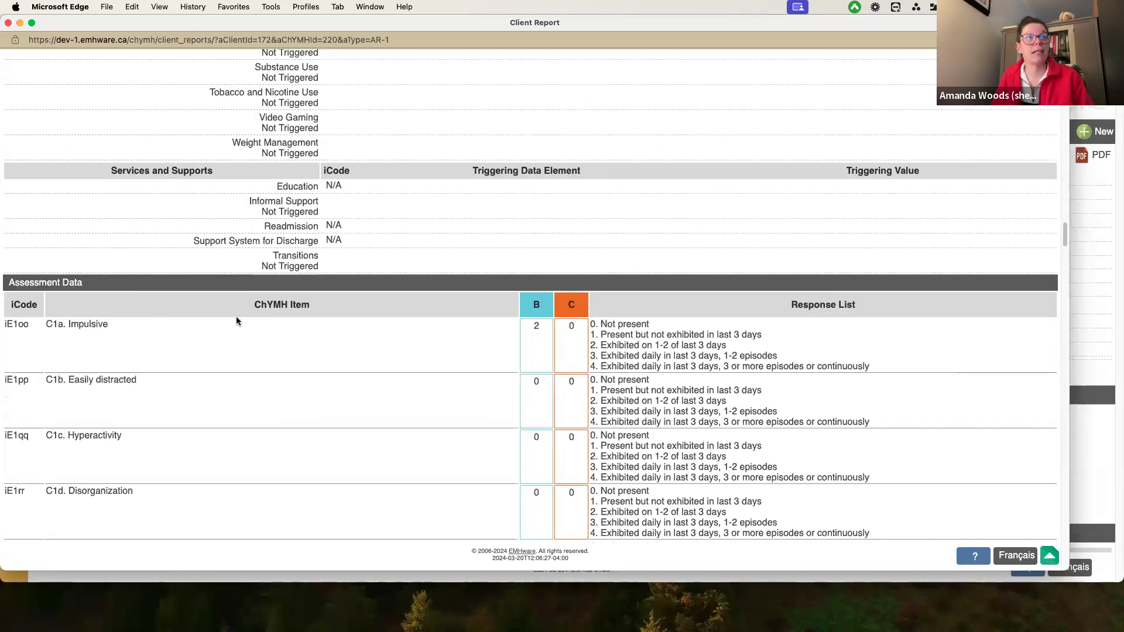
{"action": "scroll", "coordinate": [279, 310], "scroll_direction": "down", "scroll_amount": 13}
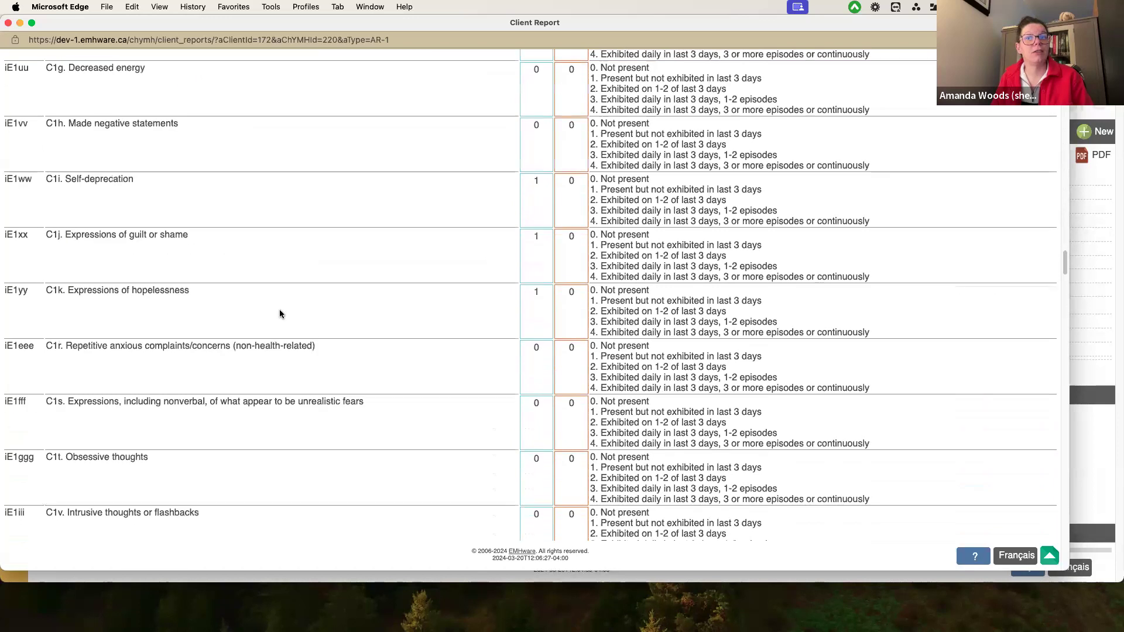
{"action": "scroll", "coordinate": [279, 309], "scroll_direction": "down", "scroll_amount": 18}
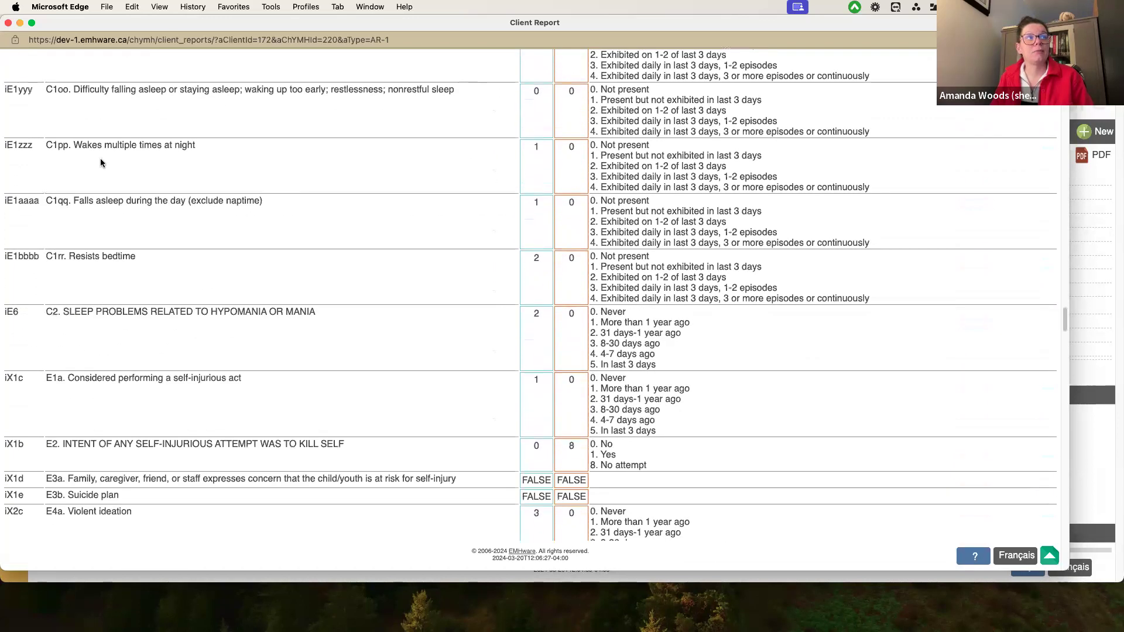
{"action": "left_click", "coordinate": [8, 24]}
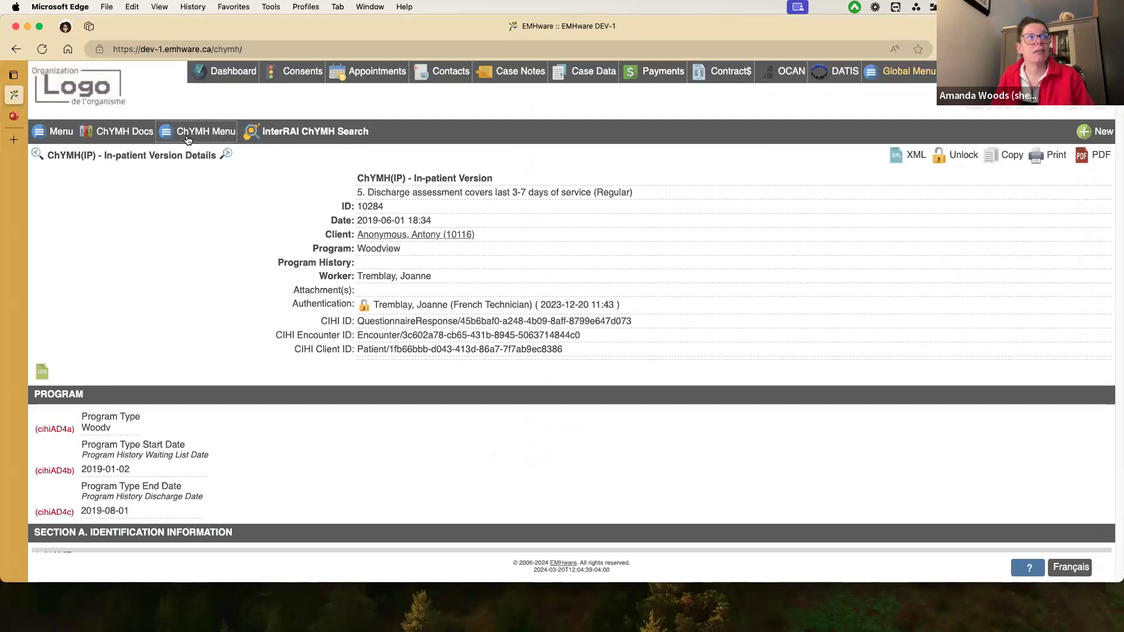
Open ChYMH Docs, then go back to the 246-record Client Search results for 'test'.
{"action": "left_click", "coordinate": [187, 139]}
{"action": "left_click", "coordinate": [120, 132]}
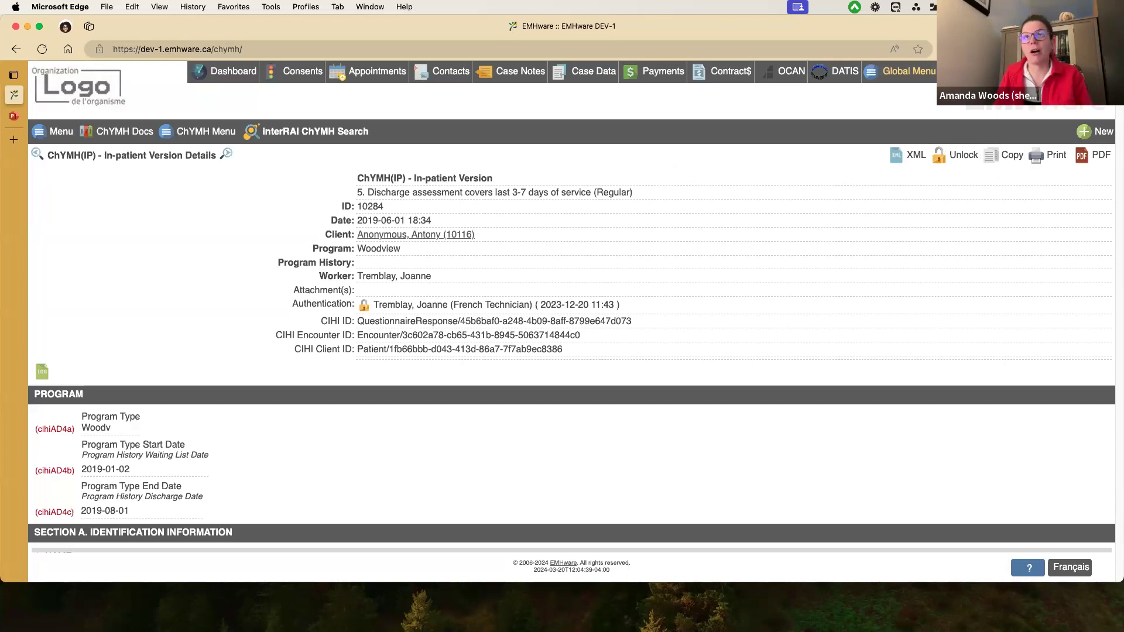
{"action": "key", "text": "super+bracketleft"}
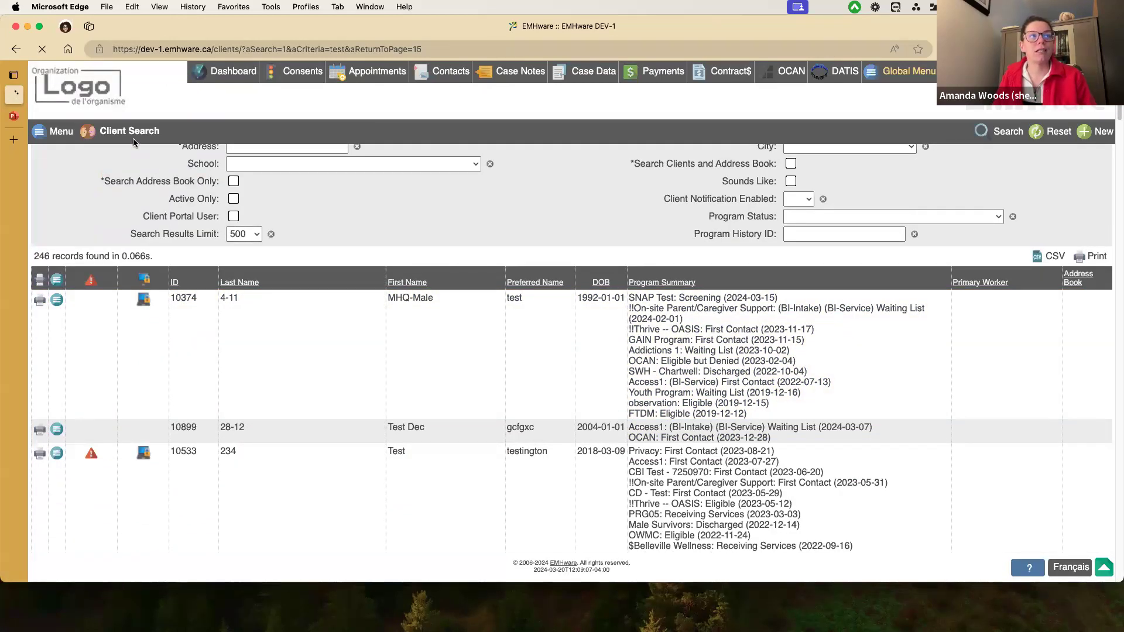
Open a program record from the test client's Program History.
{"action": "key", "text": "super+bracketleft"}
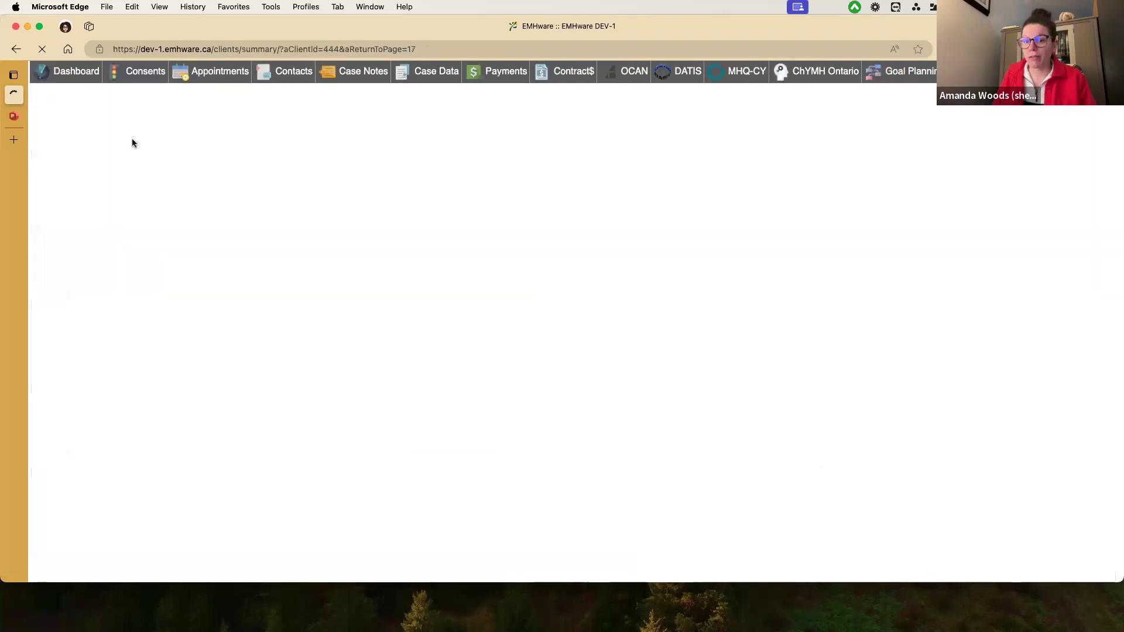
{"action": "mouse_move", "coordinate": [132, 138]}
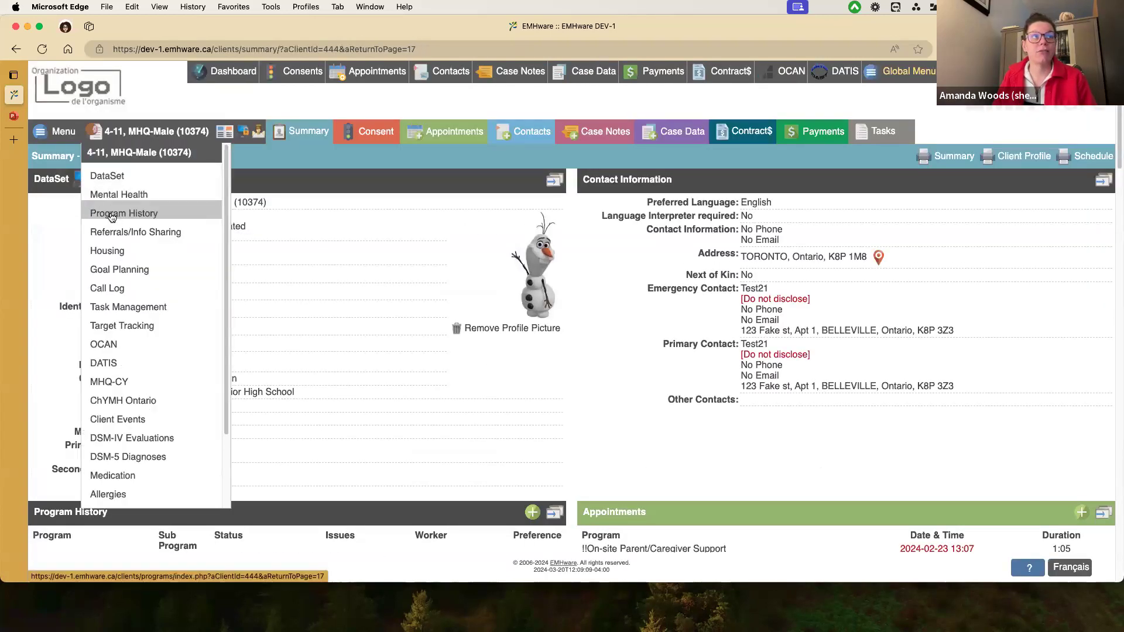
{"action": "left_click", "coordinate": [113, 213]}
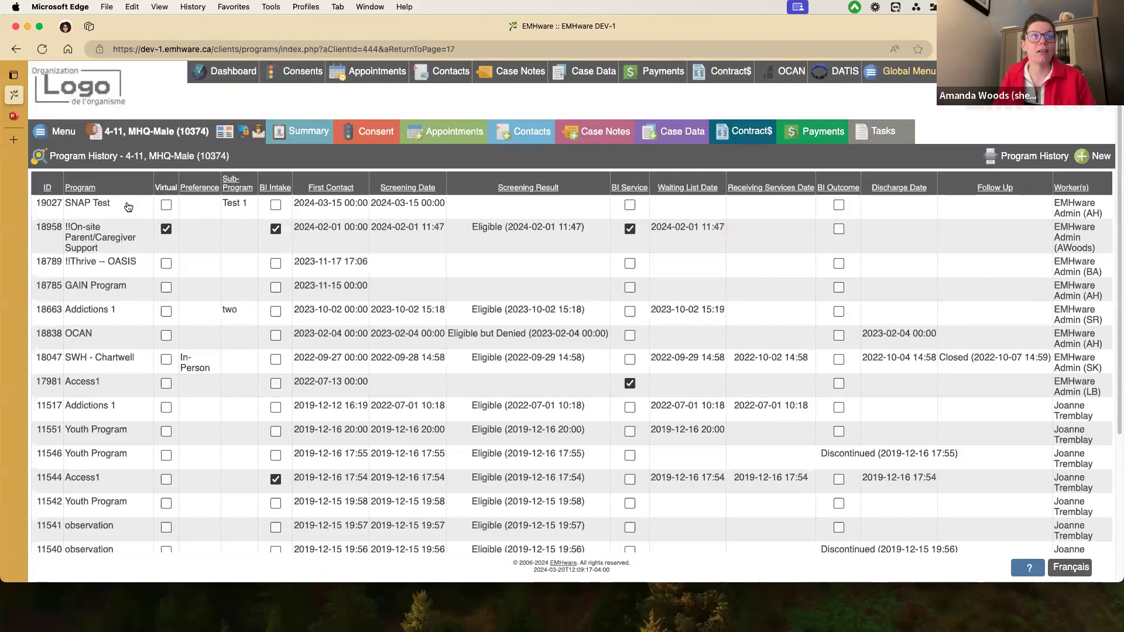
{"action": "left_click", "coordinate": [136, 166]}
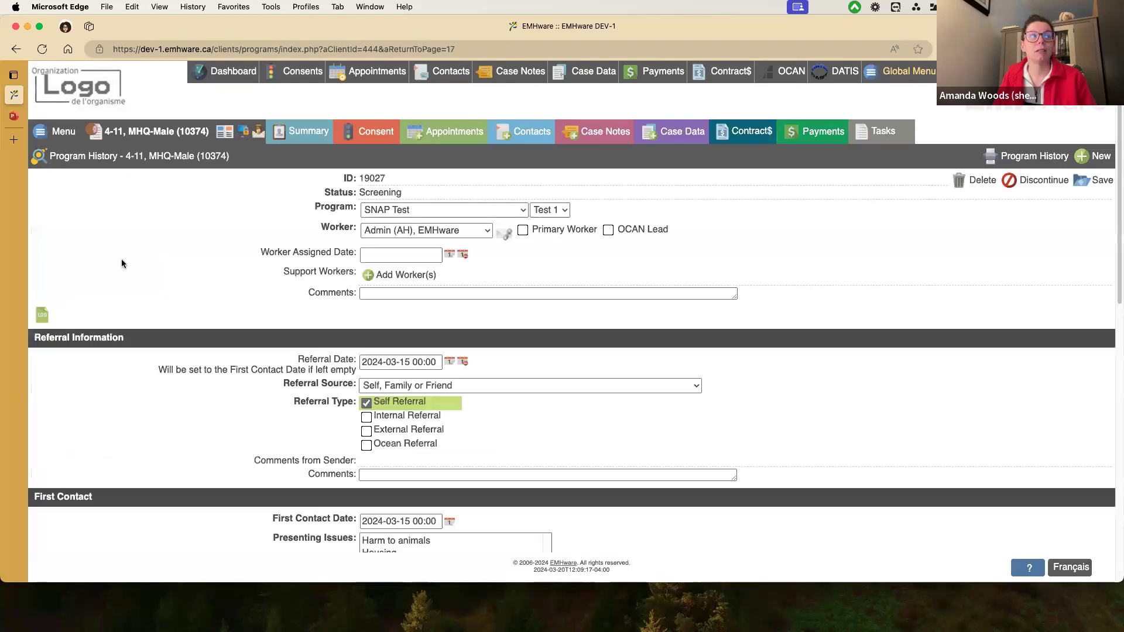
Scroll to BI Needs Assessments and run Auto-populate.
{"action": "scroll", "coordinate": [121, 259], "scroll_direction": "down", "scroll_amount": 10}
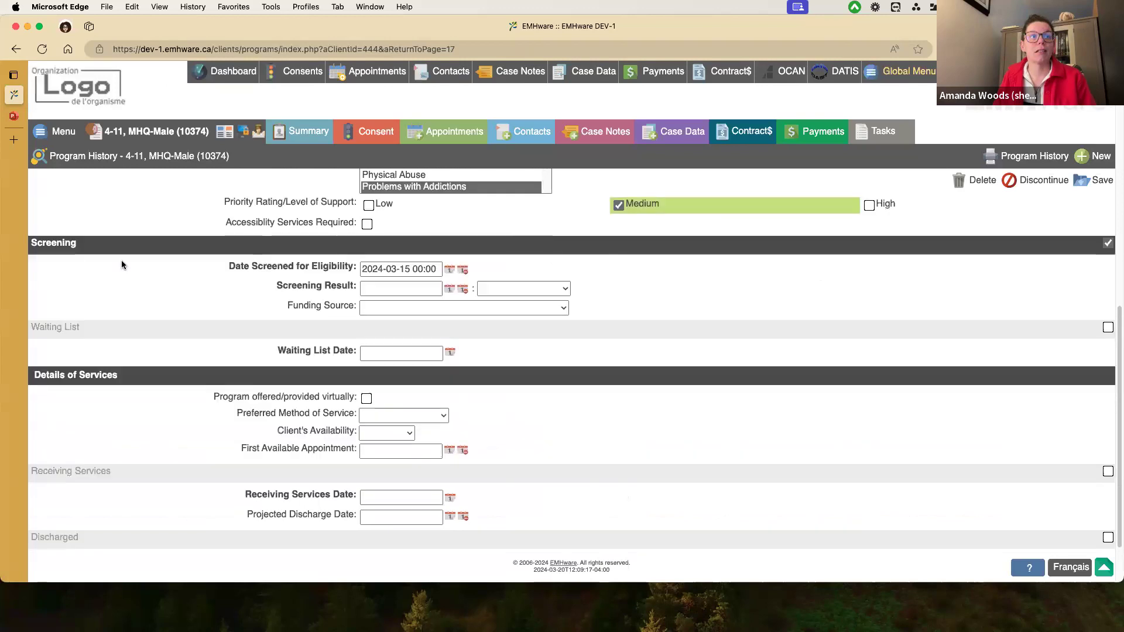
{"action": "scroll", "coordinate": [122, 264], "scroll_direction": "down", "scroll_amount": 5}
{"action": "scroll", "coordinate": [152, 279], "scroll_direction": "down", "scroll_amount": 3}
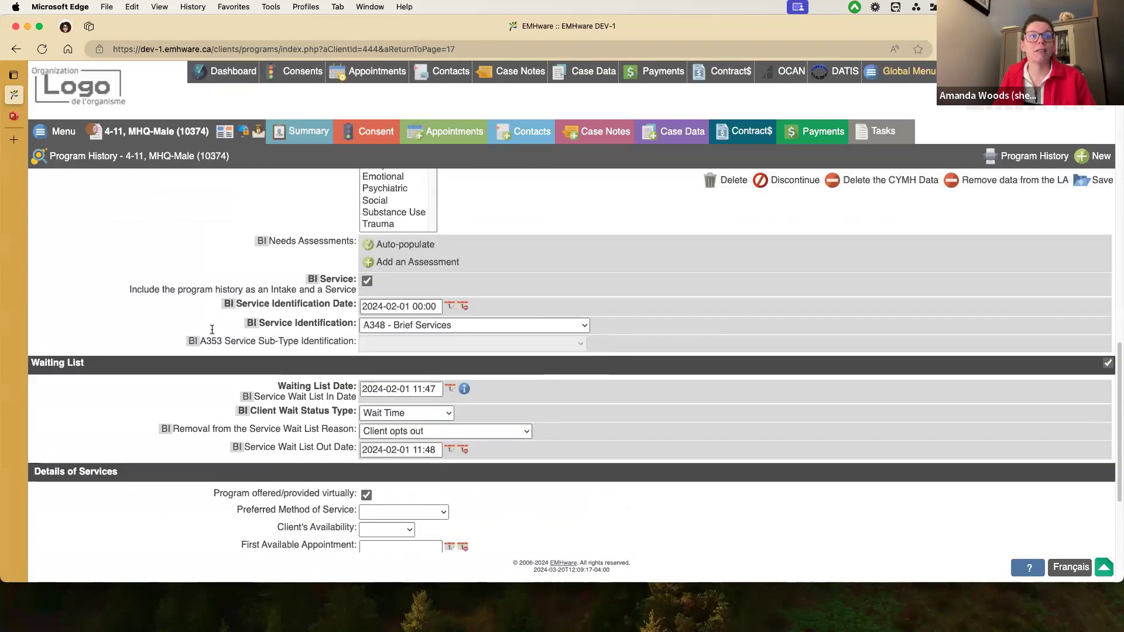
{"action": "left_click_drag", "start_coordinate": [223, 240], "coordinate": [321, 249]}
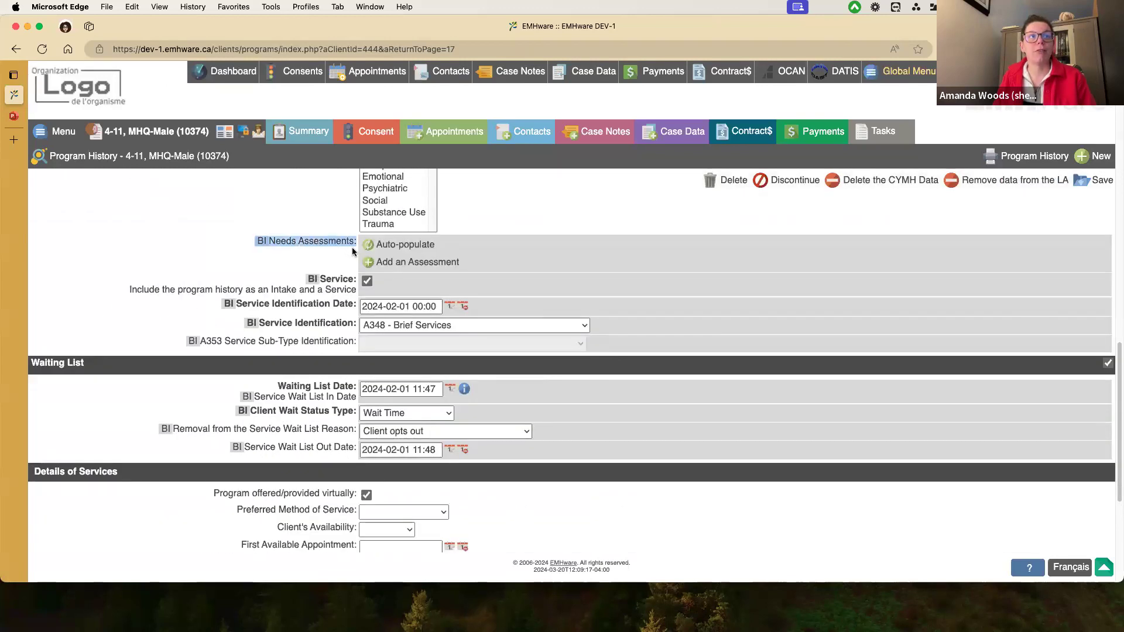
{"action": "left_click", "coordinate": [484, 263]}
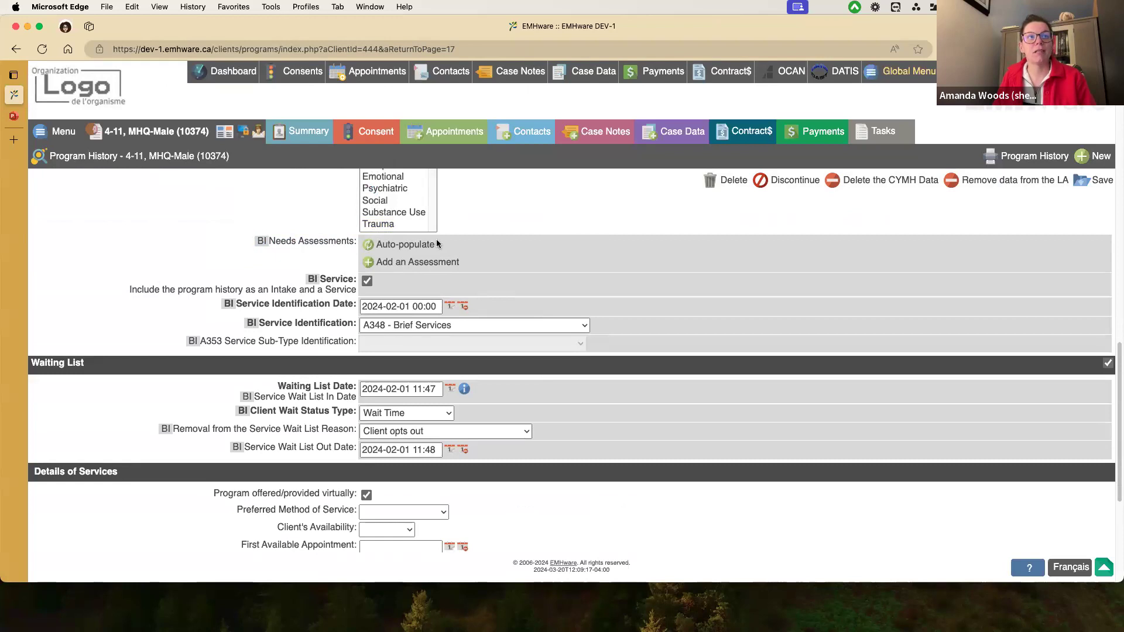
{"action": "left_click", "coordinate": [404, 246]}
Highlight the 'Auto-populate did not find any needs' message, then go to the March 2024 Dashboard.
{"action": "left_click_drag", "start_coordinate": [375, 240], "coordinate": [572, 244]}
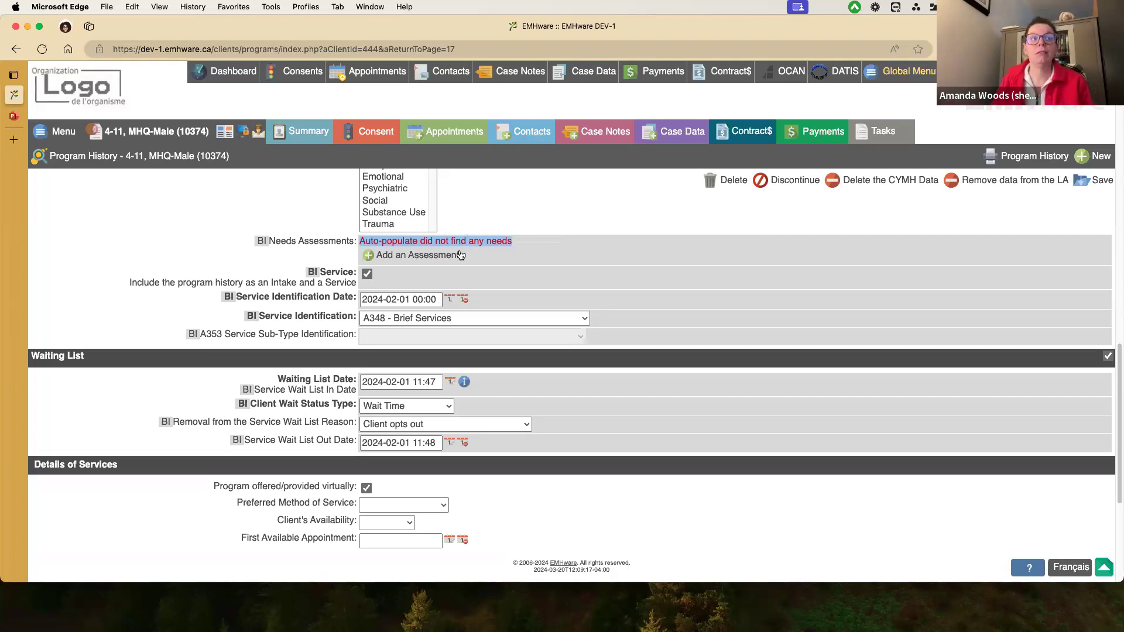
{"action": "left_click", "coordinate": [535, 233]}
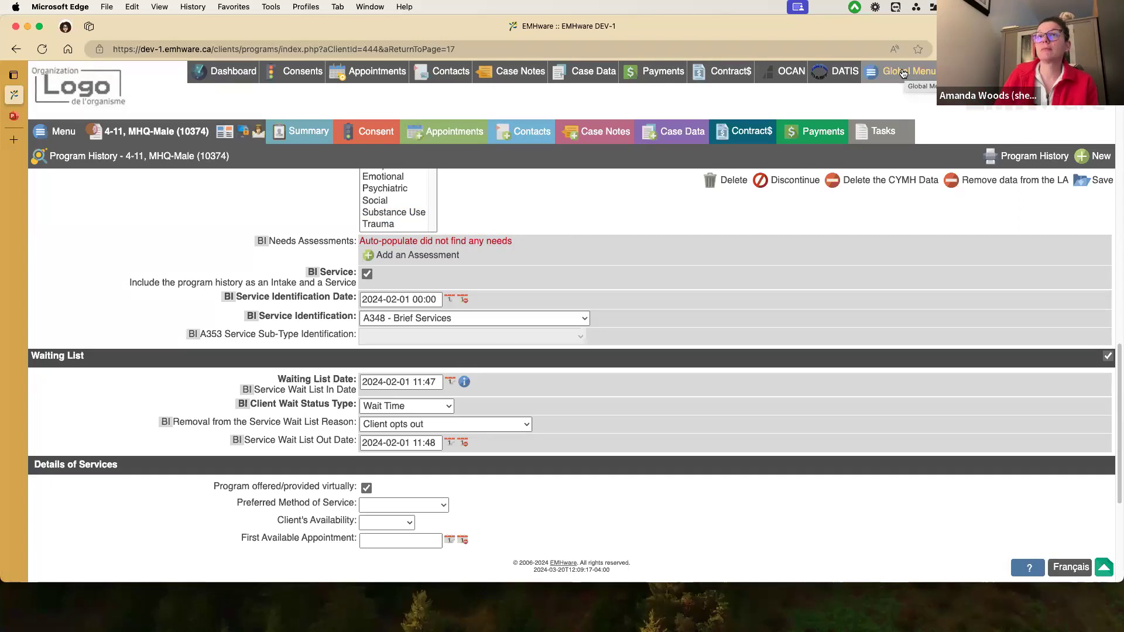
{"action": "left_click", "coordinate": [231, 73]}
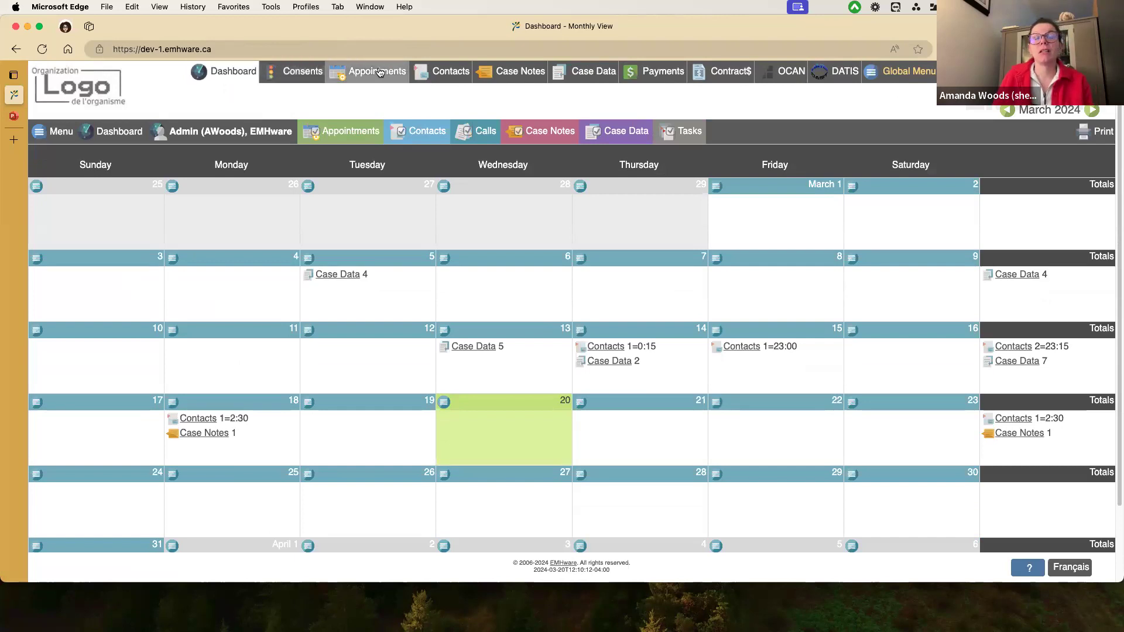
Choose MHQCY from the Global Menu to show the MHQ-CY Search page.
{"action": "left_click", "coordinate": [905, 76]}
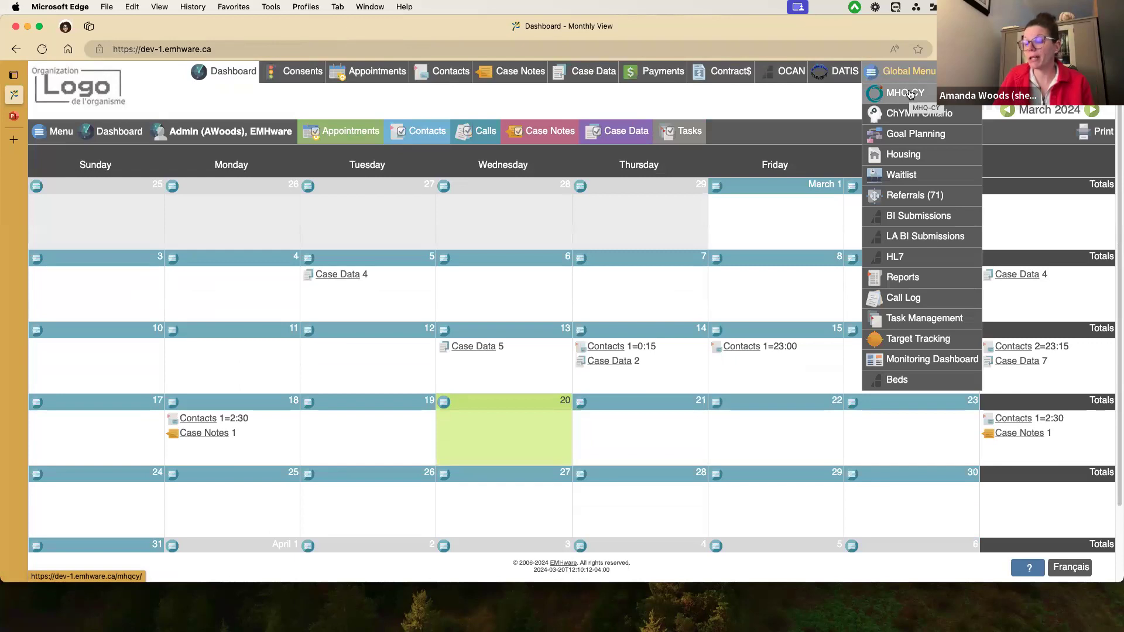
{"action": "left_click", "coordinate": [906, 94]}
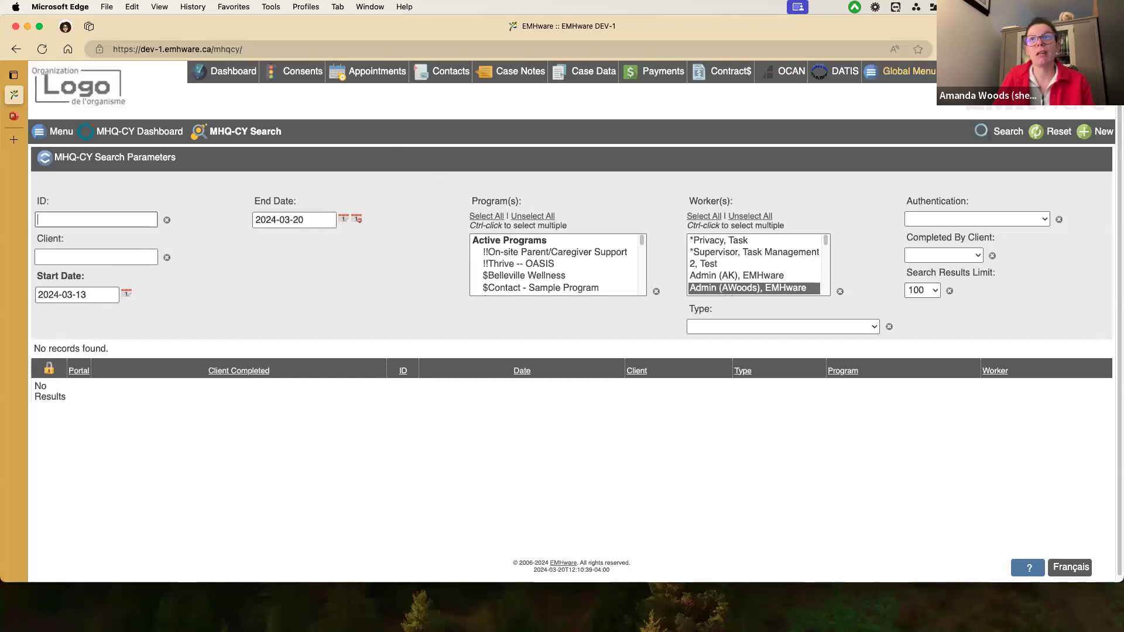
Reset the search filters and look over the completed-by-client, authentication and type options unchanged.
{"action": "left_click", "coordinate": [1053, 135]}
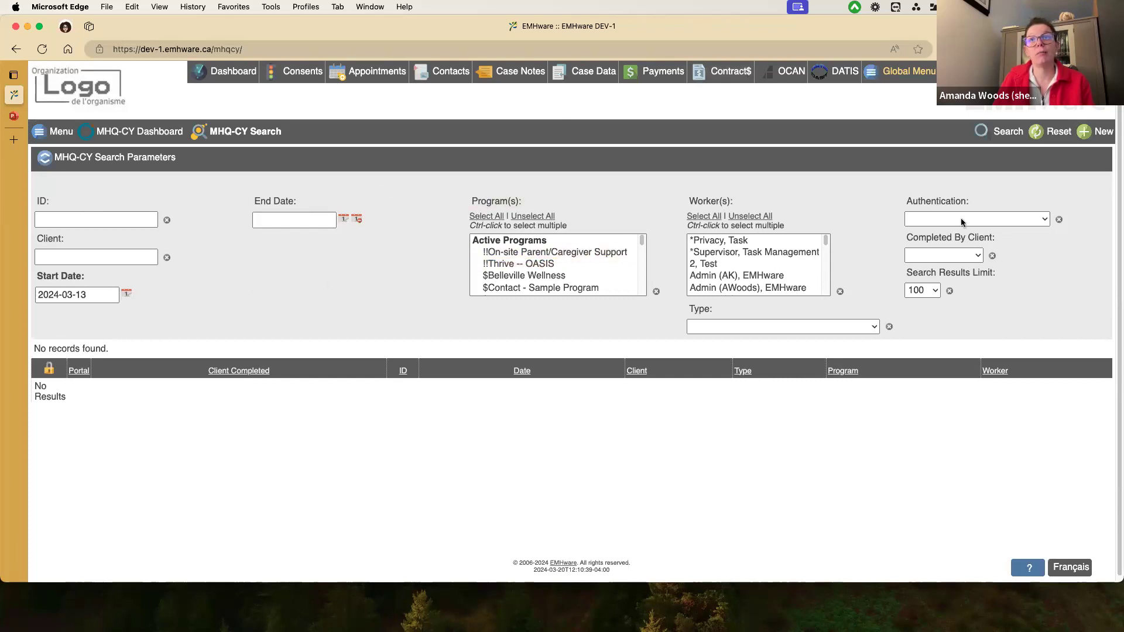
{"action": "left_click", "coordinate": [943, 255]}
{"action": "left_click", "coordinate": [926, 199]}
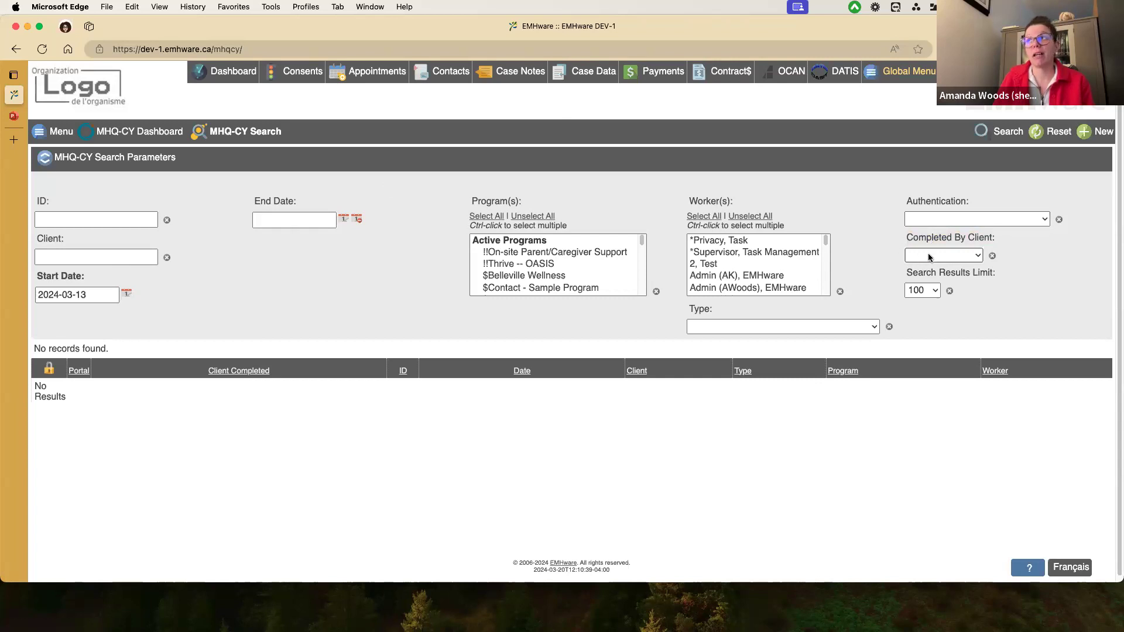
{"action": "left_click", "coordinate": [933, 219]}
{"action": "left_click", "coordinate": [840, 270]}
{"action": "left_click", "coordinate": [834, 326]}
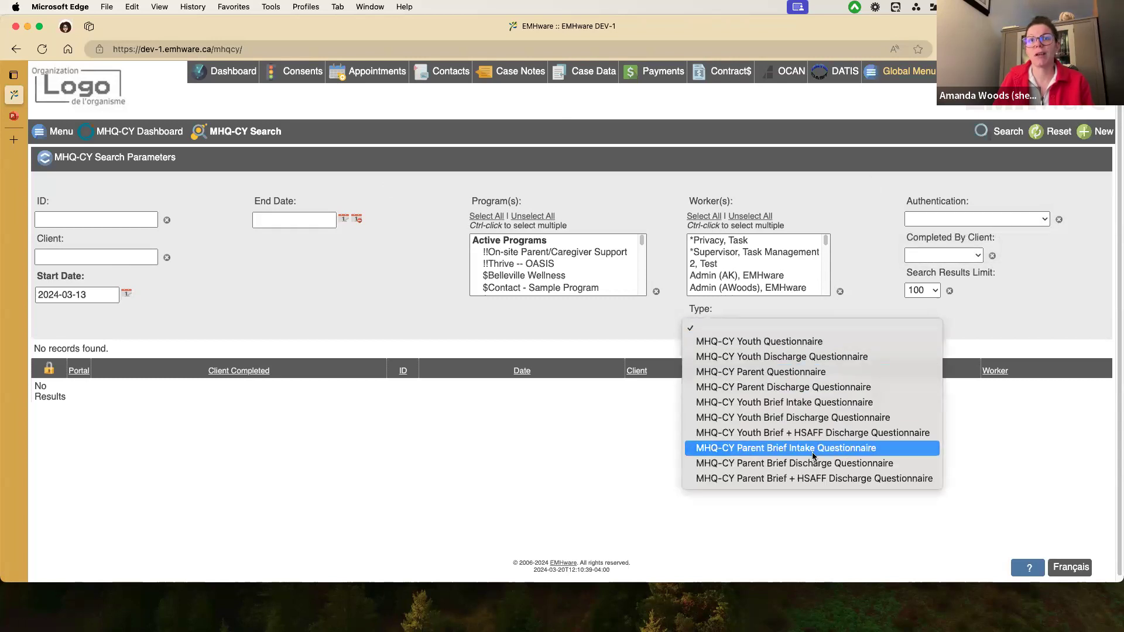
{"action": "left_click", "coordinate": [802, 201]}
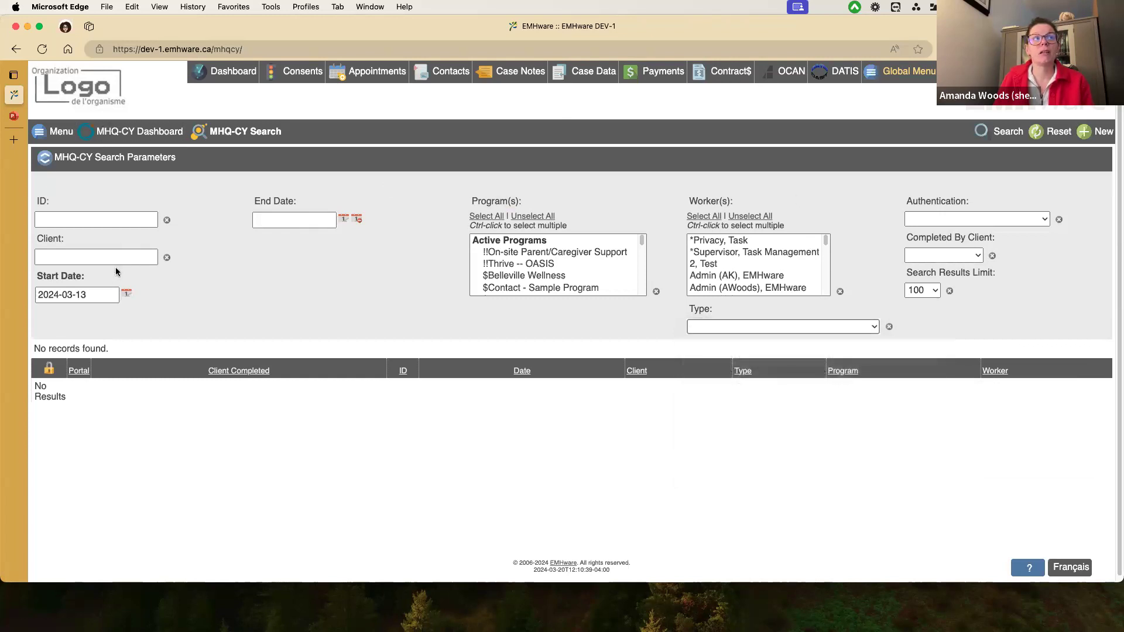
Set Start Date to 2018-03-01 and search for questionnaire ID 10147.
{"action": "left_click", "coordinate": [97, 296]}
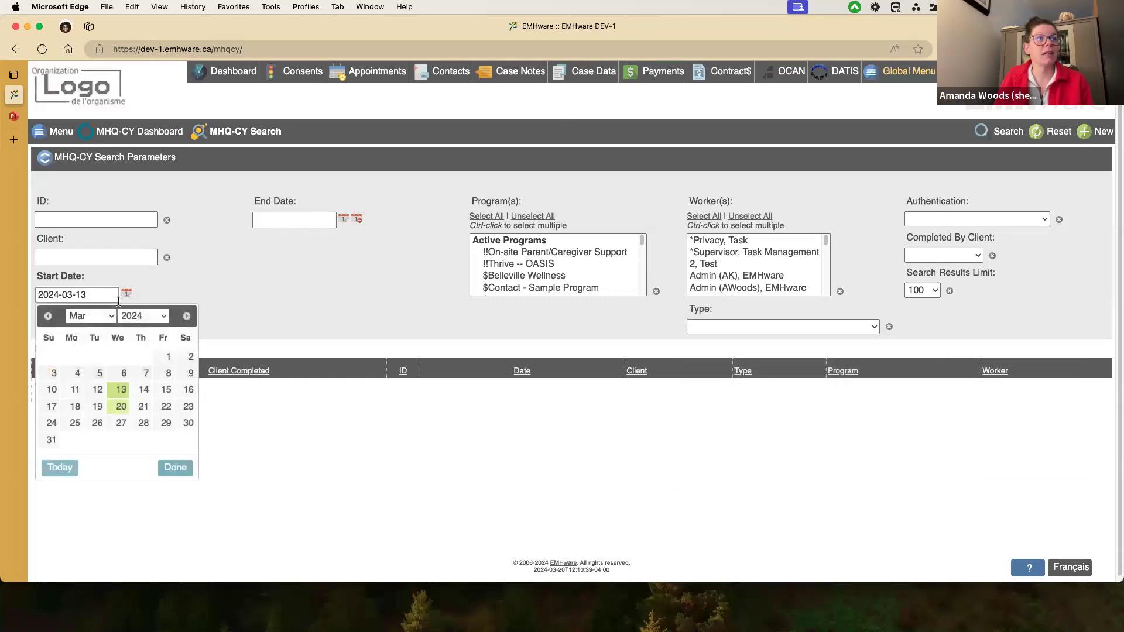
{"action": "left_click", "coordinate": [144, 316]}
{"action": "left_click", "coordinate": [142, 226]}
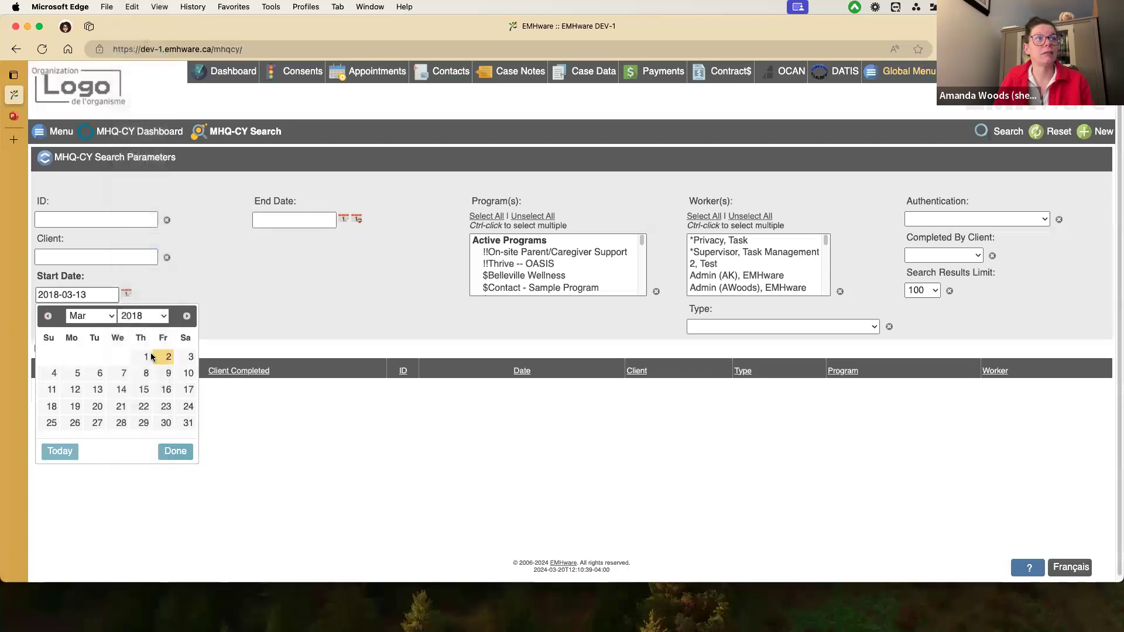
{"action": "left_click", "coordinate": [143, 356]}
{"action": "left_click", "coordinate": [141, 218]}
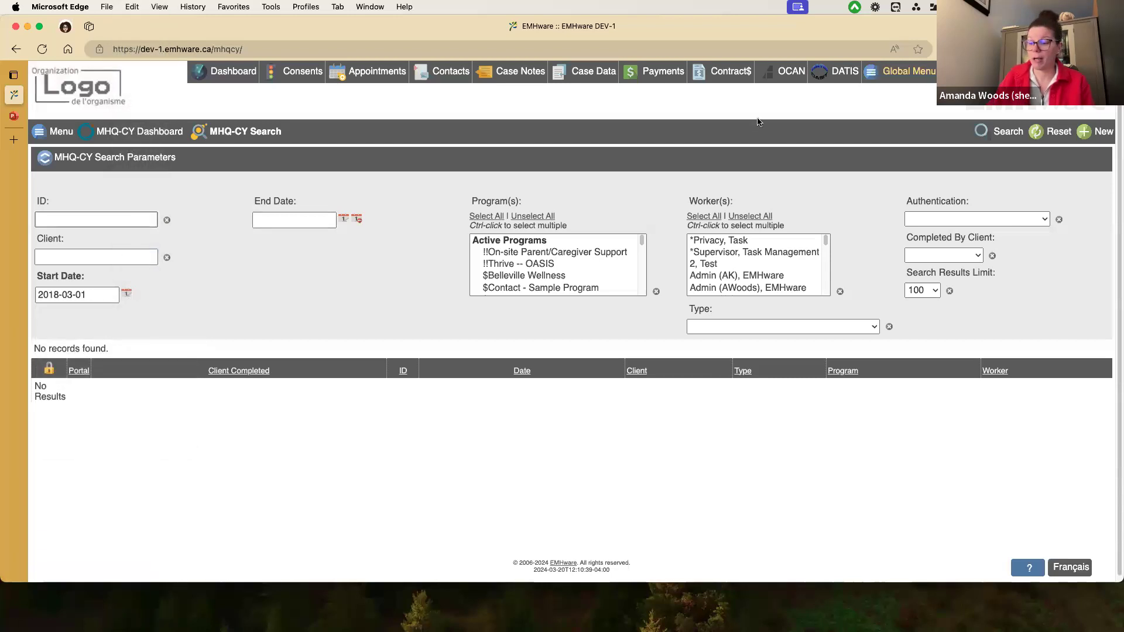
{"action": "type", "text": "10147"}
{"action": "key", "text": "Return"}
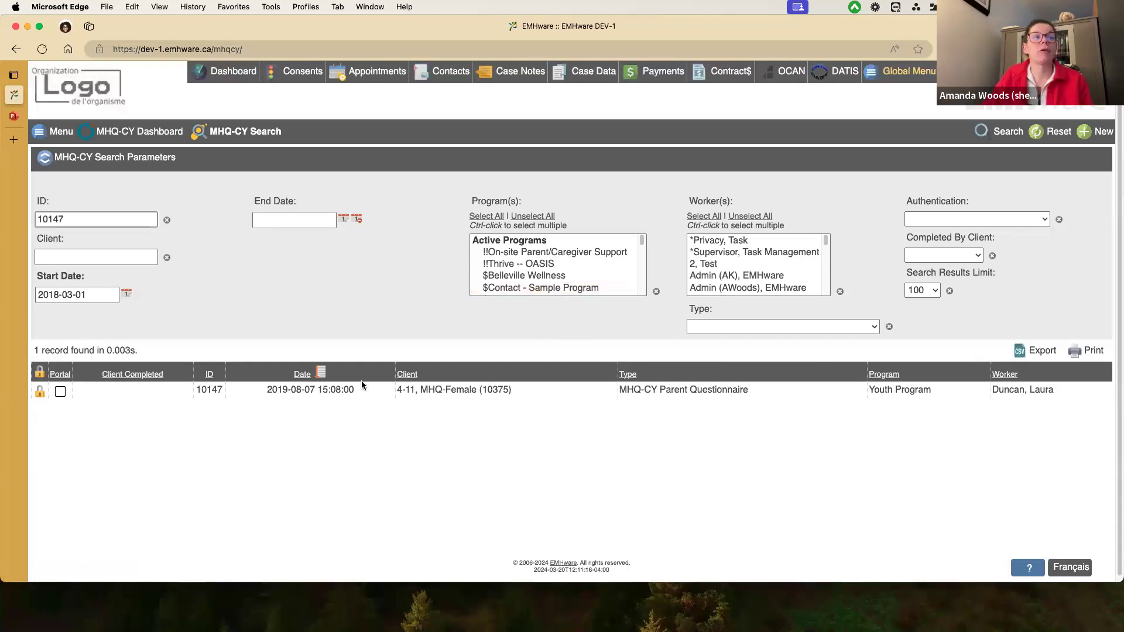
Open questionnaire 10147's details and turn on Client Portal publishing and portal user access.
{"action": "left_click", "coordinate": [392, 391]}
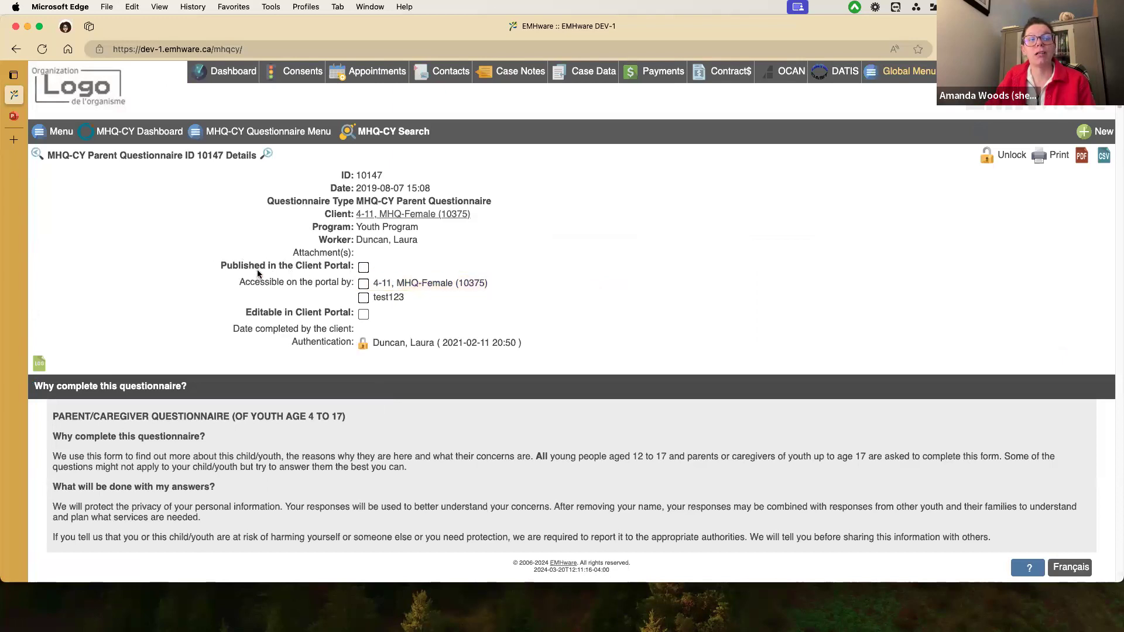
{"action": "left_click", "coordinate": [363, 268]}
{"action": "left_click", "coordinate": [362, 283]}
{"action": "left_click", "coordinate": [363, 298]}
{"action": "left_click", "coordinate": [364, 297]}
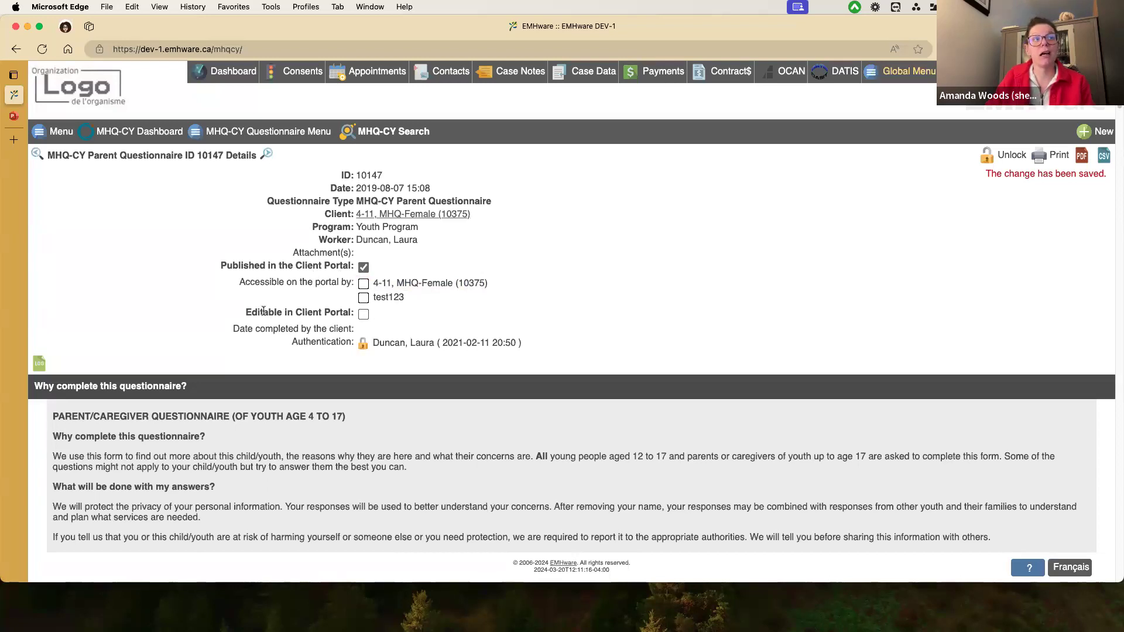
Highlight the Editable in Client Portal setting and unpublish the questionnaire from the portal.
{"action": "left_click_drag", "start_coordinate": [246, 312], "coordinate": [367, 317]}
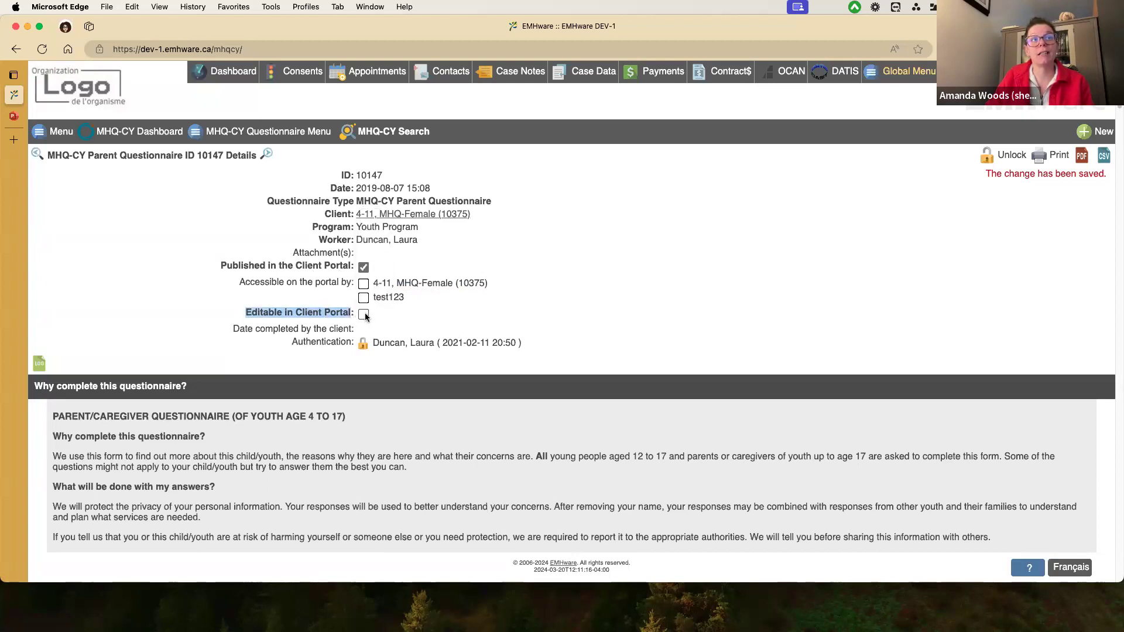
{"action": "left_click", "coordinate": [364, 268]}
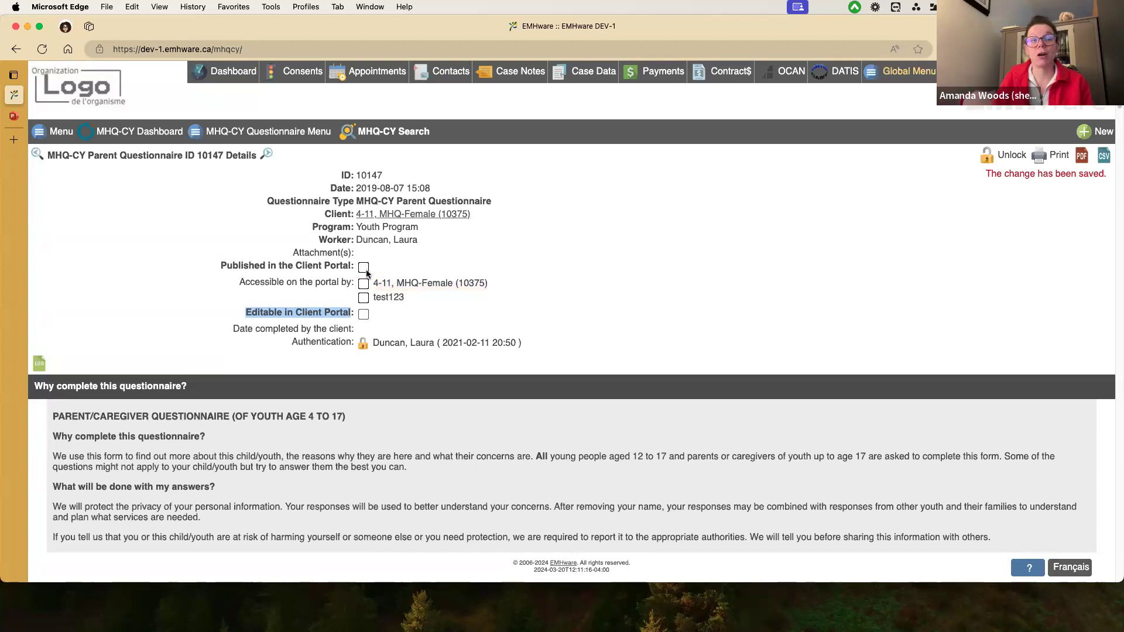
{"action": "left_click", "coordinate": [349, 314]}
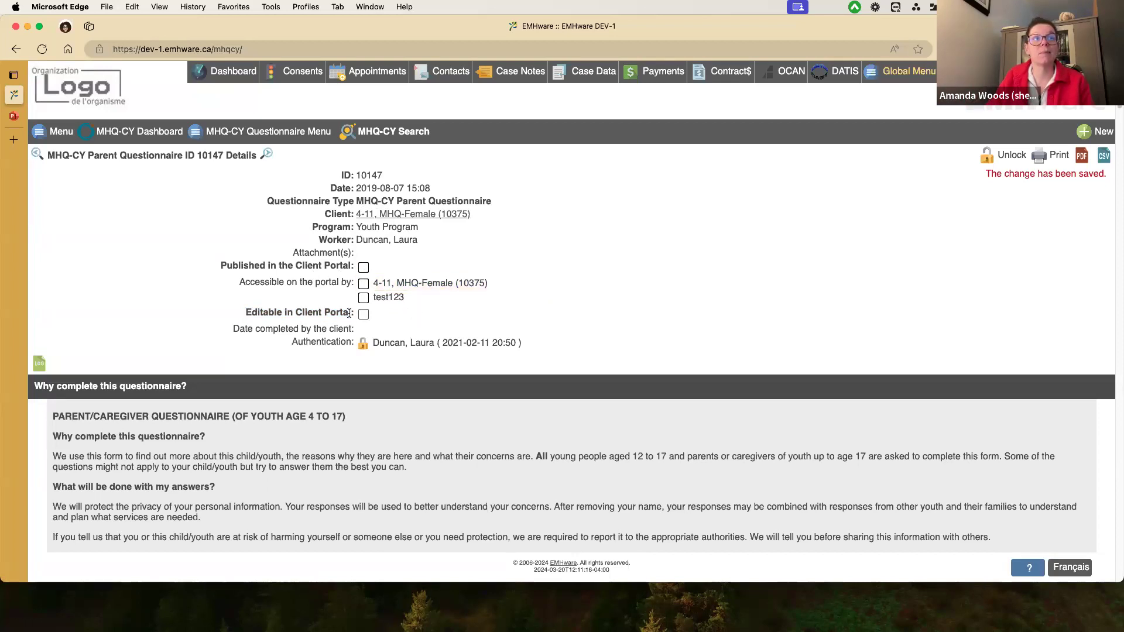
Scroll through Parent Questionnaire 10147's answers down to Q16 and partway back up.
{"action": "scroll", "coordinate": [239, 319], "scroll_direction": "down", "scroll_amount": 2}
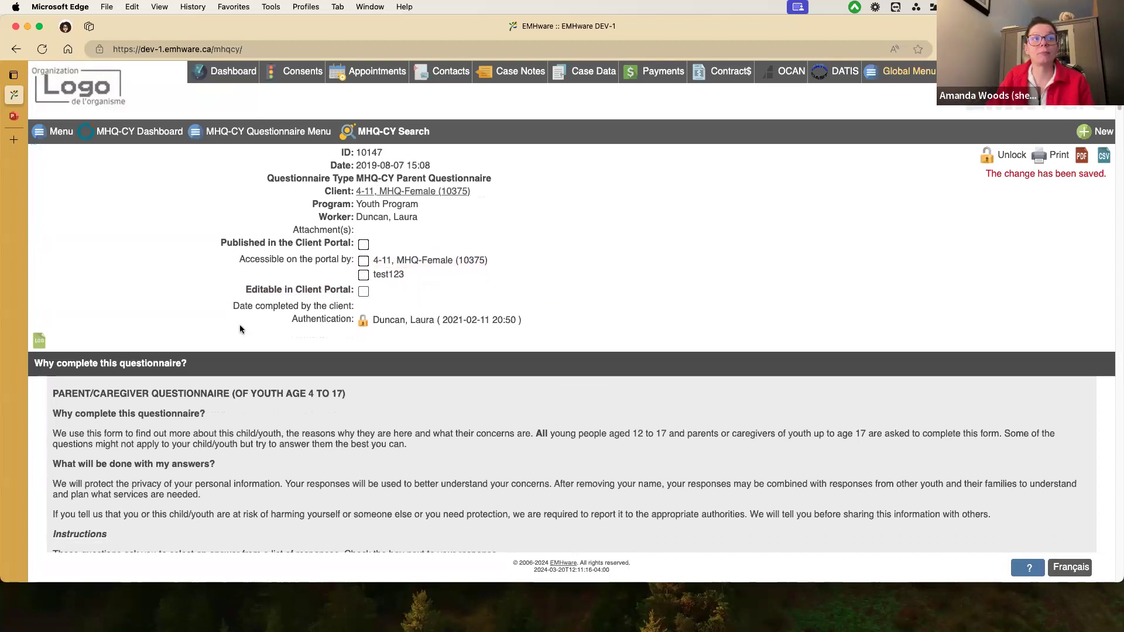
{"action": "scroll", "coordinate": [240, 329], "scroll_direction": "down", "scroll_amount": 5}
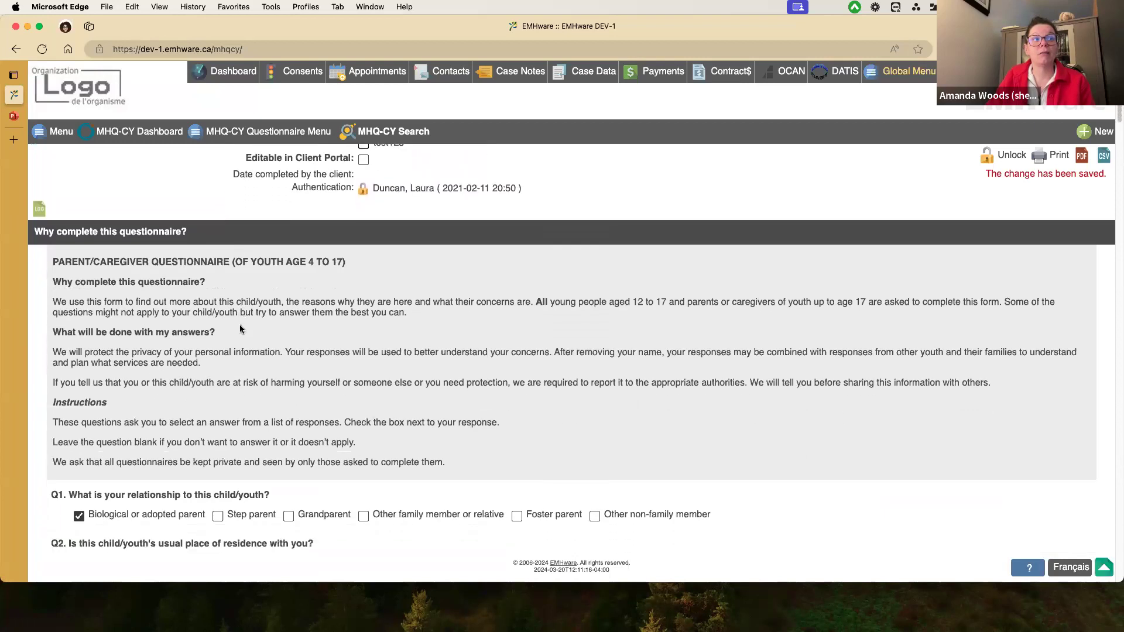
{"action": "scroll", "coordinate": [240, 326], "scroll_direction": "down", "scroll_amount": 1}
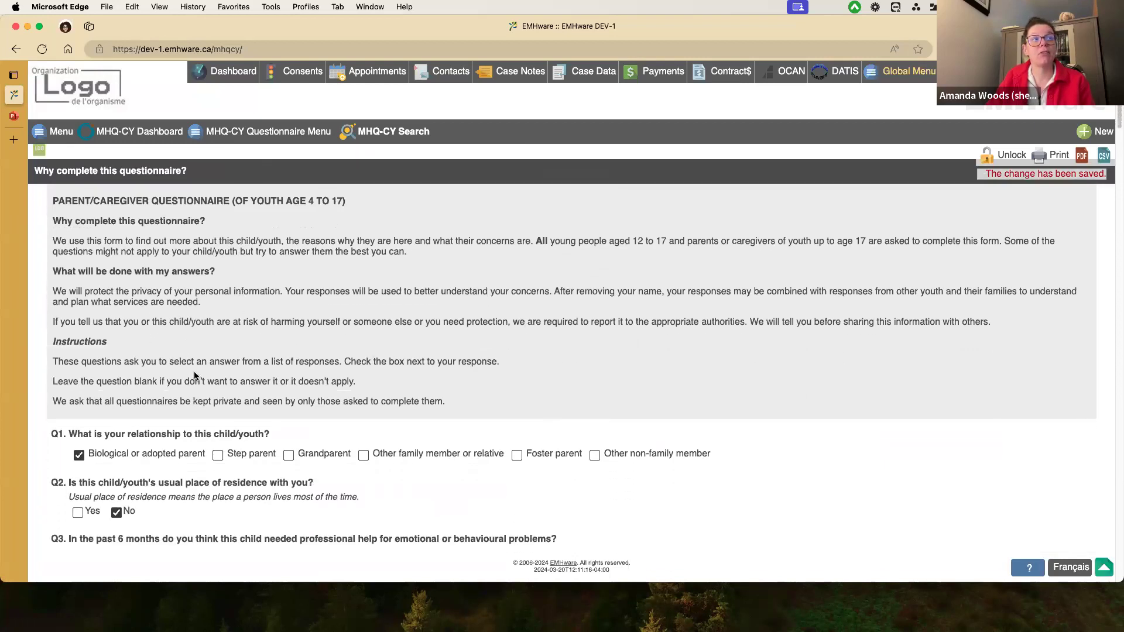
{"action": "scroll", "coordinate": [195, 375], "scroll_direction": "down", "scroll_amount": 4}
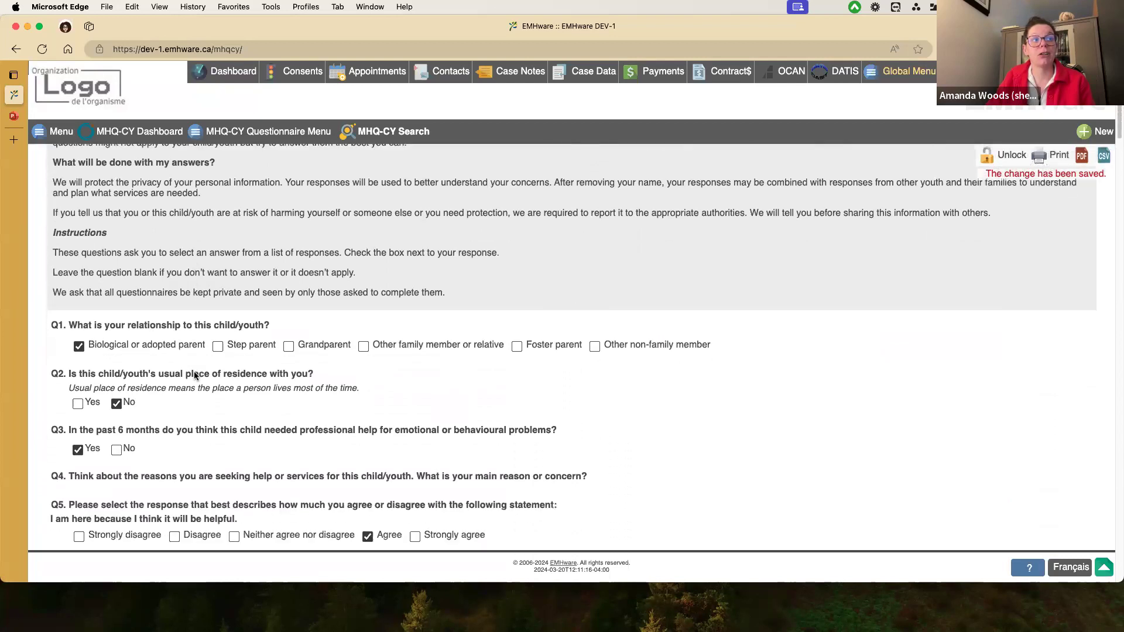
{"action": "scroll", "coordinate": [195, 376], "scroll_direction": "down", "scroll_amount": 7}
{"action": "scroll", "coordinate": [194, 371], "scroll_direction": "down", "scroll_amount": 2}
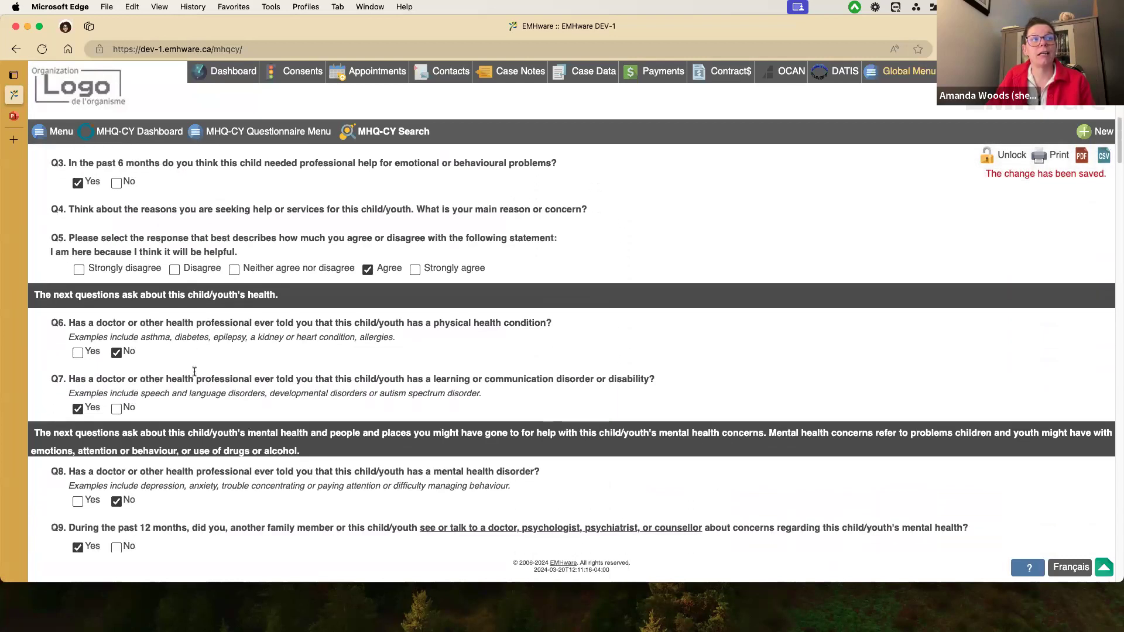
{"action": "scroll", "coordinate": [194, 371], "scroll_direction": "down", "scroll_amount": 4}
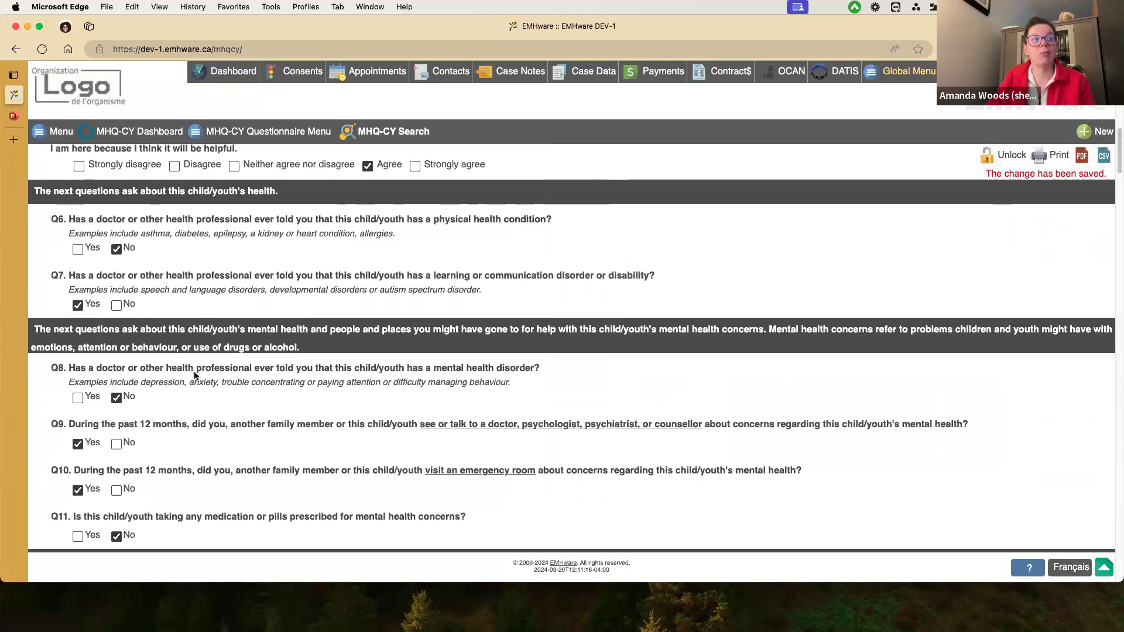
{"action": "scroll", "coordinate": [194, 374], "scroll_direction": "down", "scroll_amount": 7}
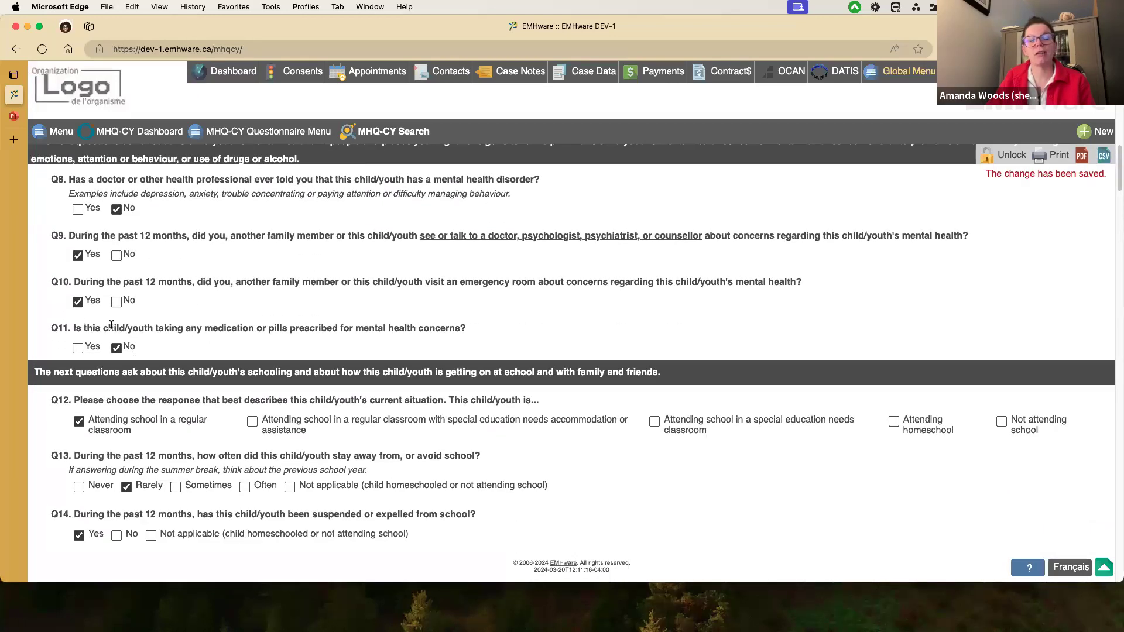
{"action": "scroll", "coordinate": [113, 350], "scroll_direction": "down", "scroll_amount": 4}
{"action": "scroll", "coordinate": [114, 349], "scroll_direction": "down", "scroll_amount": 7}
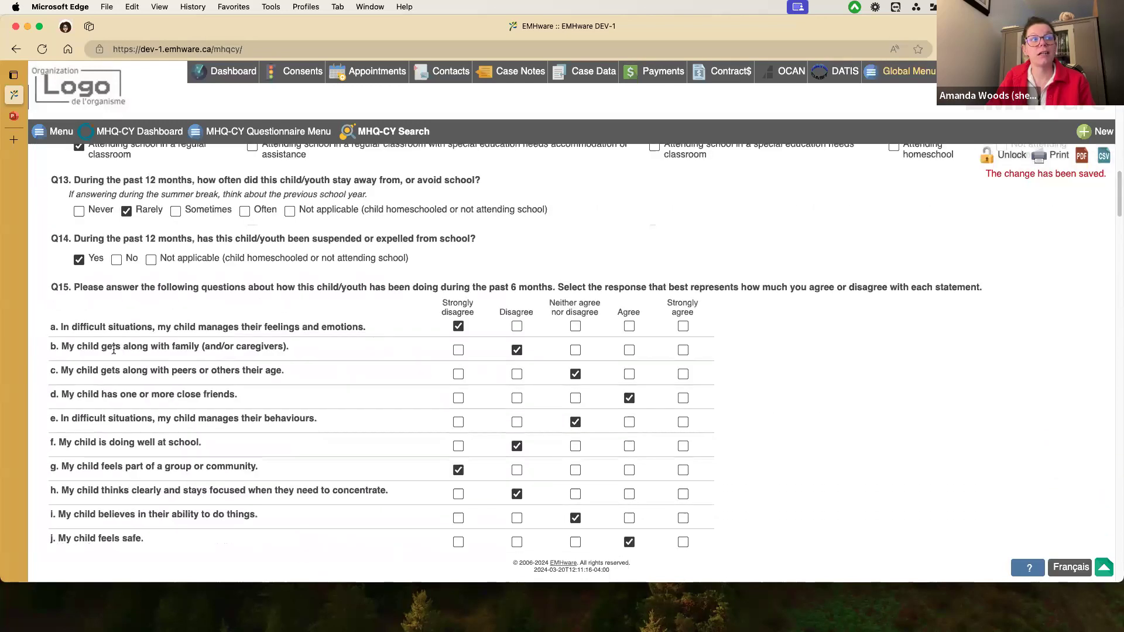
{"action": "scroll", "coordinate": [114, 349], "scroll_direction": "down", "scroll_amount": 2}
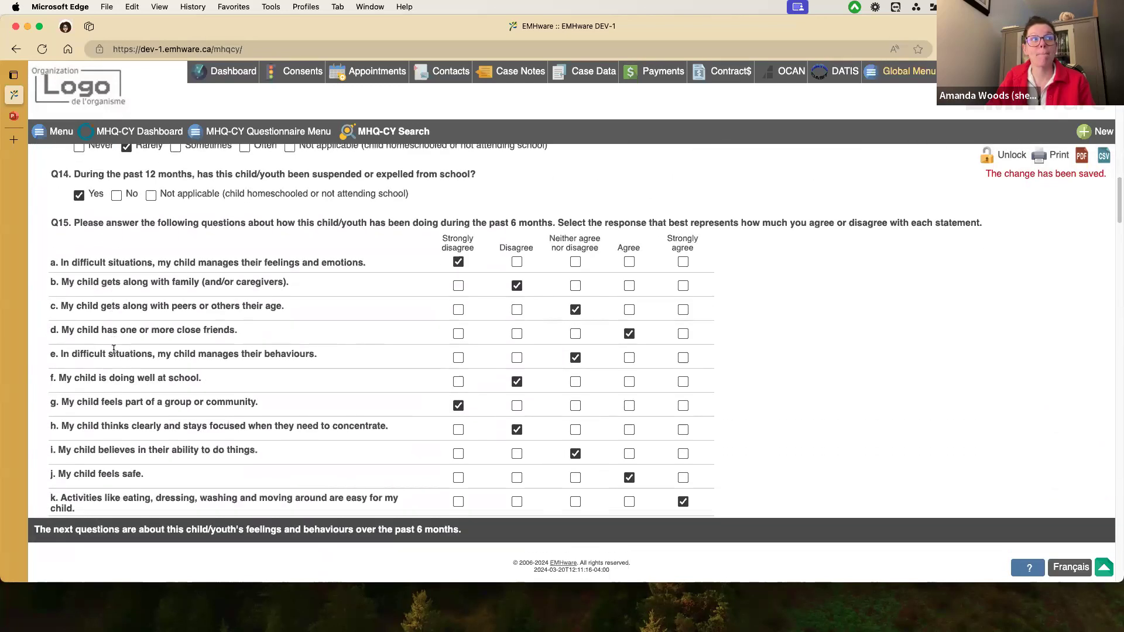
{"action": "scroll", "coordinate": [202, 351], "scroll_direction": "down", "scroll_amount": 12}
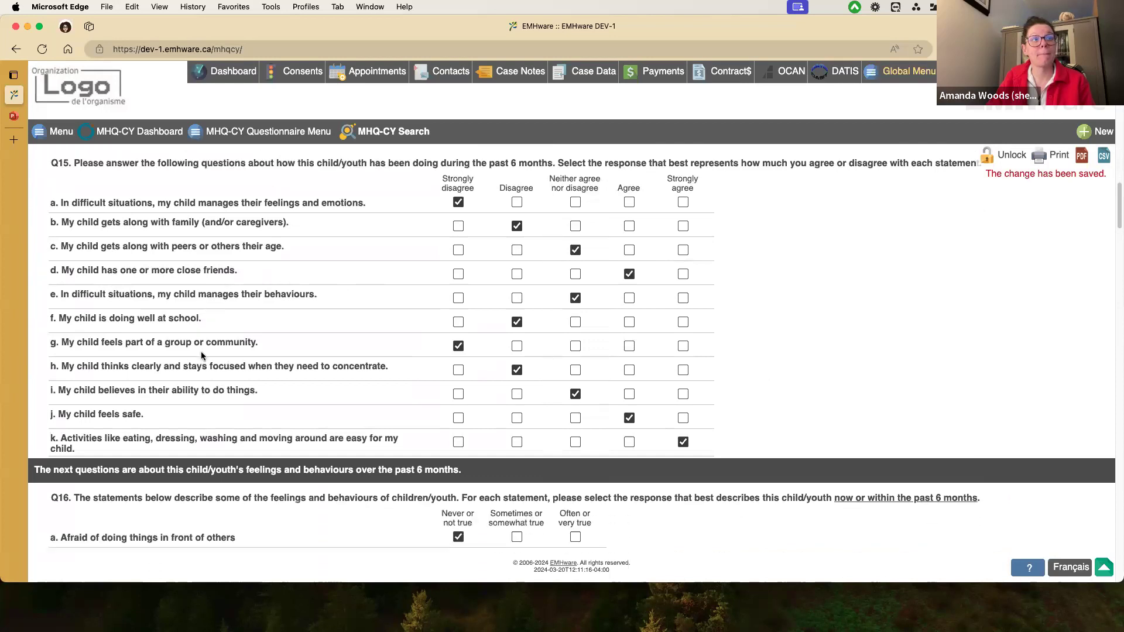
{"action": "scroll", "coordinate": [201, 351], "scroll_direction": "down", "scroll_amount": 15}
{"action": "scroll", "coordinate": [200, 357], "scroll_direction": "down", "scroll_amount": 11}
{"action": "scroll", "coordinate": [200, 357], "scroll_direction": "up", "scroll_amount": 20}
{"action": "scroll", "coordinate": [200, 356], "scroll_direction": "up", "scroll_amount": 20}
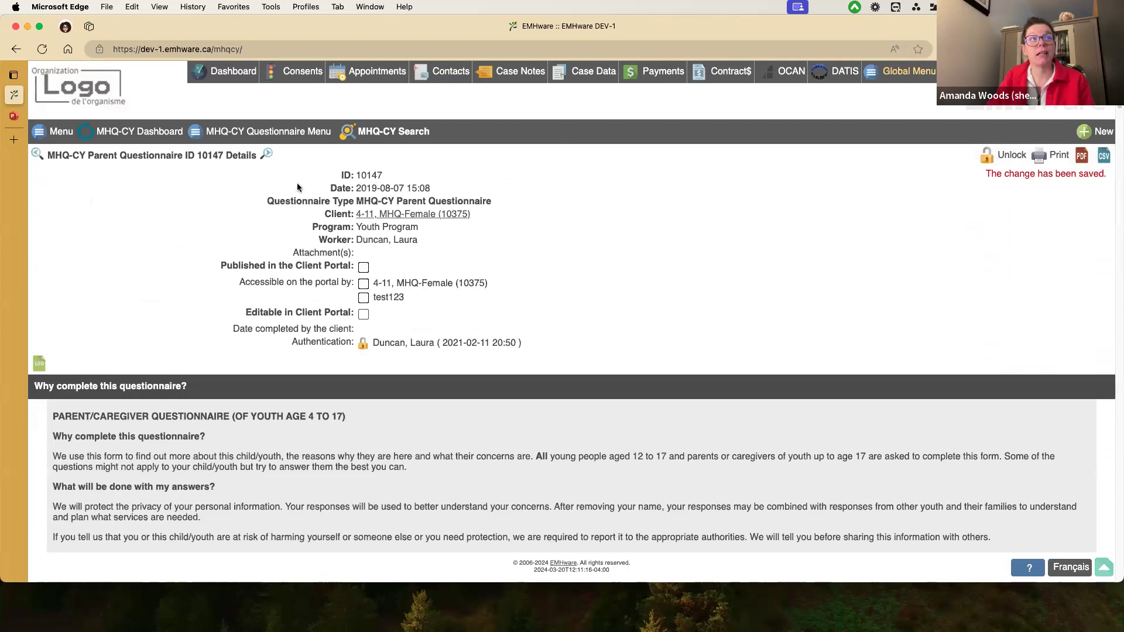
{"action": "left_click", "coordinate": [224, 134]}
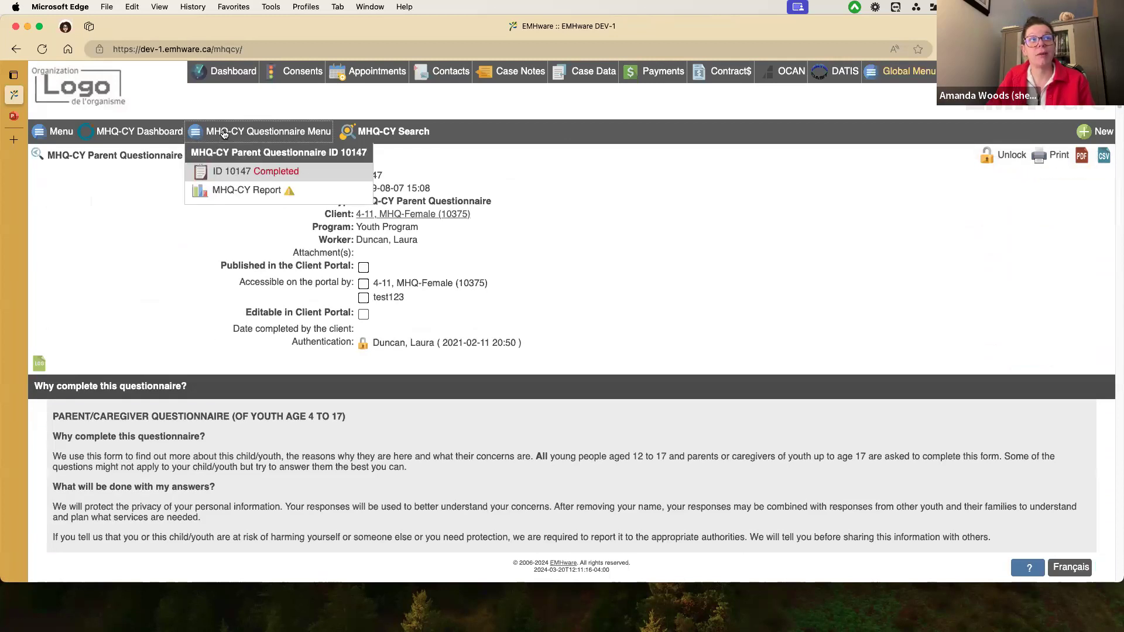
{"action": "left_click", "coordinate": [214, 192]}
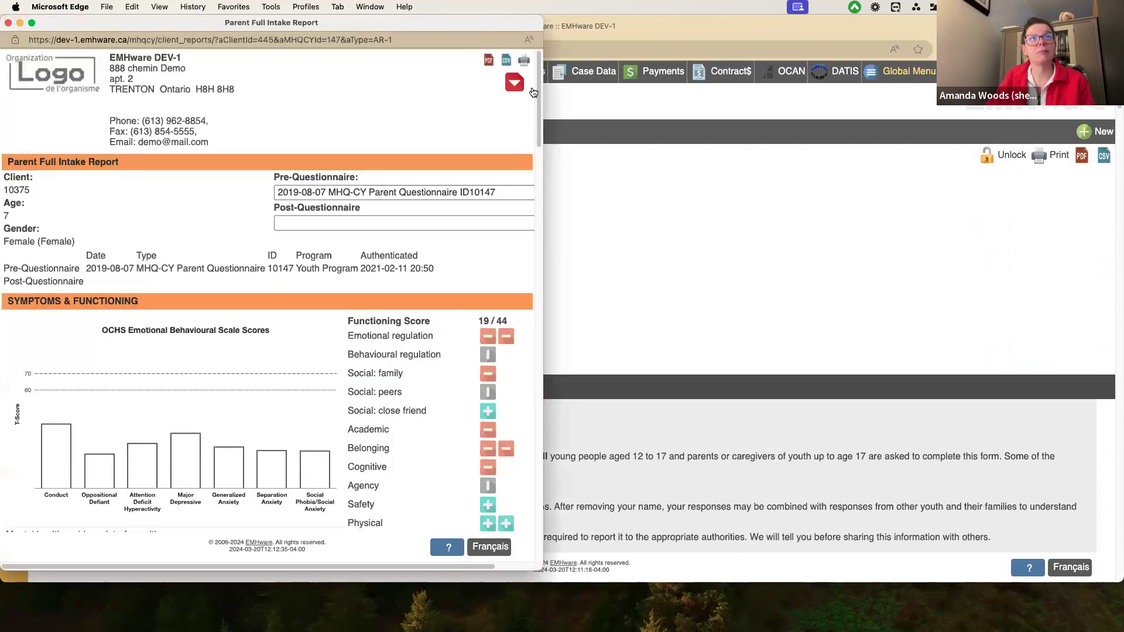
{"action": "left_click_drag", "start_coordinate": [545, 92], "coordinate": [1000, 147]}
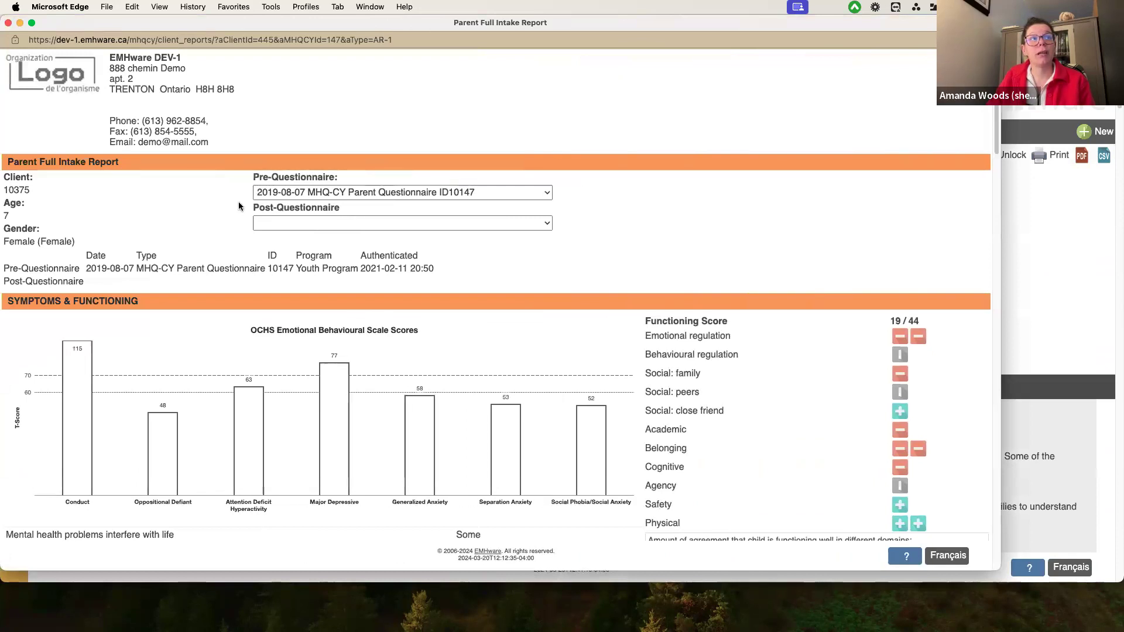
{"action": "left_click", "coordinate": [271, 224]}
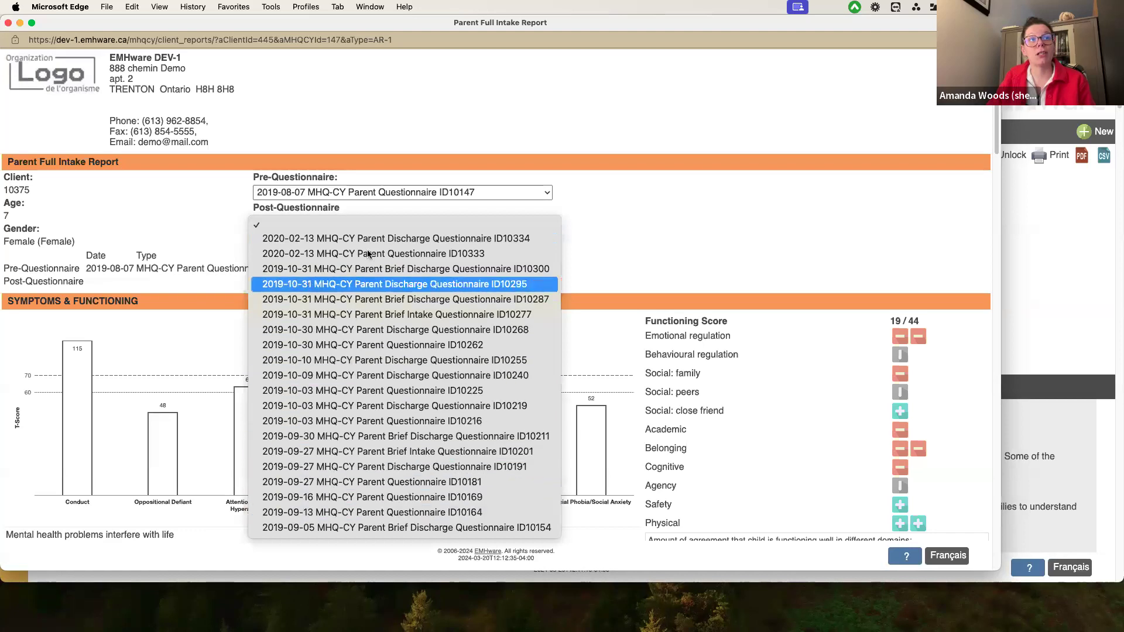
{"action": "left_click", "coordinate": [296, 258]}
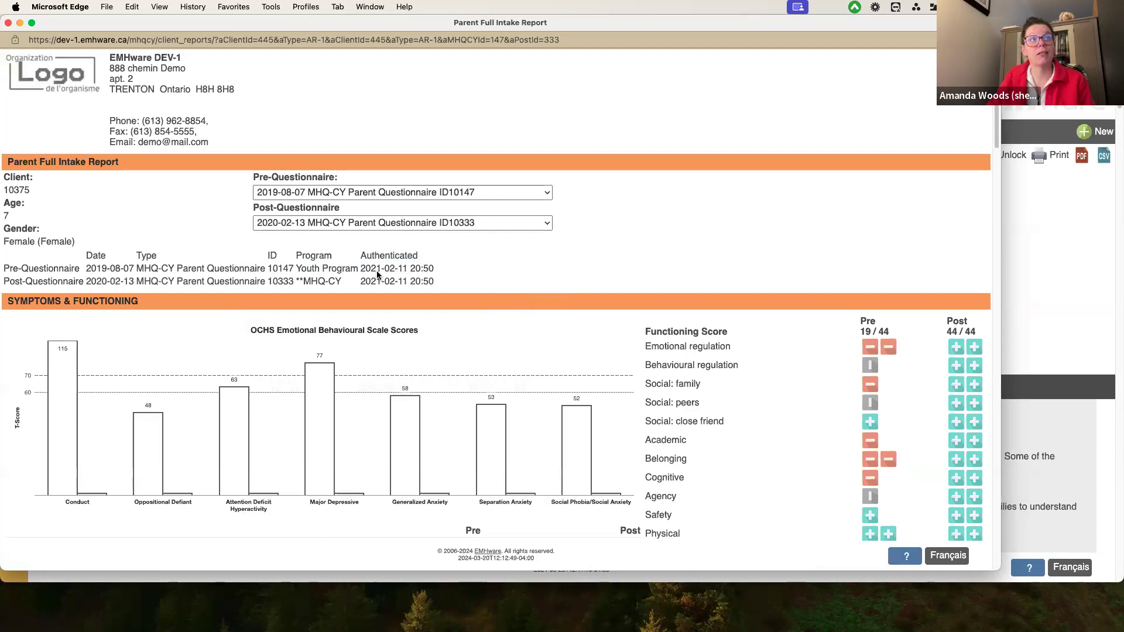
{"action": "scroll", "coordinate": [158, 275], "scroll_direction": "down", "scroll_amount": 1}
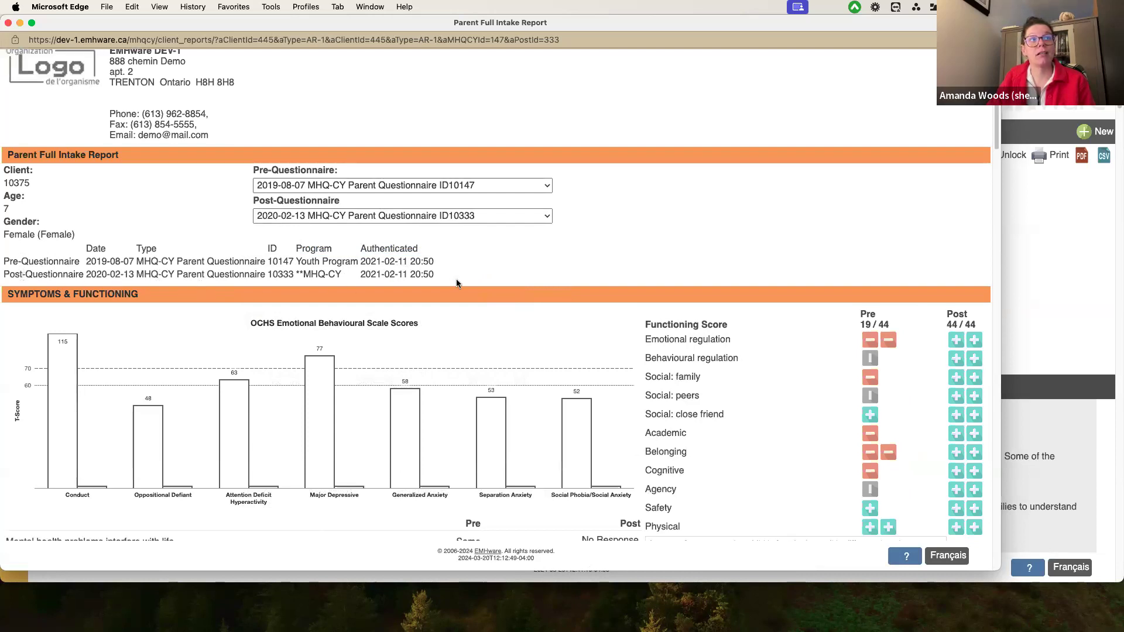
{"action": "scroll", "coordinate": [457, 283], "scroll_direction": "down", "scroll_amount": 5}
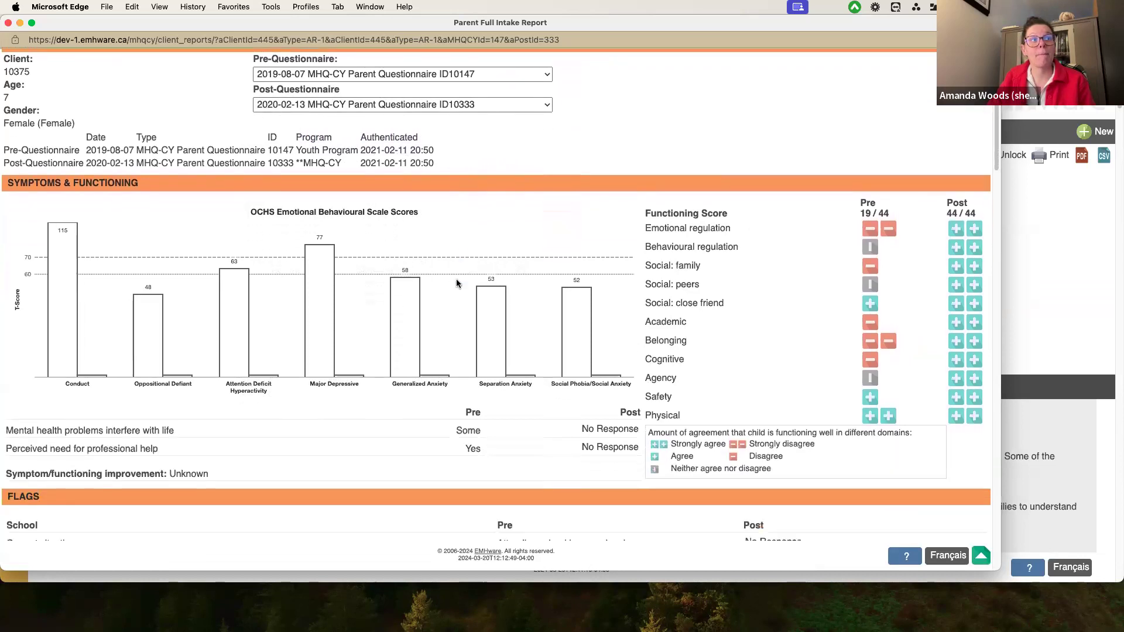
{"action": "scroll", "coordinate": [455, 279], "scroll_direction": "down", "scroll_amount": 1}
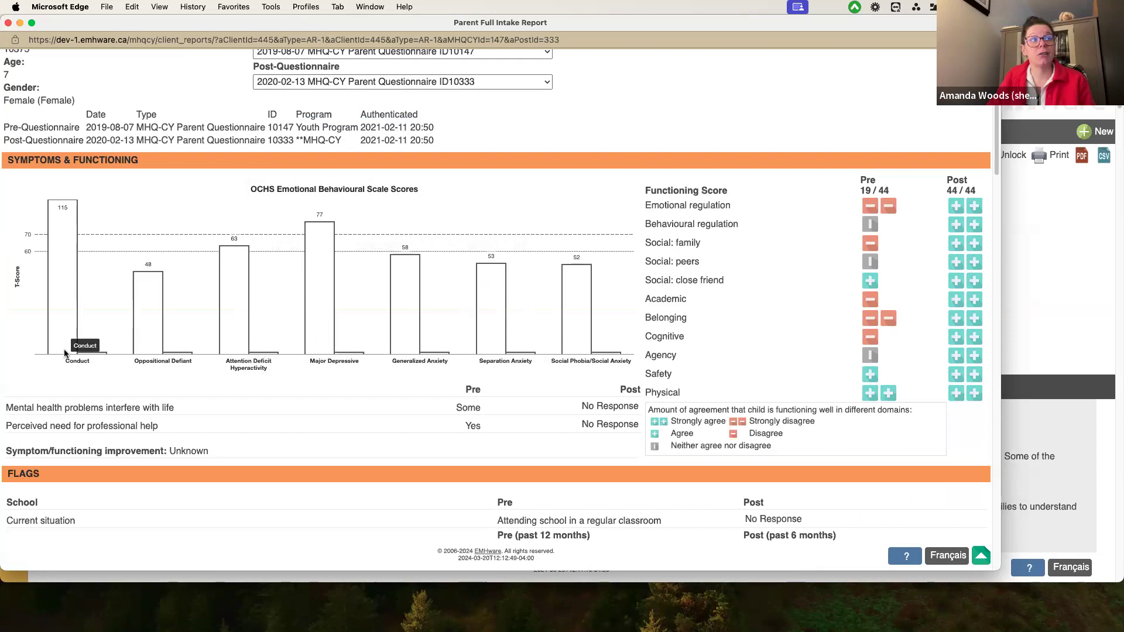
{"action": "mouse_move", "coordinate": [89, 352]}
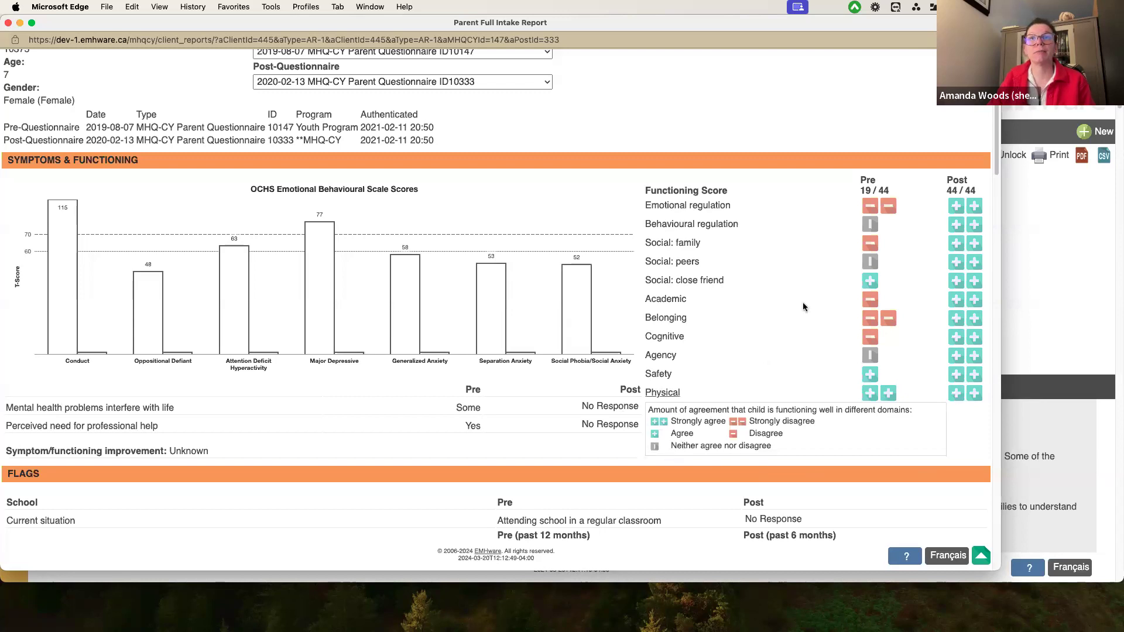
Scroll the intake report past Flags, Concerns and the OCHS breakdown to Functioning Domains Breakdown.
{"action": "scroll", "coordinate": [849, 389], "scroll_direction": "down", "scroll_amount": 1}
{"action": "scroll", "coordinate": [849, 389], "scroll_direction": "down", "scroll_amount": 5}
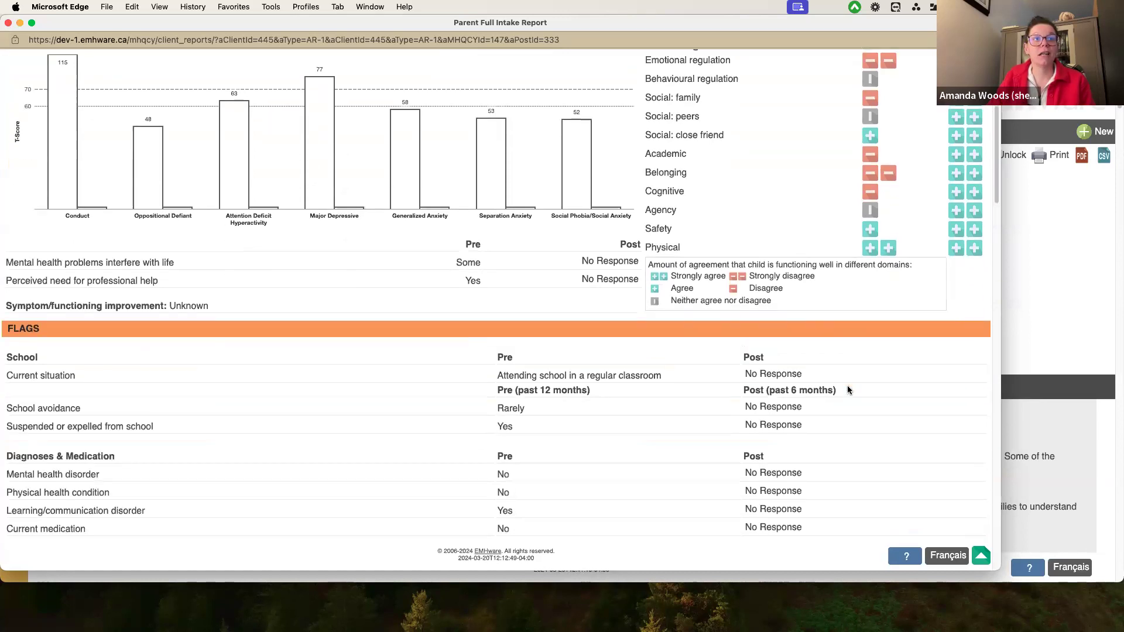
{"action": "scroll", "coordinate": [847, 389], "scroll_direction": "down", "scroll_amount": 1}
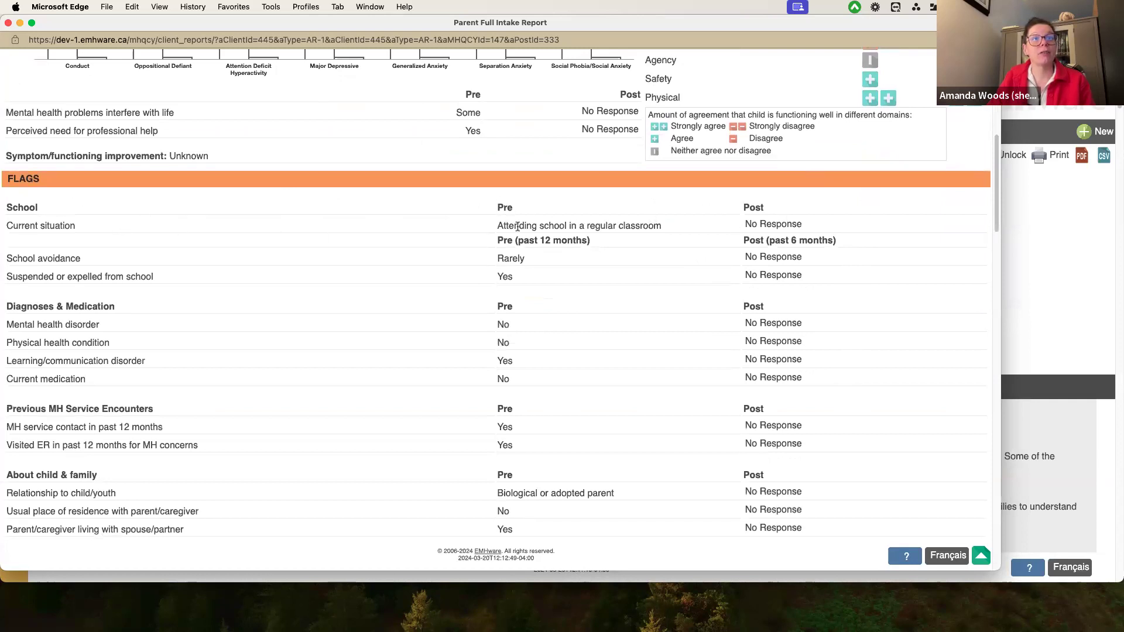
{"action": "scroll", "coordinate": [512, 233], "scroll_direction": "down", "scroll_amount": 1}
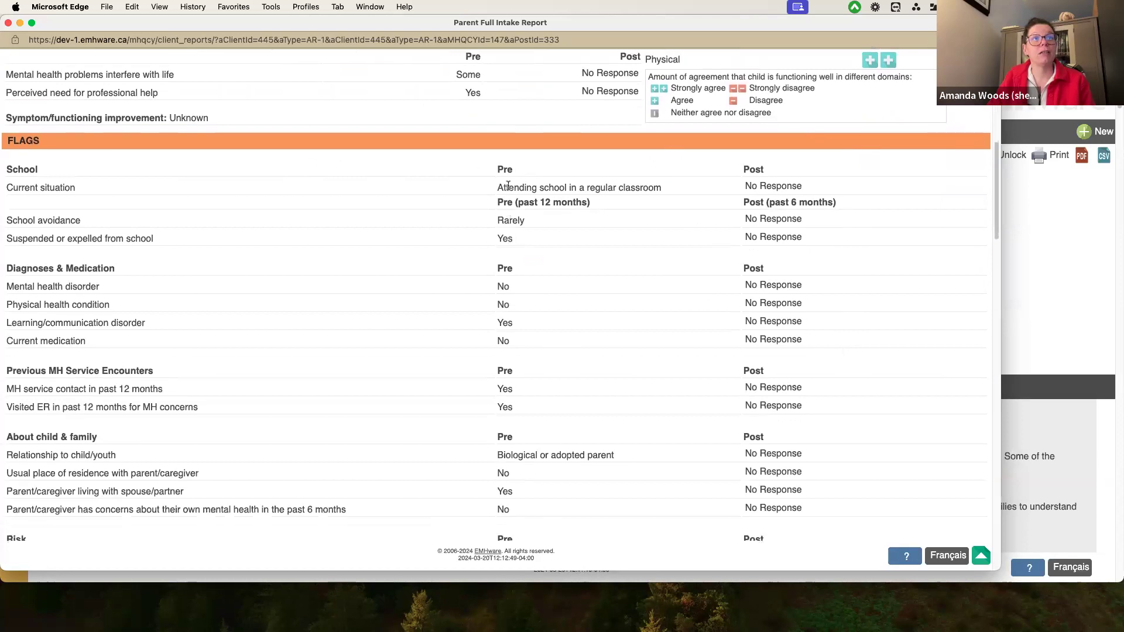
{"action": "scroll", "coordinate": [767, 217], "scroll_direction": "down", "scroll_amount": 4}
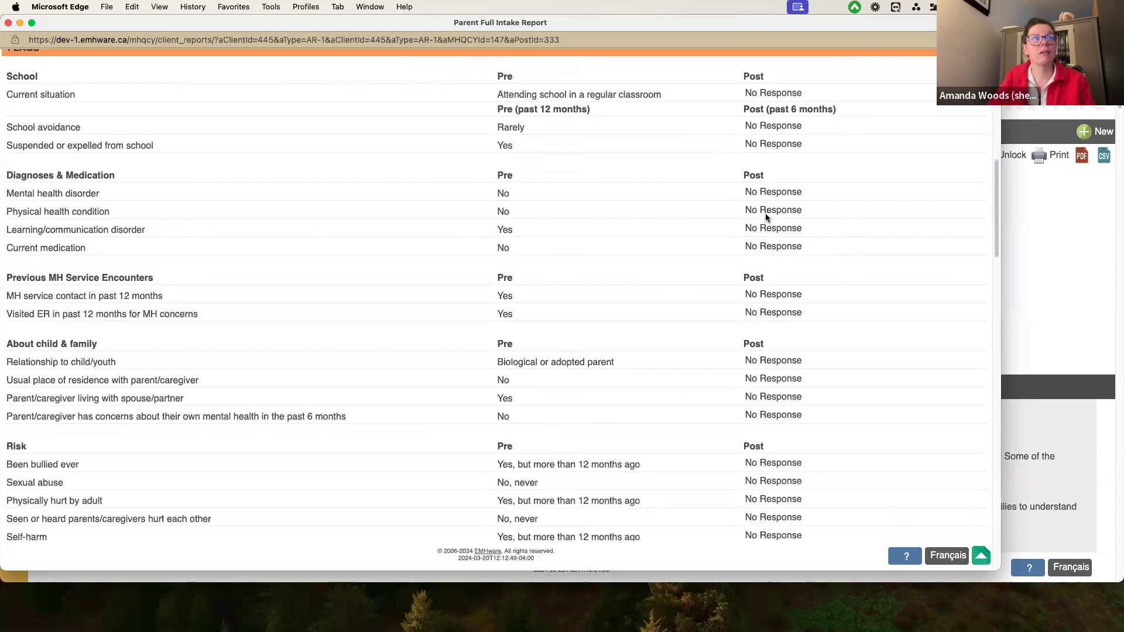
{"action": "scroll", "coordinate": [766, 216], "scroll_direction": "down", "scroll_amount": 4}
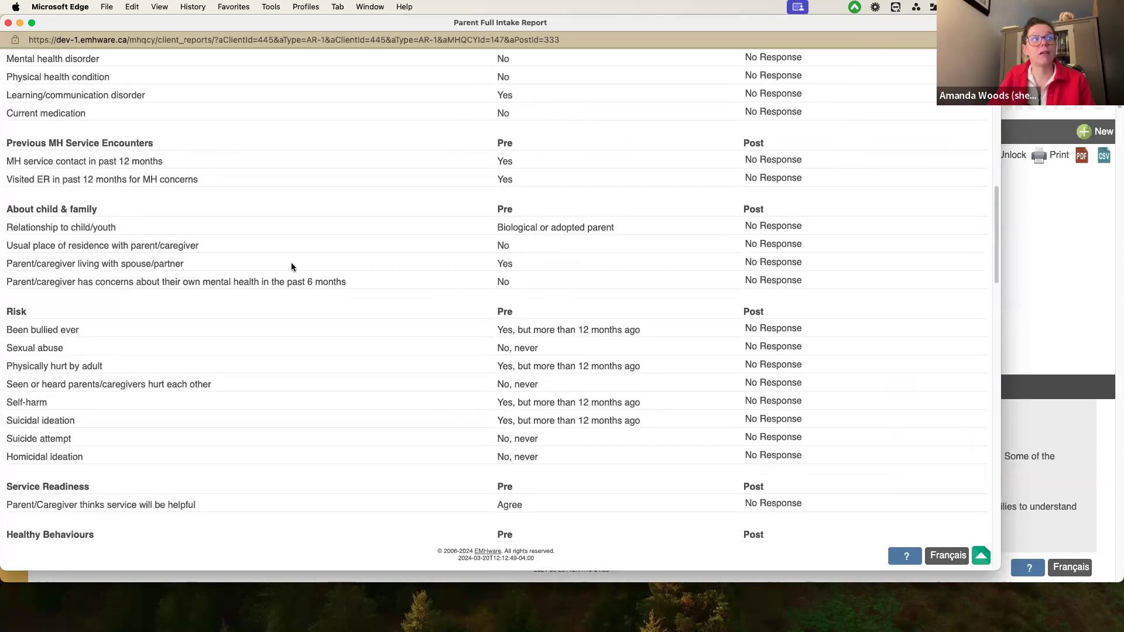
{"action": "scroll", "coordinate": [37, 220], "scroll_direction": "down", "scroll_amount": 1}
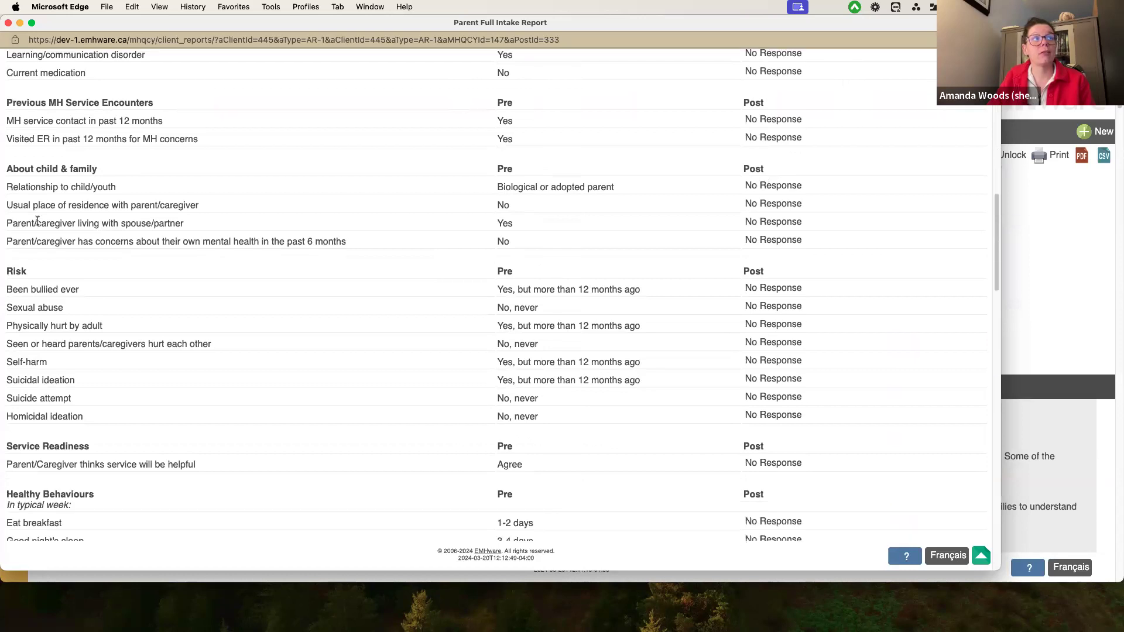
{"action": "scroll", "coordinate": [37, 221], "scroll_direction": "down", "scroll_amount": 6}
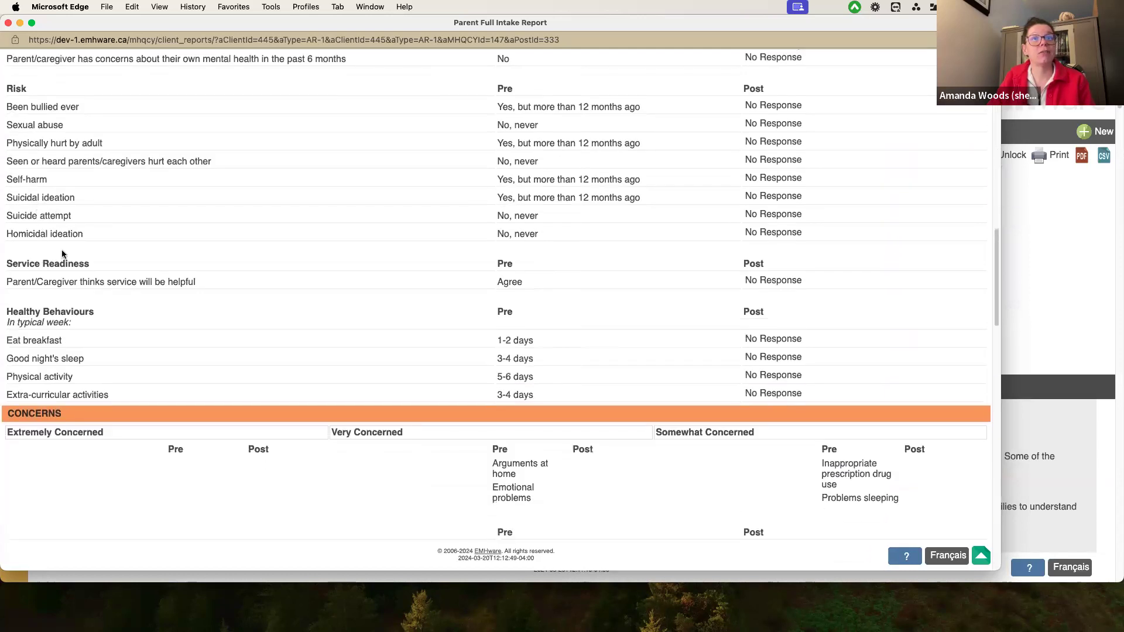
{"action": "scroll", "coordinate": [61, 277], "scroll_direction": "down", "scroll_amount": 5}
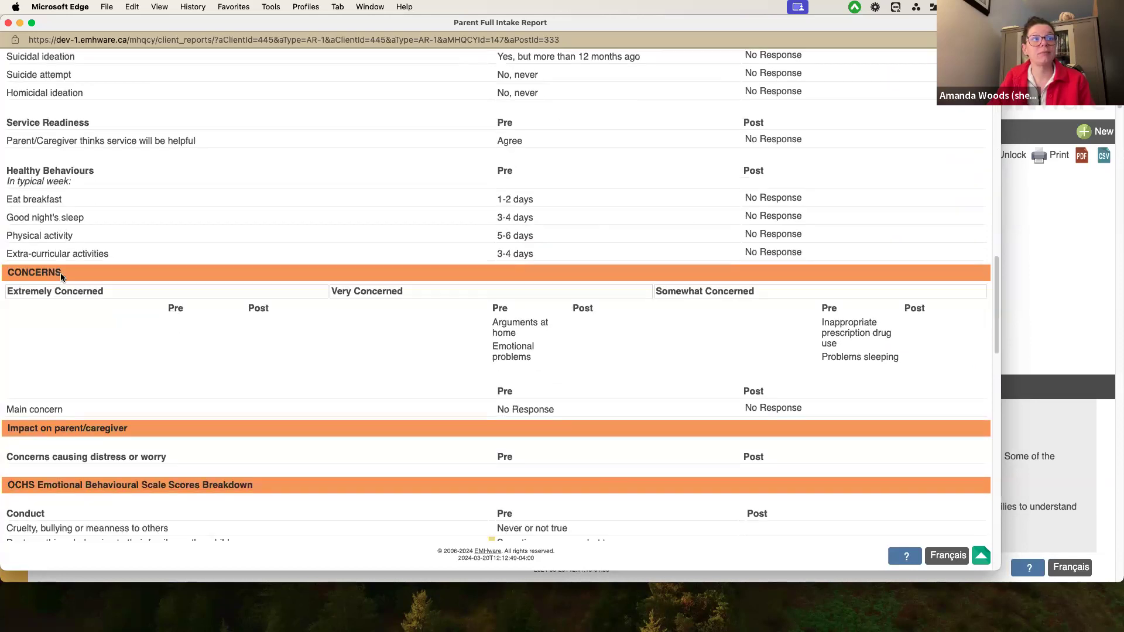
{"action": "scroll", "coordinate": [61, 273], "scroll_direction": "down", "scroll_amount": 2}
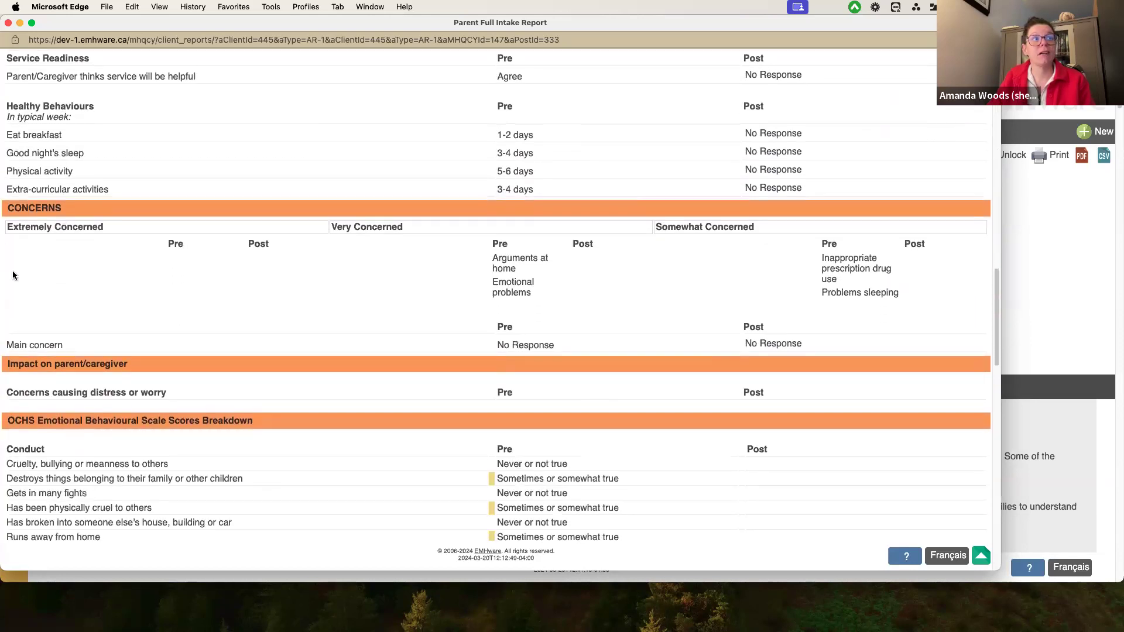
{"action": "scroll", "coordinate": [244, 329], "scroll_direction": "down", "scroll_amount": 2}
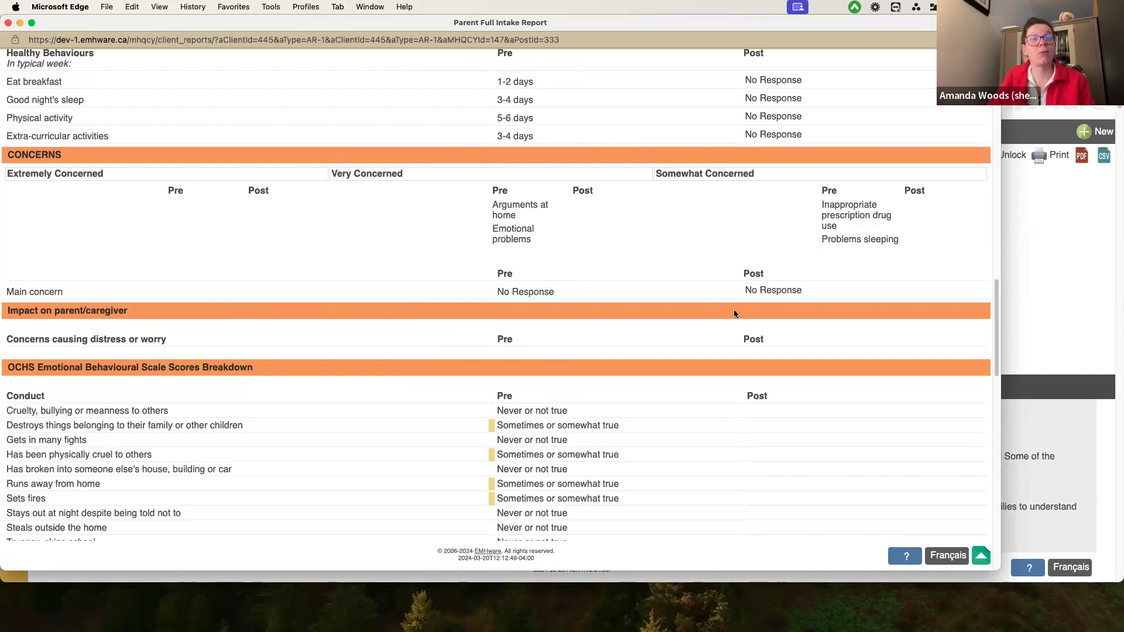
{"action": "scroll", "coordinate": [733, 308], "scroll_direction": "down", "scroll_amount": 5}
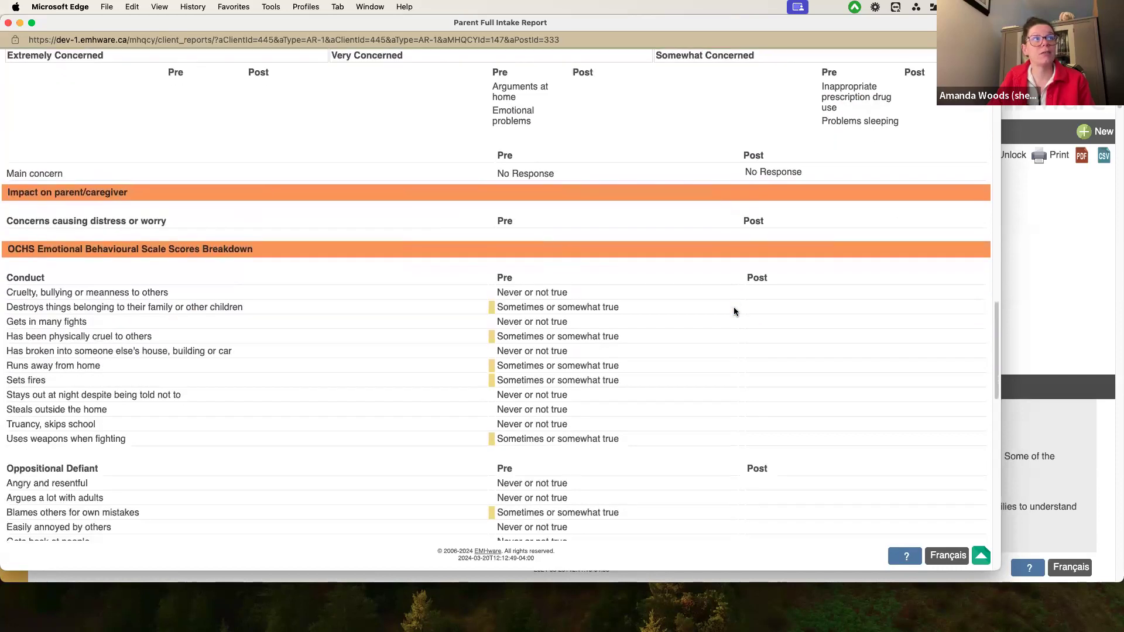
{"action": "scroll", "coordinate": [733, 309], "scroll_direction": "down", "scroll_amount": 3}
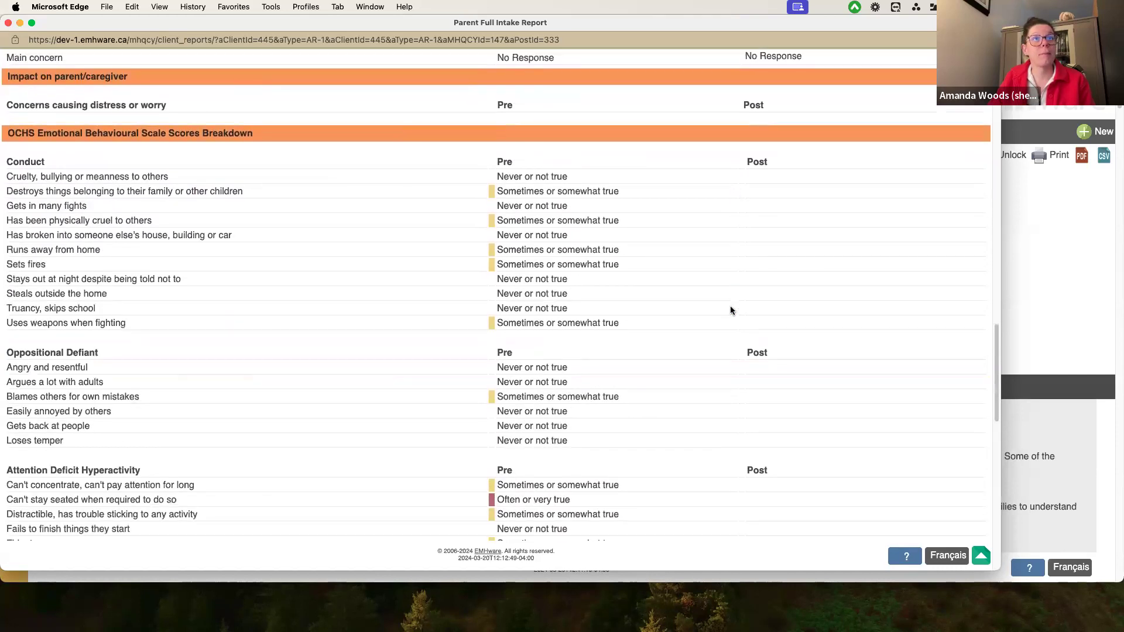
{"action": "scroll", "coordinate": [582, 259], "scroll_direction": "down", "scroll_amount": 3}
{"action": "scroll", "coordinate": [580, 257], "scroll_direction": "down", "scroll_amount": 3}
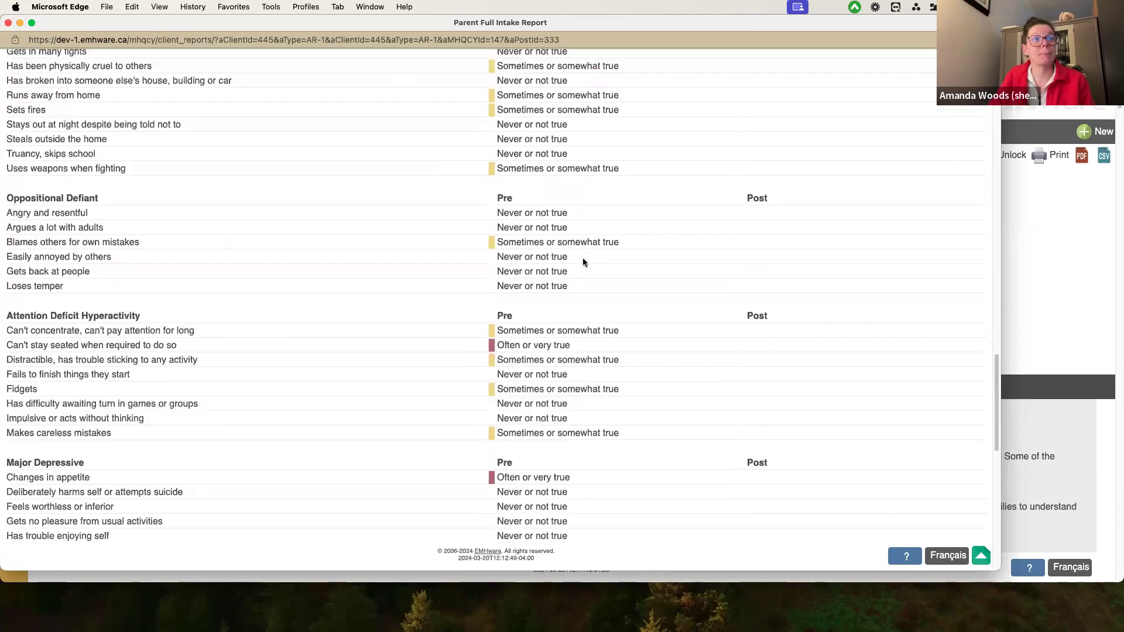
{"action": "scroll", "coordinate": [578, 262], "scroll_direction": "down", "scroll_amount": 2}
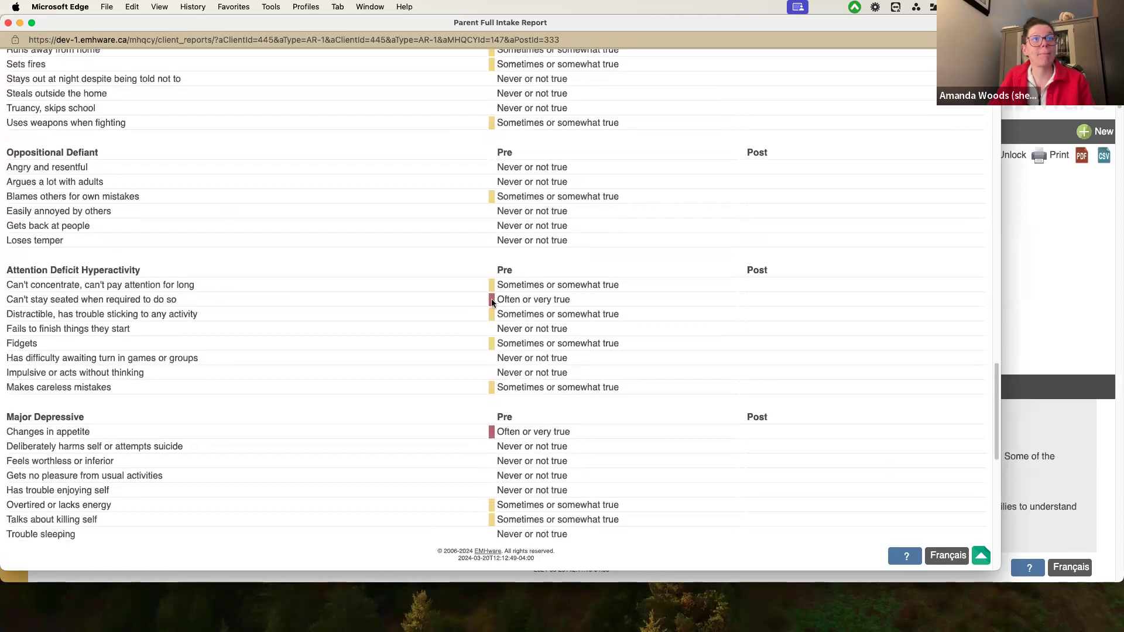
{"action": "scroll", "coordinate": [491, 302], "scroll_direction": "down", "scroll_amount": 10}
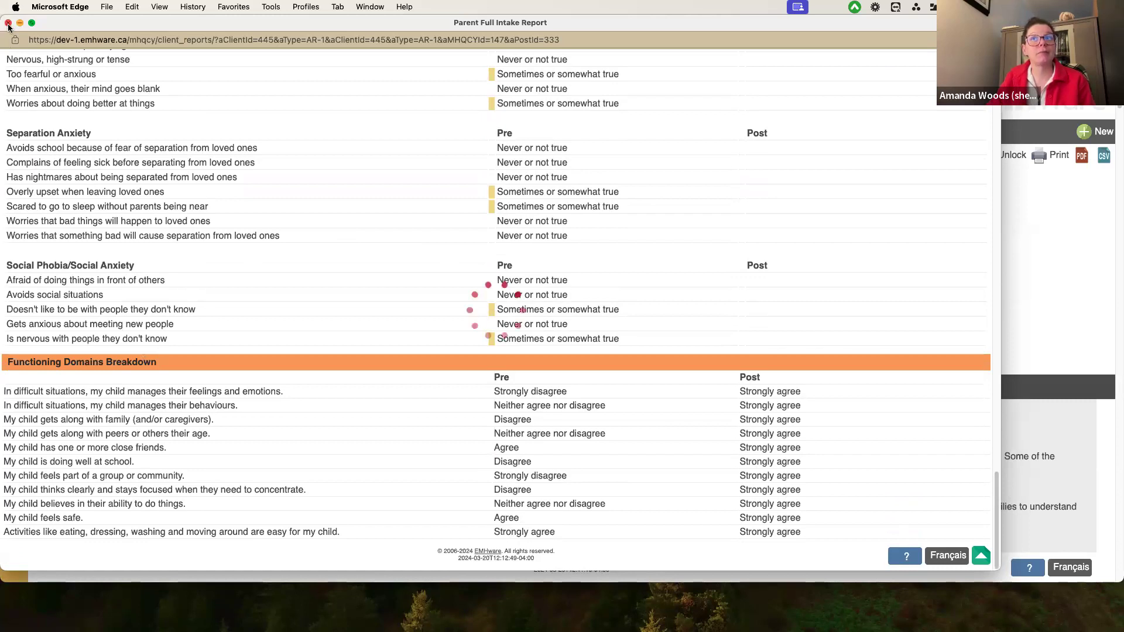
{"action": "left_click", "coordinate": [8, 23]}
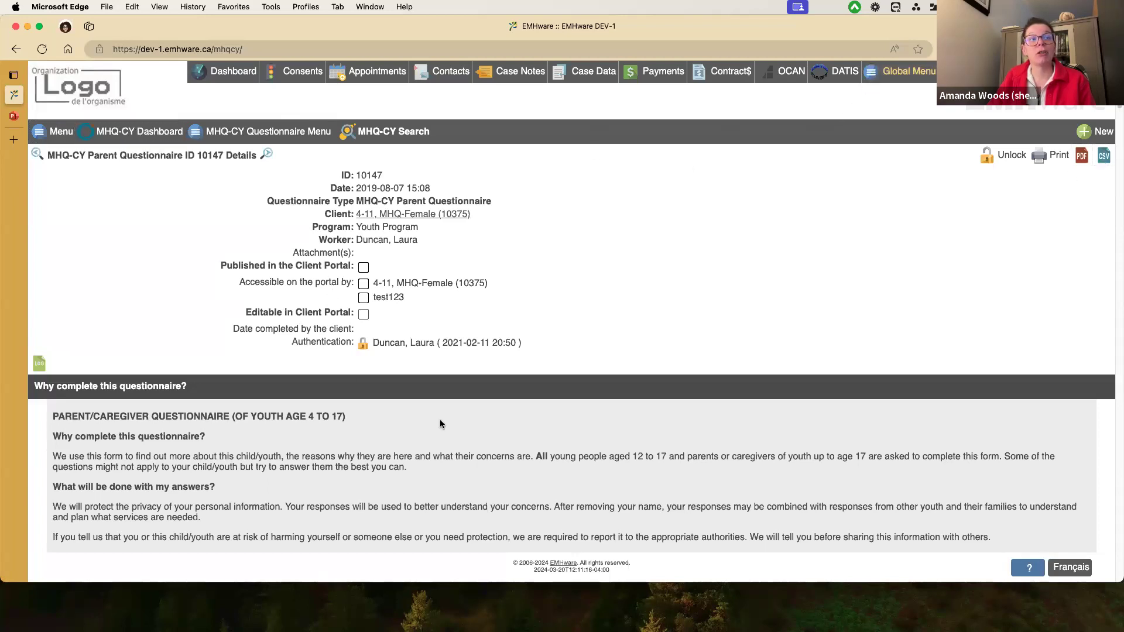
{"action": "left_click", "coordinate": [250, 134]}
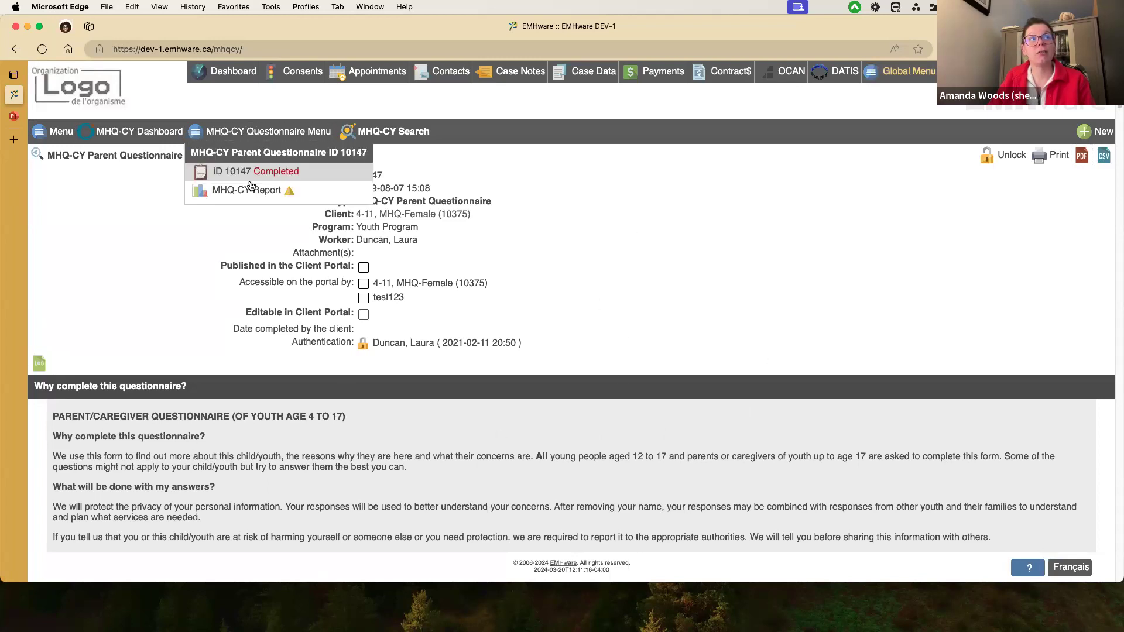
{"action": "left_click", "coordinate": [239, 134]}
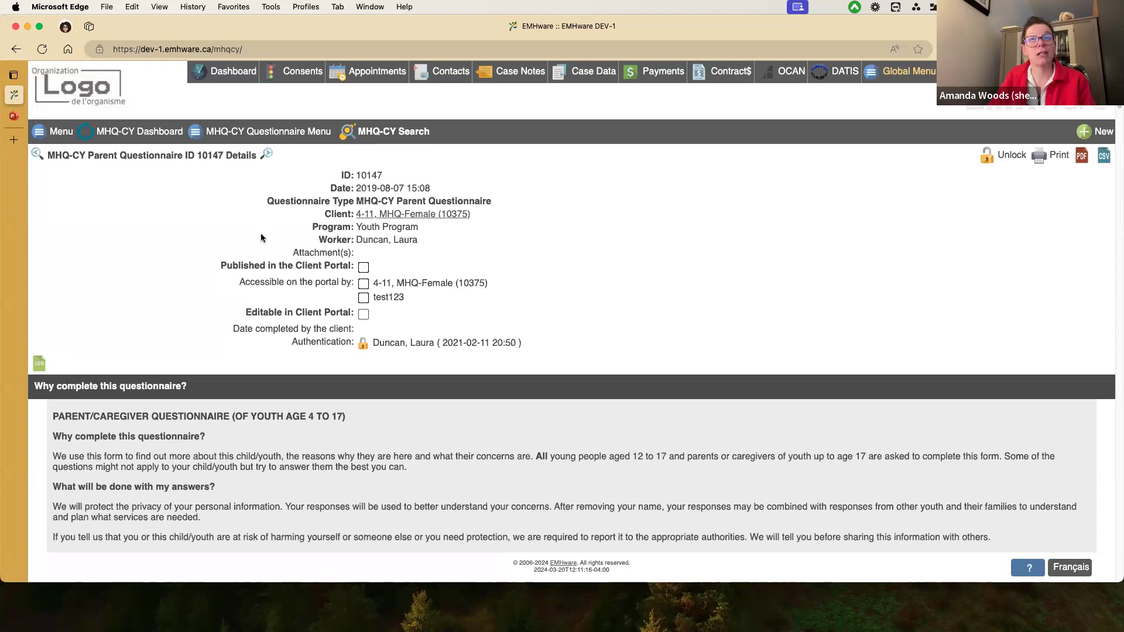
Open the MHQ-CY Dashboard with Pre Type MHQ-CY Parent Questionnaire, leaving Respondent Type and Gender blank.
{"action": "left_click", "coordinate": [142, 137]}
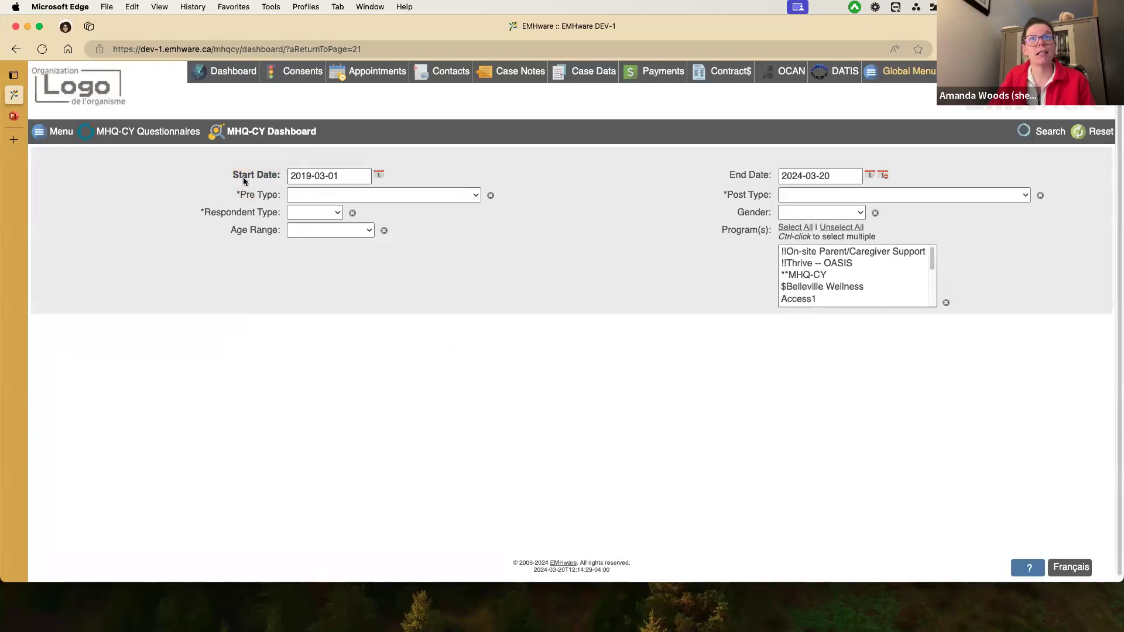
{"action": "left_click", "coordinate": [403, 196]}
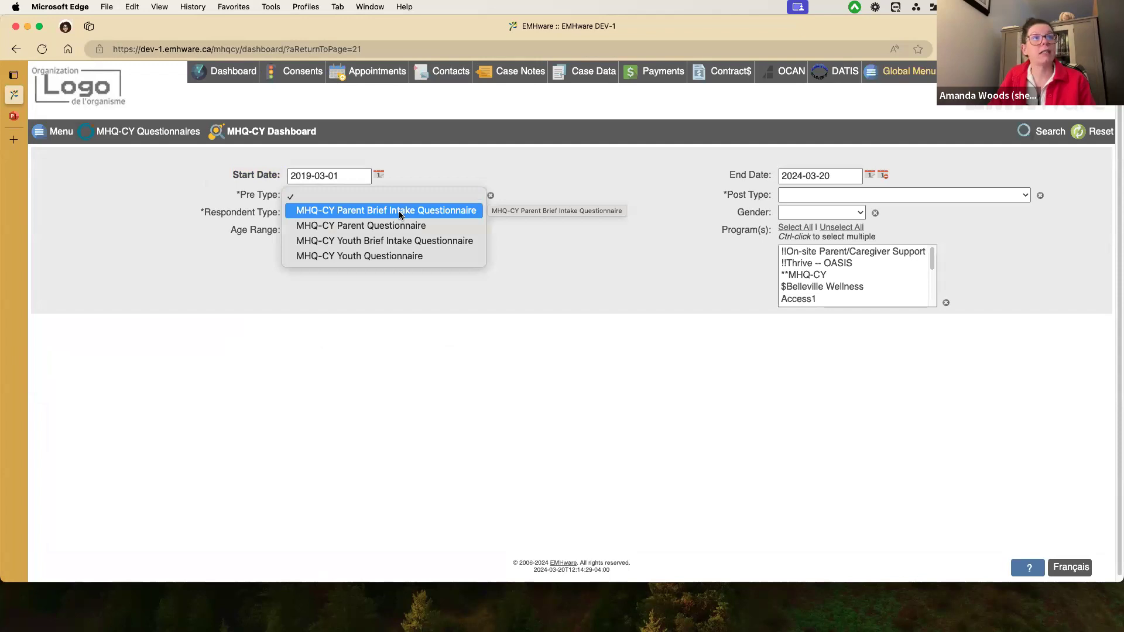
{"action": "left_click", "coordinate": [387, 225]}
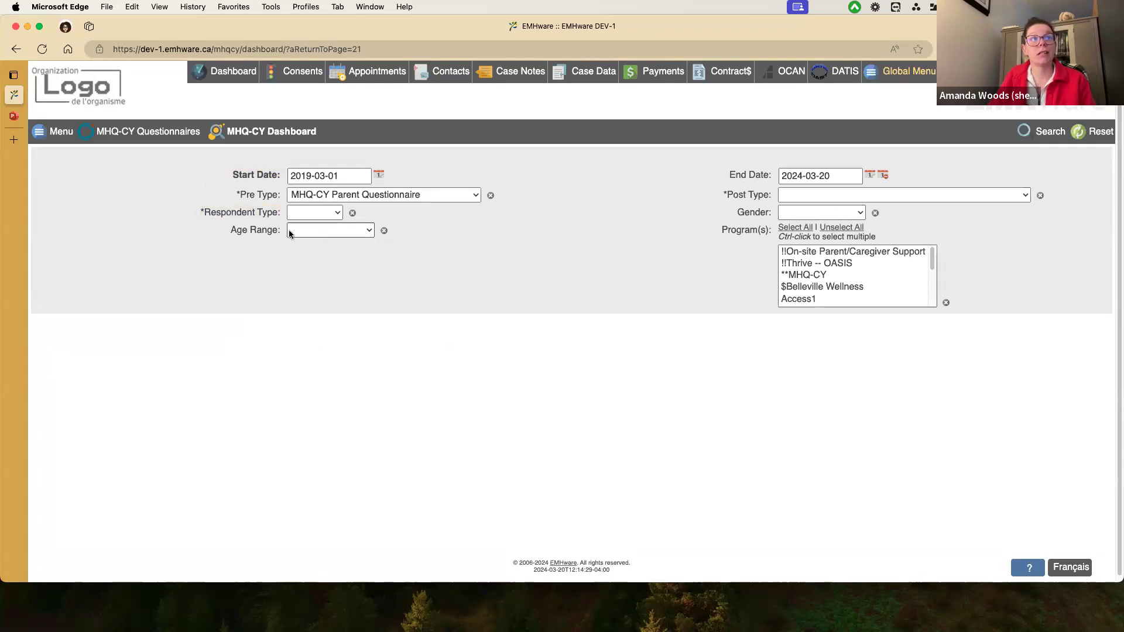
{"action": "left_click", "coordinate": [326, 212]}
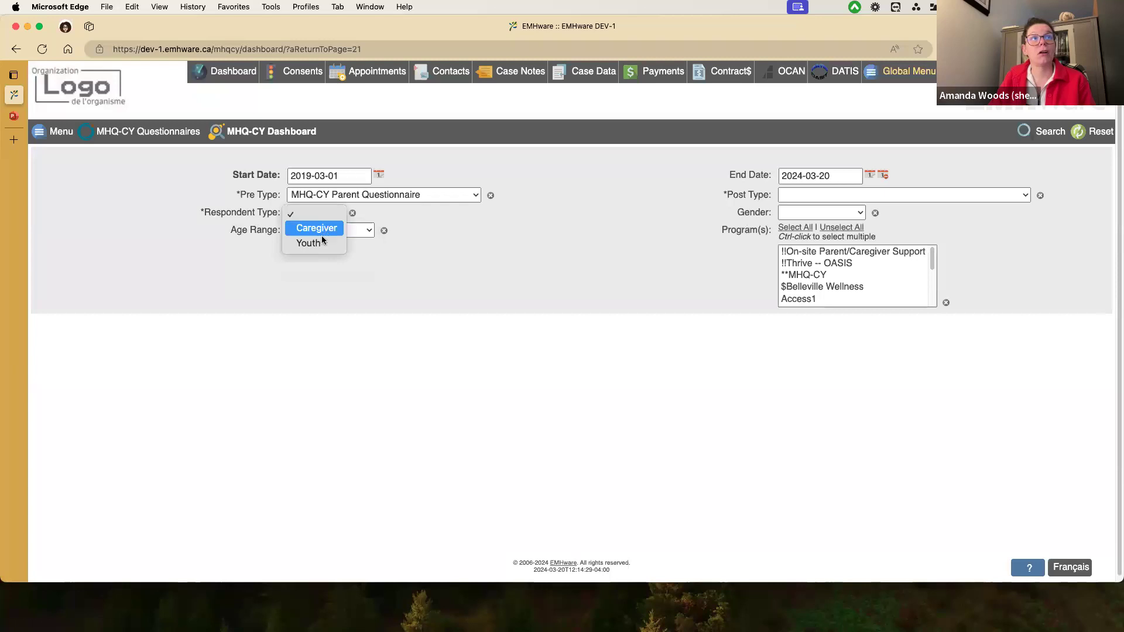
{"action": "left_click", "coordinate": [644, 240]}
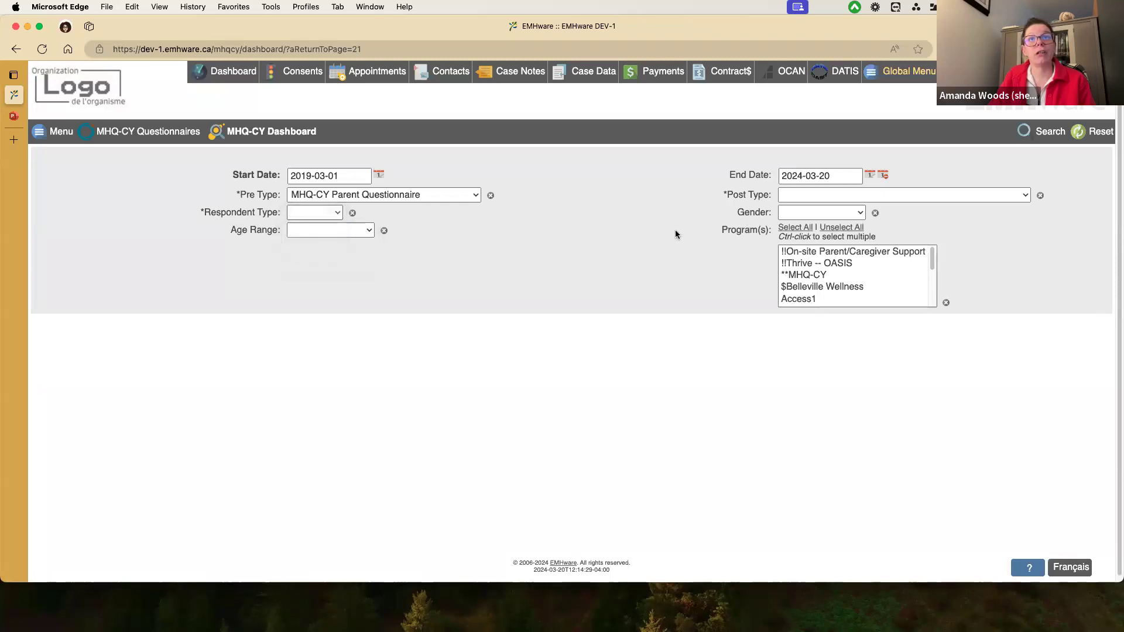
{"action": "left_click", "coordinate": [822, 212]}
{"action": "left_click", "coordinate": [966, 234]}
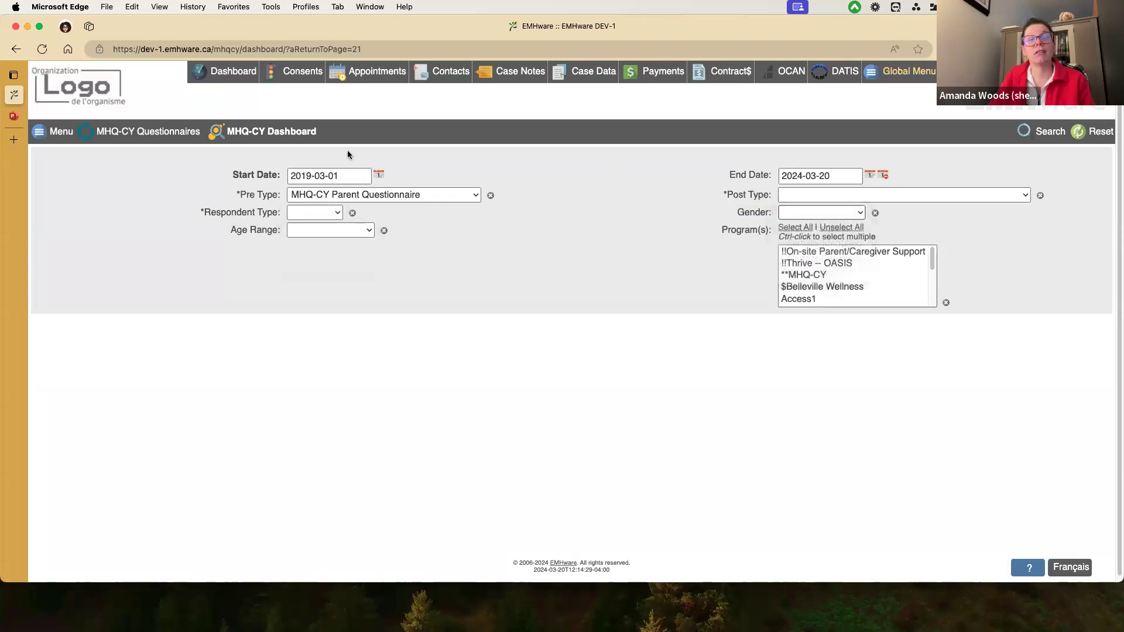
Run the dashboard search and review the 3-client Client List and Average Age chart.
{"action": "left_click", "coordinate": [1037, 134]}
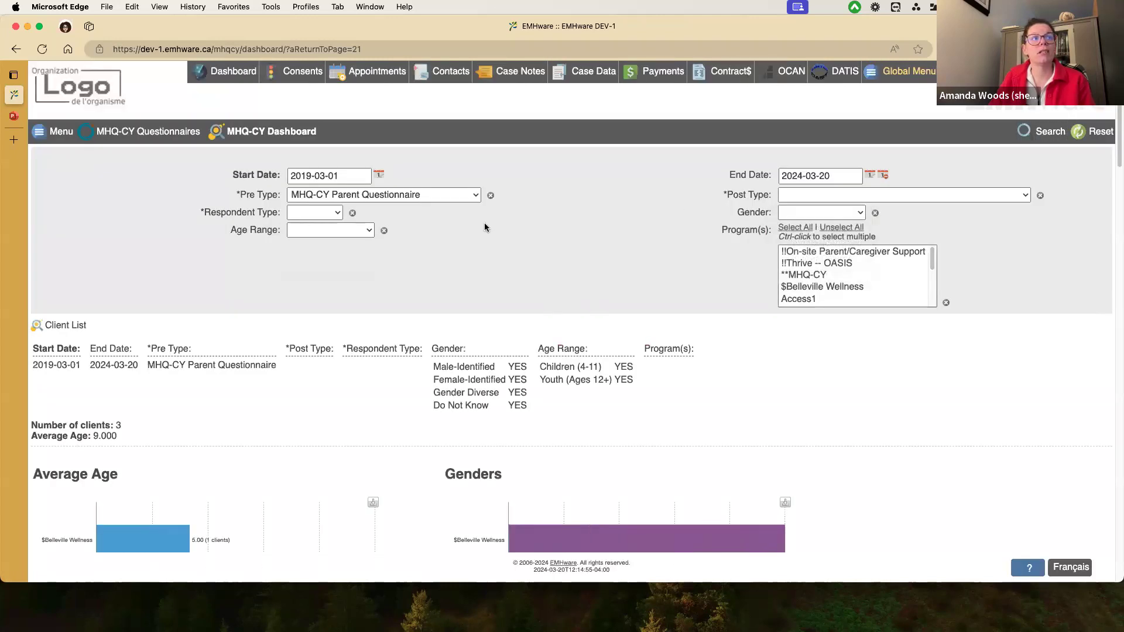
{"action": "scroll", "coordinate": [482, 228], "scroll_direction": "down", "scroll_amount": 3}
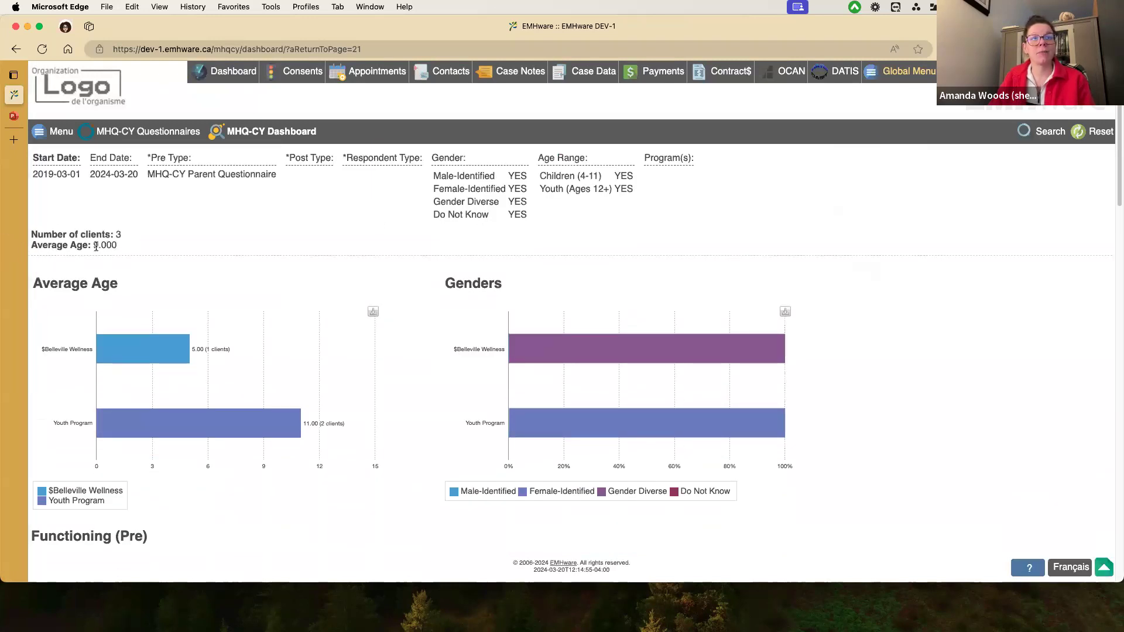
{"action": "scroll", "coordinate": [96, 245], "scroll_direction": "up", "scroll_amount": 3}
{"action": "scroll", "coordinate": [96, 244], "scroll_direction": "down", "scroll_amount": 3}
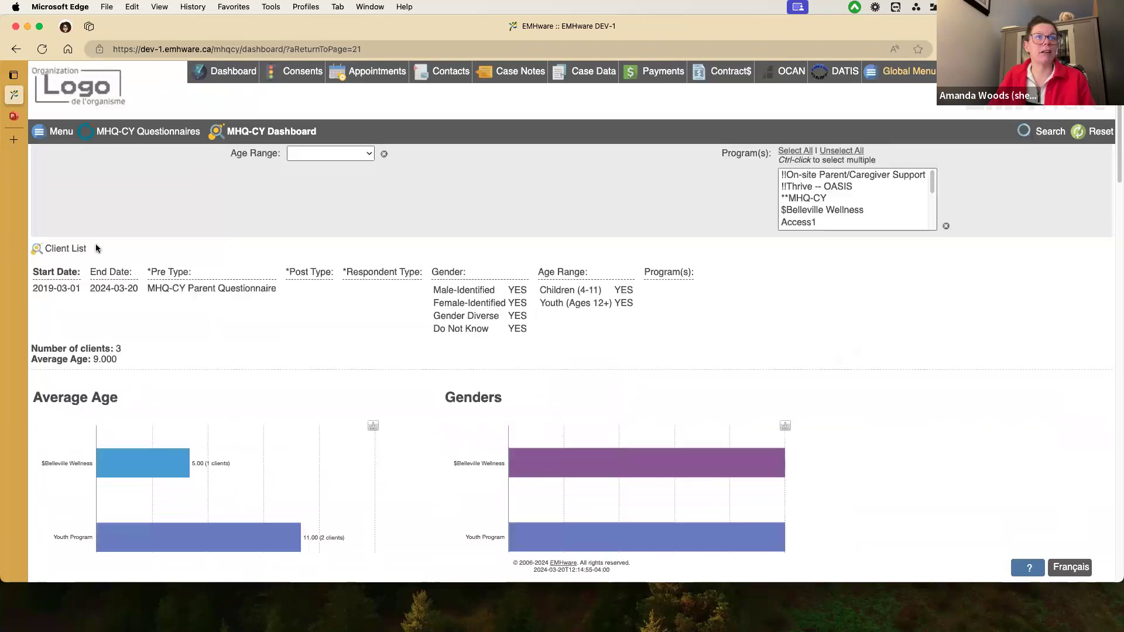
{"action": "scroll", "coordinate": [87, 294], "scroll_direction": "down", "scroll_amount": 1}
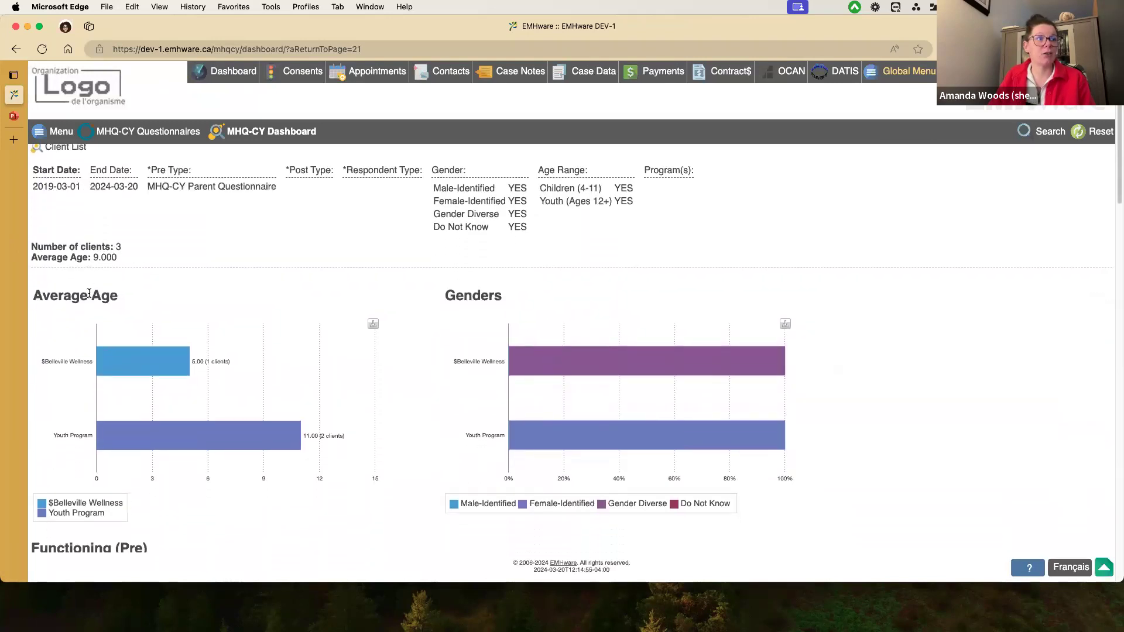
{"action": "mouse_move", "coordinate": [173, 437]}
{"action": "mouse_move", "coordinate": [147, 366]}
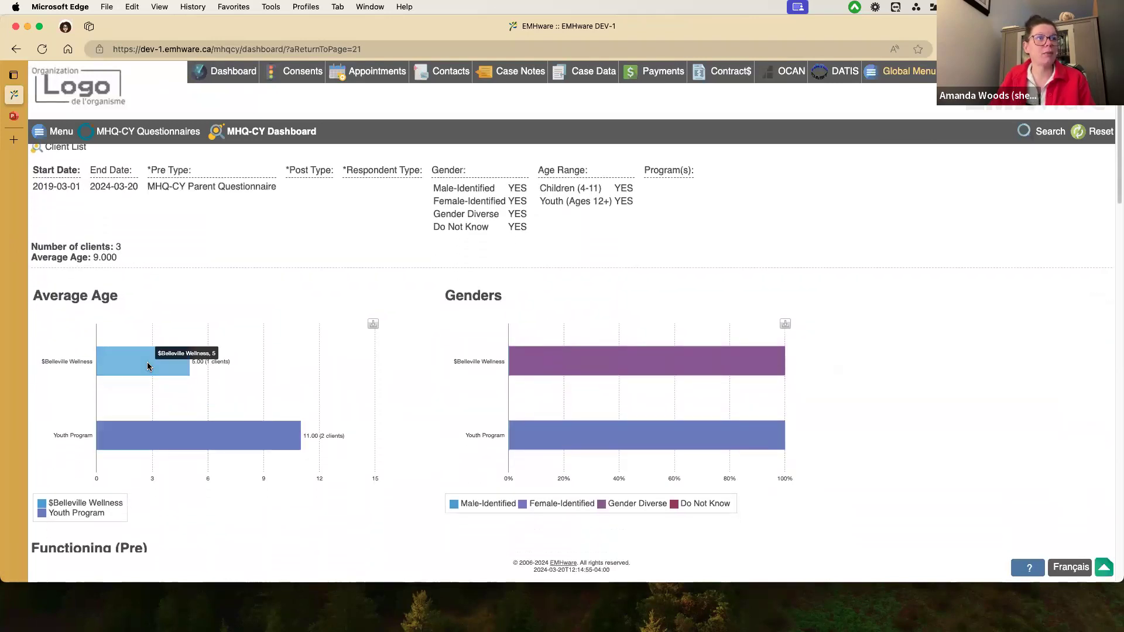
{"action": "mouse_move", "coordinate": [271, 434]}
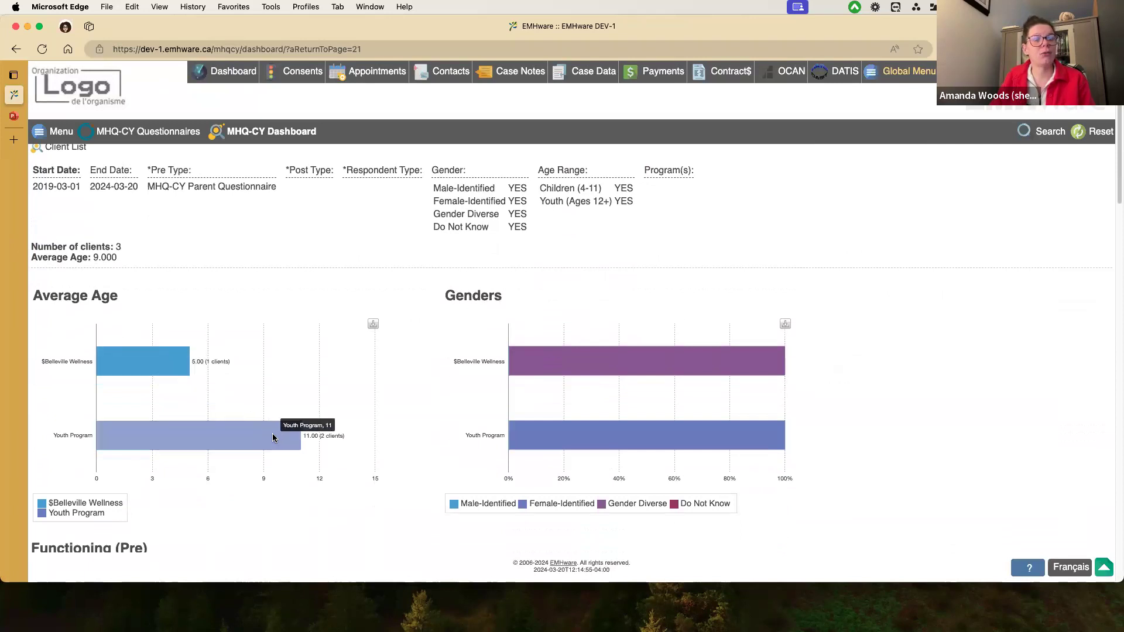
Scroll on through the Genders and Functioning charts, where Conduct averages 66 post.
{"action": "scroll", "coordinate": [271, 438], "scroll_direction": "down", "scroll_amount": 1}
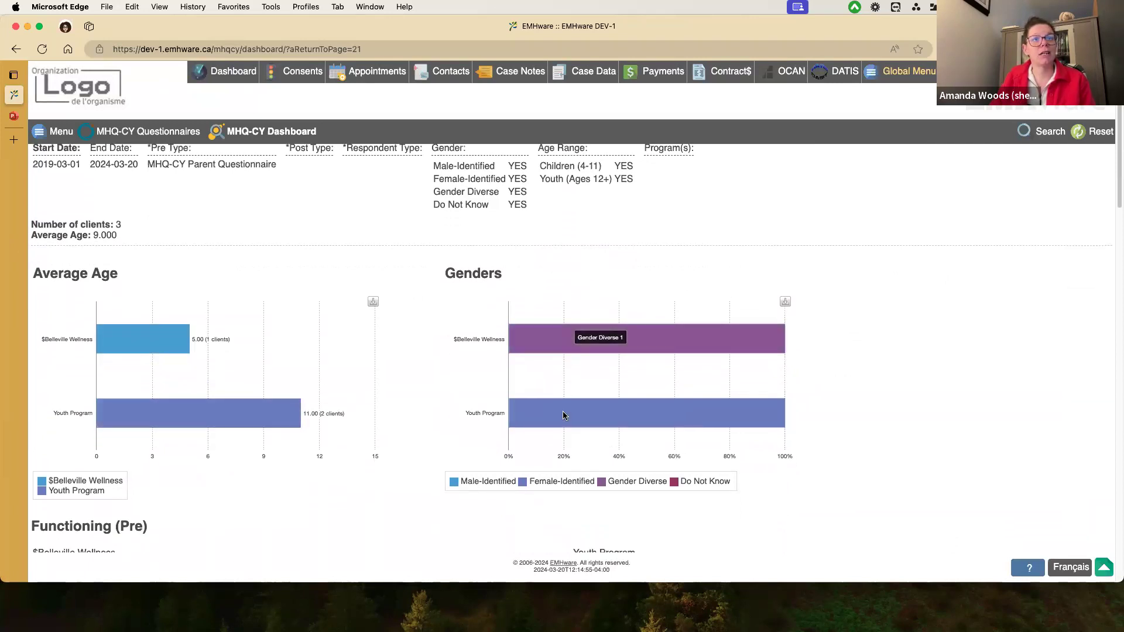
{"action": "mouse_move", "coordinate": [563, 416]}
{"action": "scroll", "coordinate": [563, 416], "scroll_direction": "down", "scroll_amount": 4}
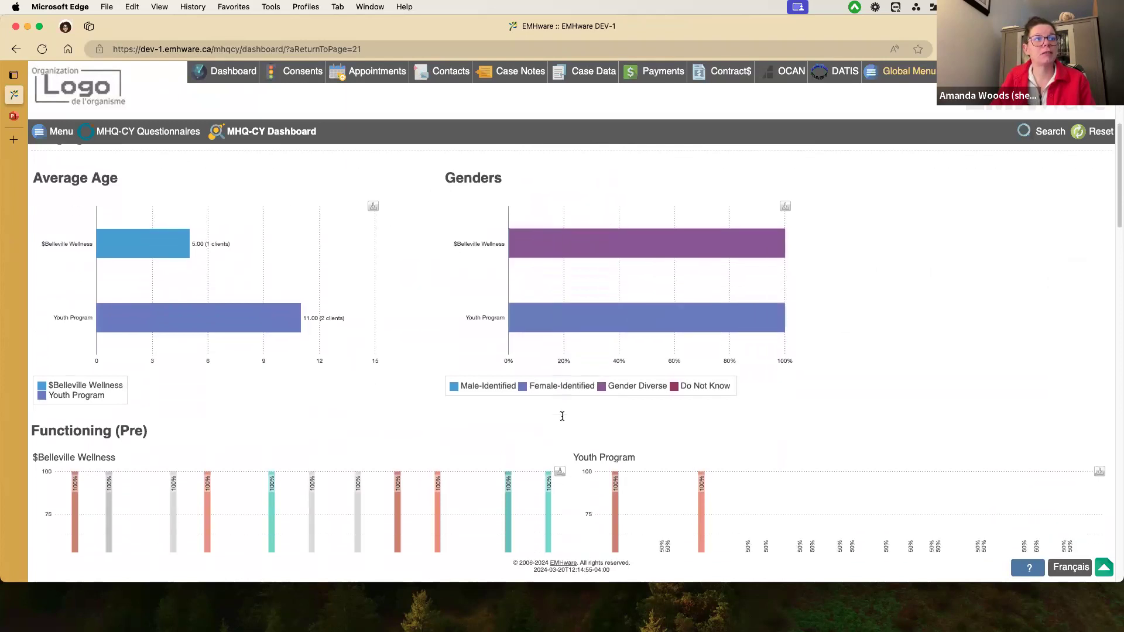
{"action": "scroll", "coordinate": [562, 416], "scroll_direction": "down", "scroll_amount": 8}
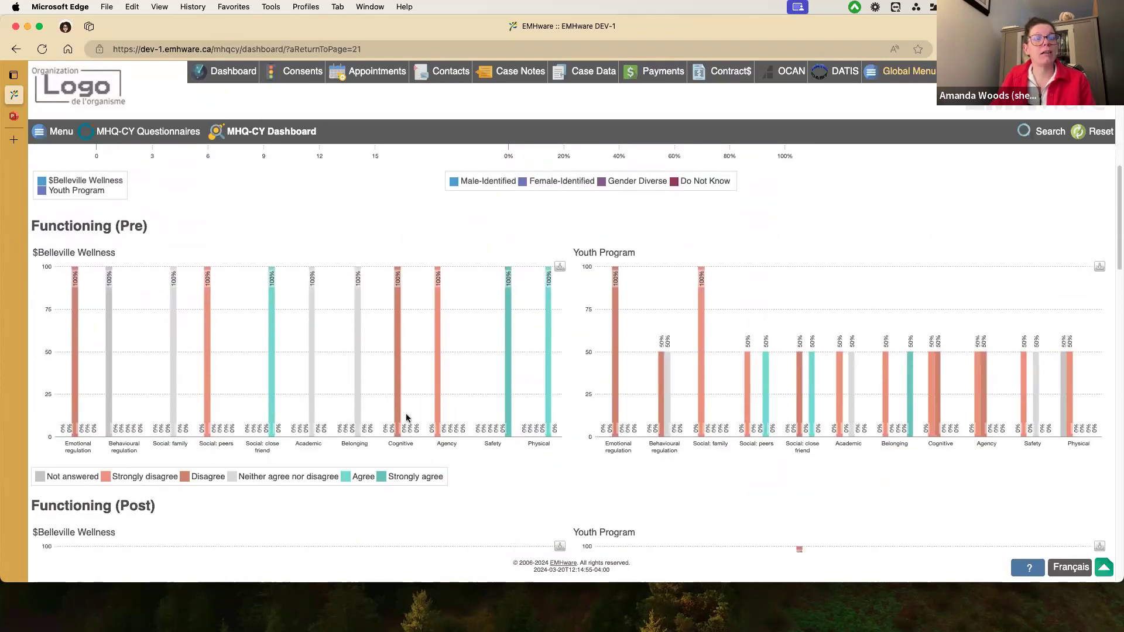
{"action": "scroll", "coordinate": [408, 418], "scroll_direction": "down", "scroll_amount": 1}
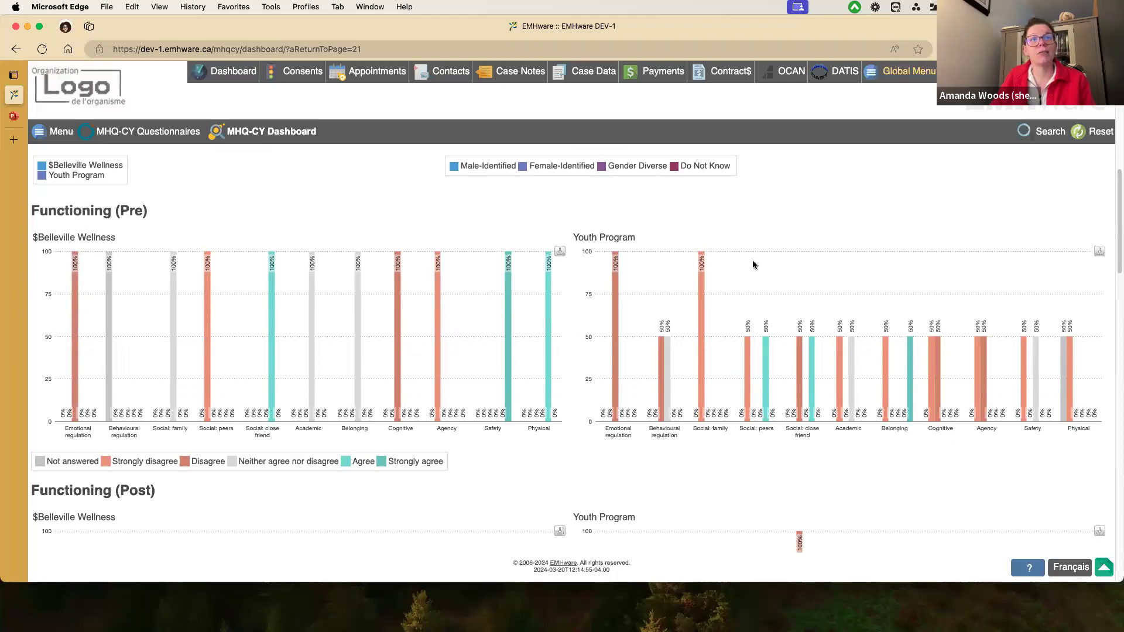
{"action": "scroll", "coordinate": [306, 370], "scroll_direction": "down", "scroll_amount": 3}
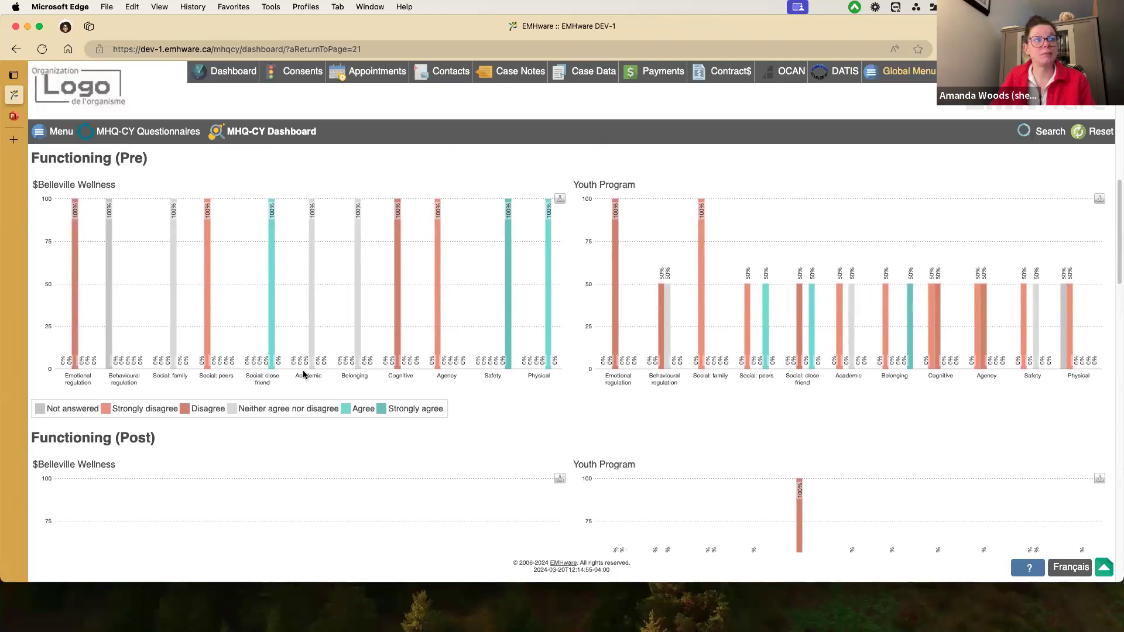
{"action": "scroll", "coordinate": [303, 375], "scroll_direction": "down", "scroll_amount": 10}
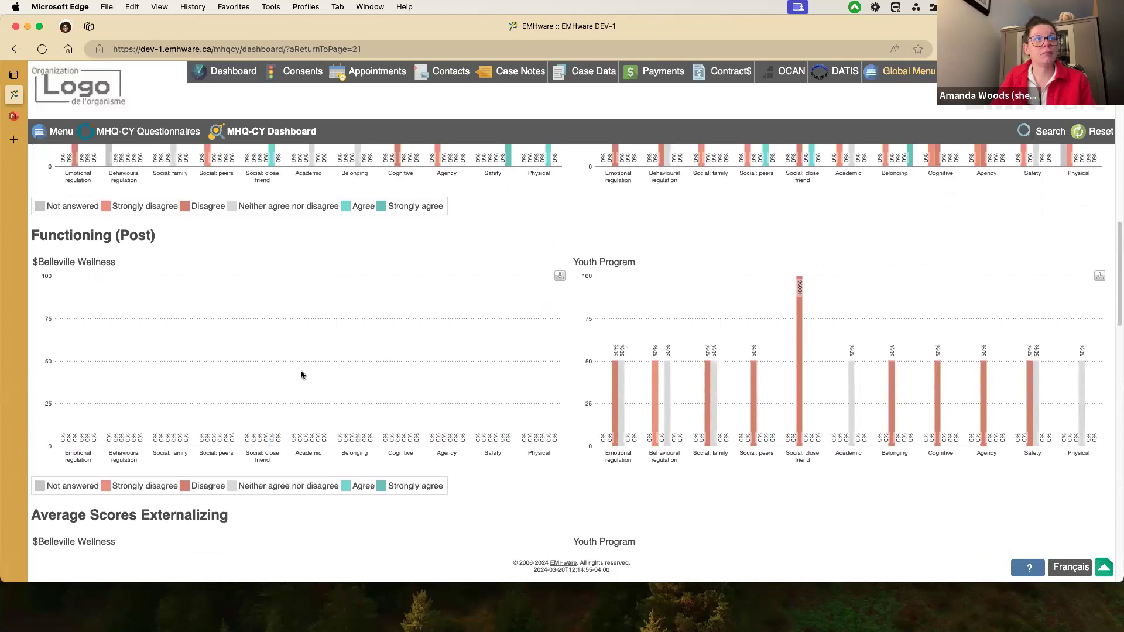
{"action": "scroll", "coordinate": [169, 320], "scroll_direction": "down", "scroll_amount": 12}
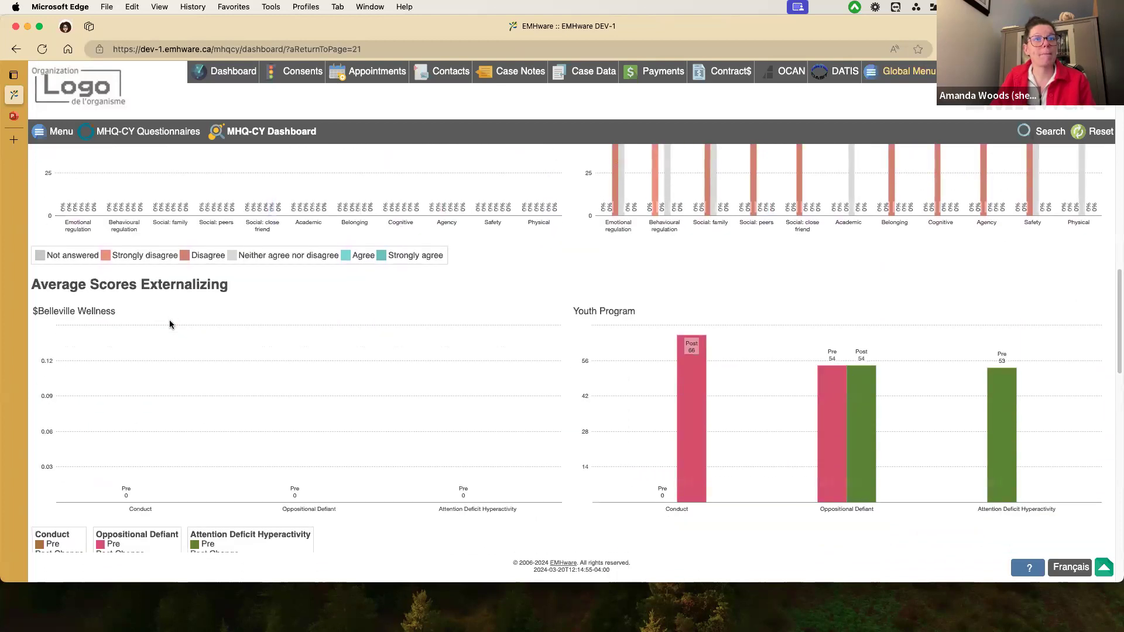
{"action": "scroll", "coordinate": [170, 324], "scroll_direction": "down", "scroll_amount": 1}
{"action": "scroll", "coordinate": [97, 285], "scroll_direction": "down", "scroll_amount": 1}
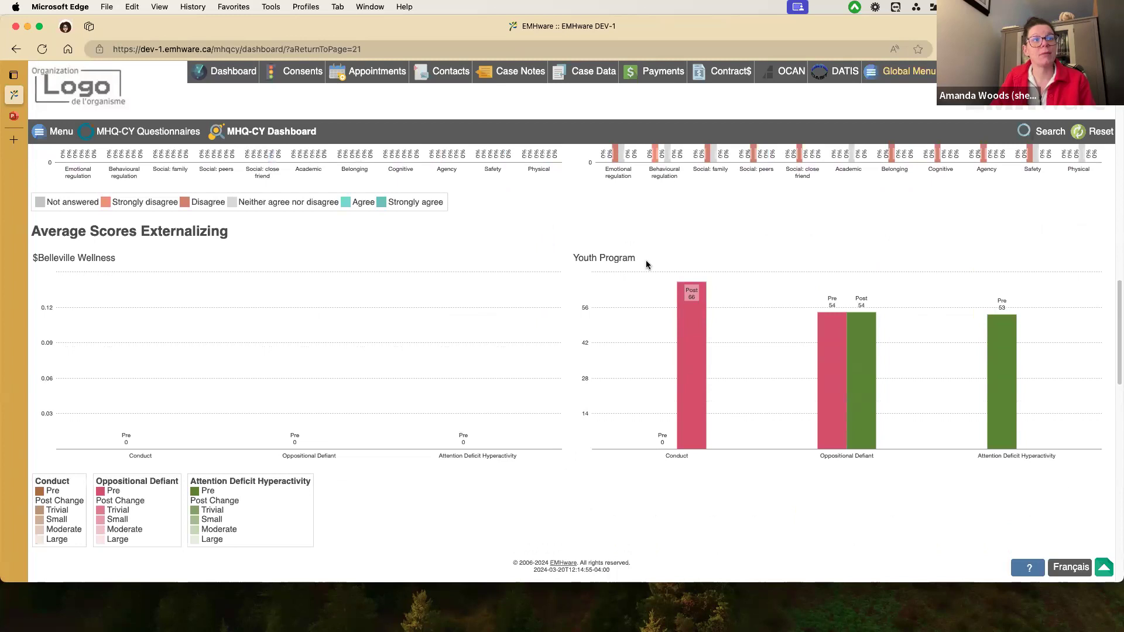
{"action": "scroll", "coordinate": [646, 265], "scroll_direction": "down", "scroll_amount": 4}
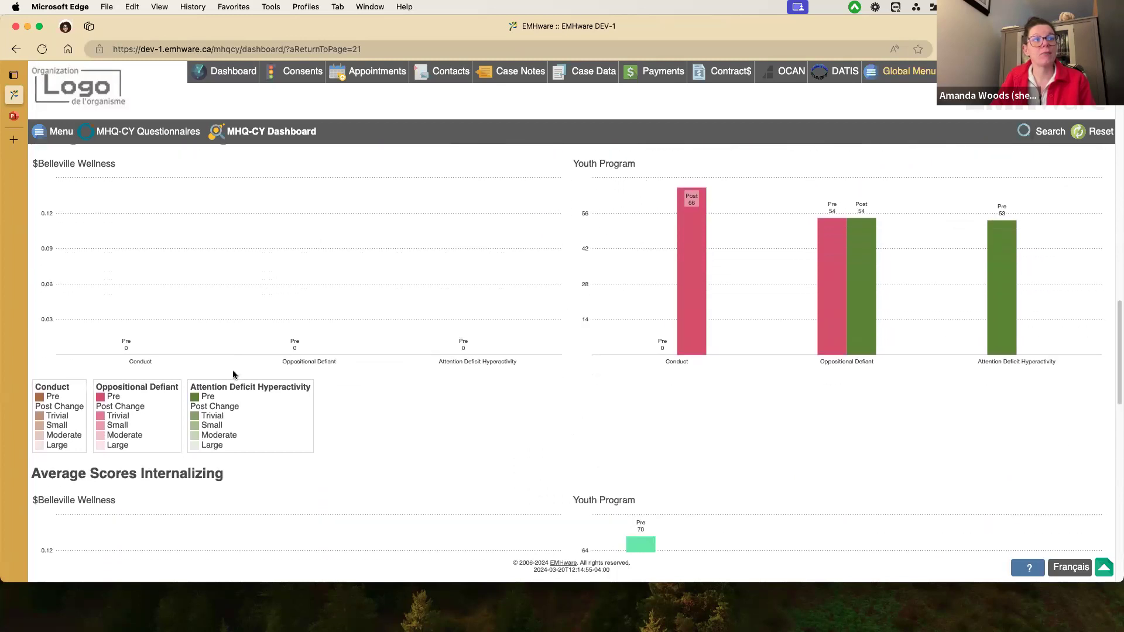
{"action": "scroll", "coordinate": [223, 375], "scroll_direction": "down", "scroll_amount": 4}
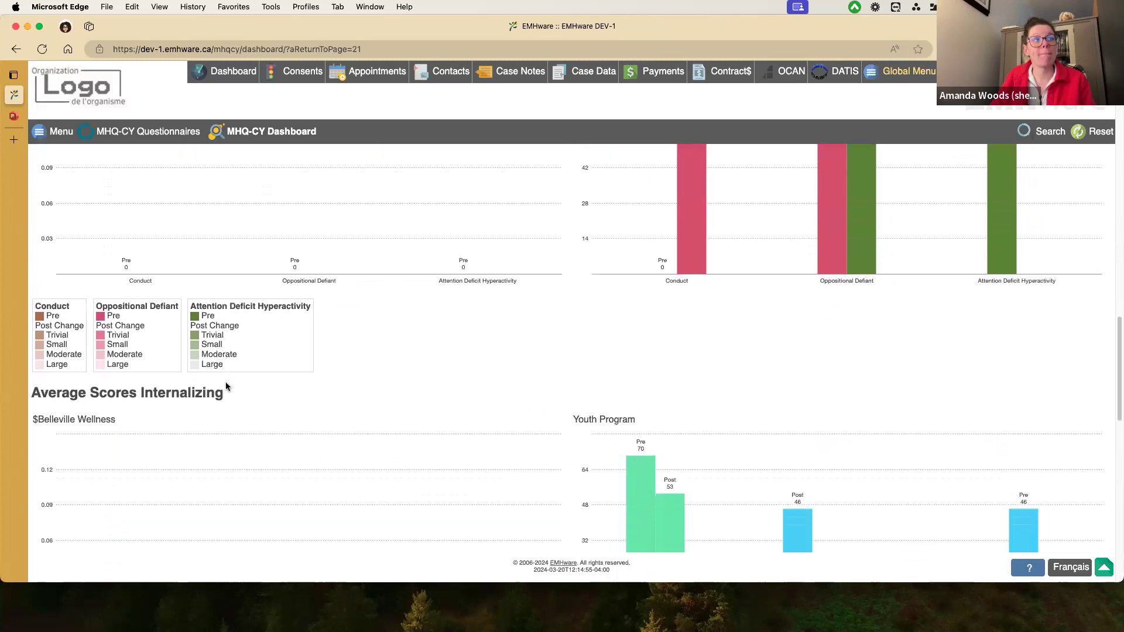
{"action": "scroll", "coordinate": [223, 387], "scroll_direction": "up", "scroll_amount": 4}
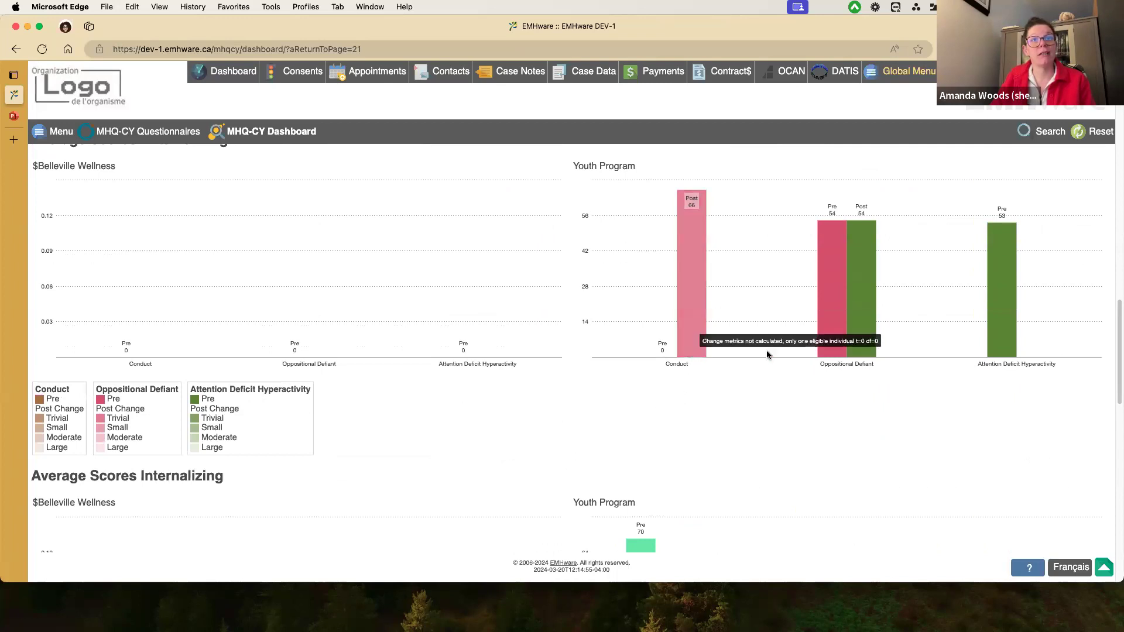
{"action": "mouse_move", "coordinate": [831, 353]}
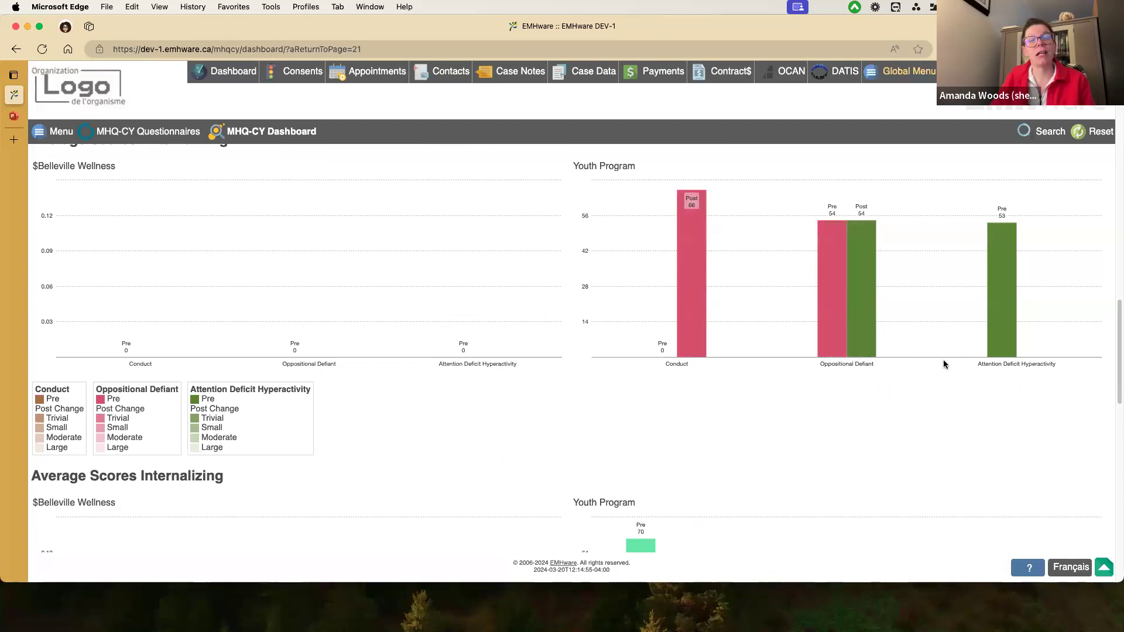
{"action": "mouse_move", "coordinate": [856, 321]}
{"action": "scroll", "coordinate": [856, 321], "scroll_direction": "down", "scroll_amount": 5}
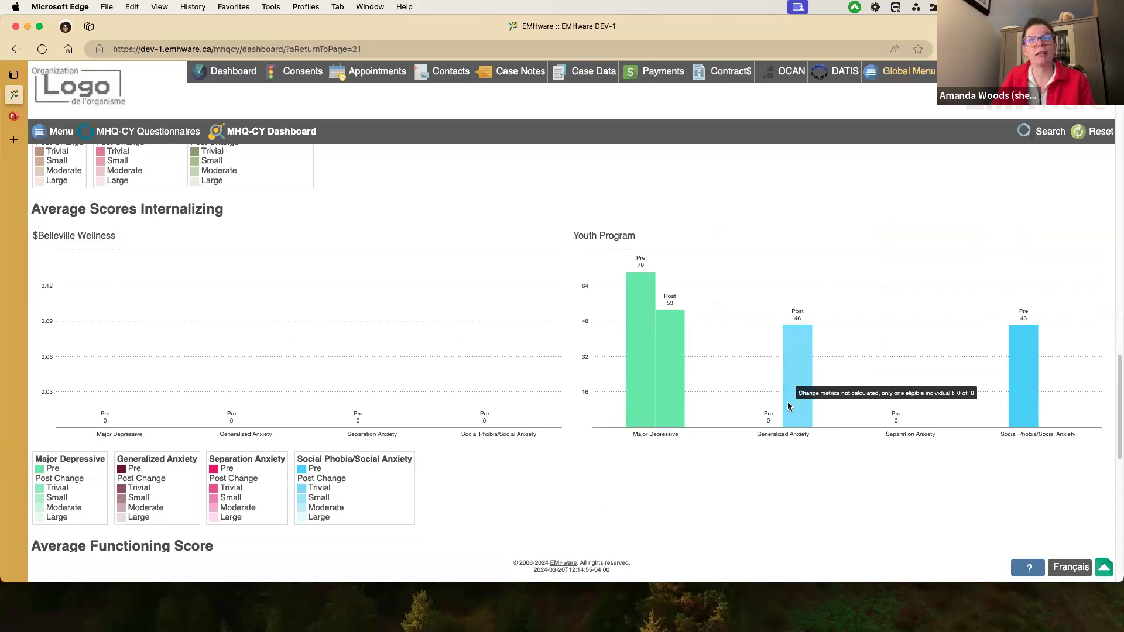
{"action": "scroll", "coordinate": [787, 405], "scroll_direction": "down", "scroll_amount": 1}
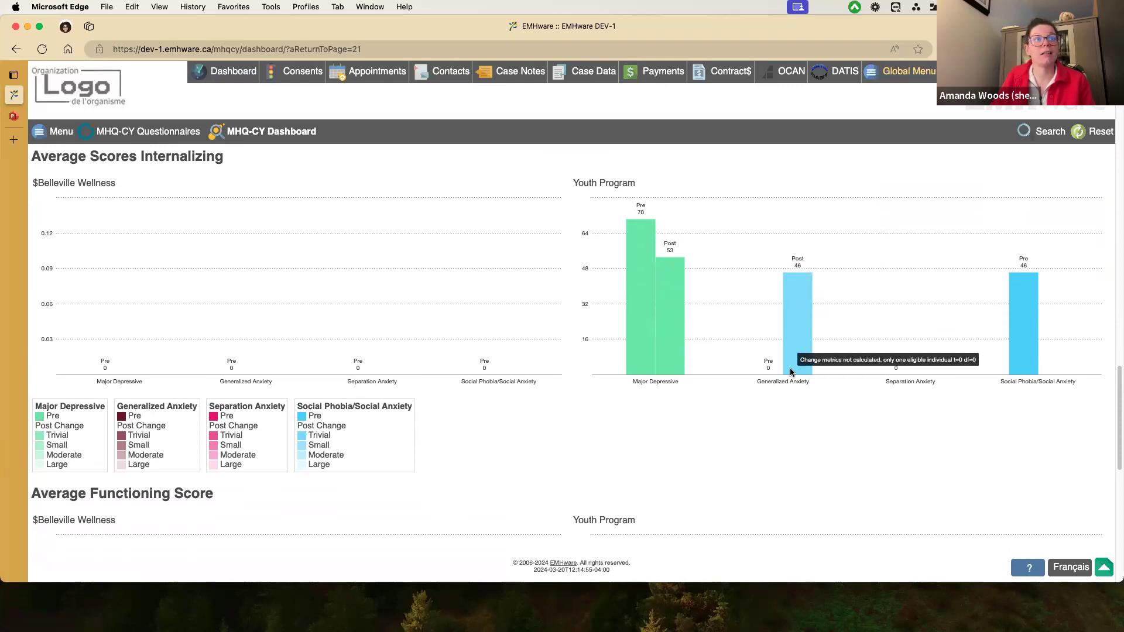
{"action": "scroll", "coordinate": [790, 369], "scroll_direction": "down", "scroll_amount": 3}
{"action": "scroll", "coordinate": [790, 372], "scroll_direction": "down", "scroll_amount": 15}
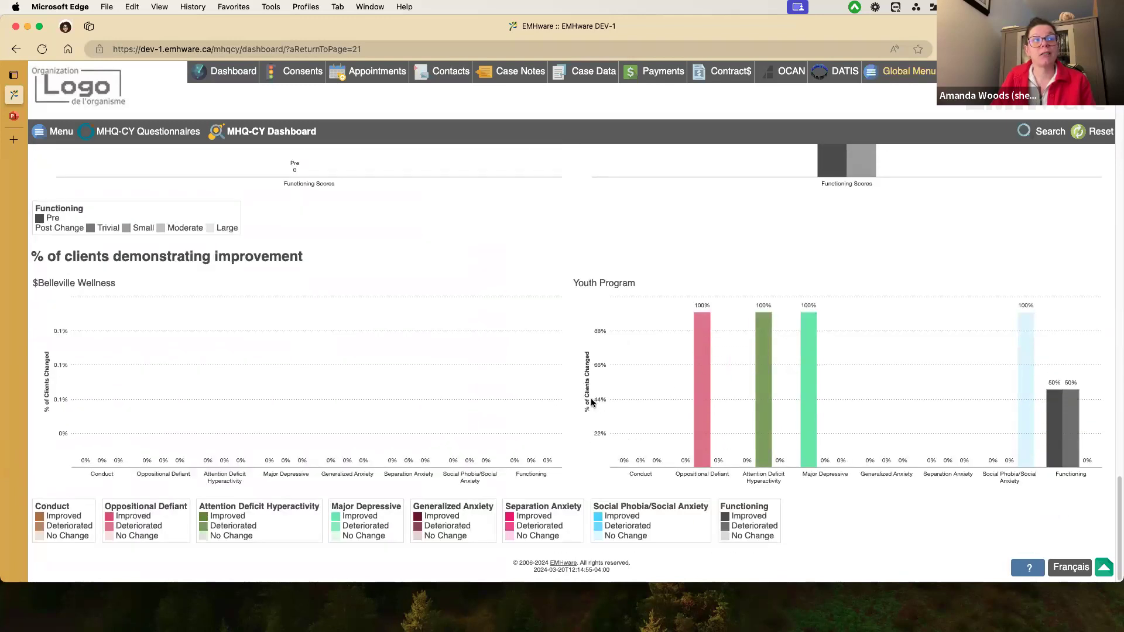
{"action": "scroll", "coordinate": [585, 392], "scroll_direction": "up", "scroll_amount": 20}
{"action": "scroll", "coordinate": [586, 397], "scroll_direction": "up", "scroll_amount": 20}
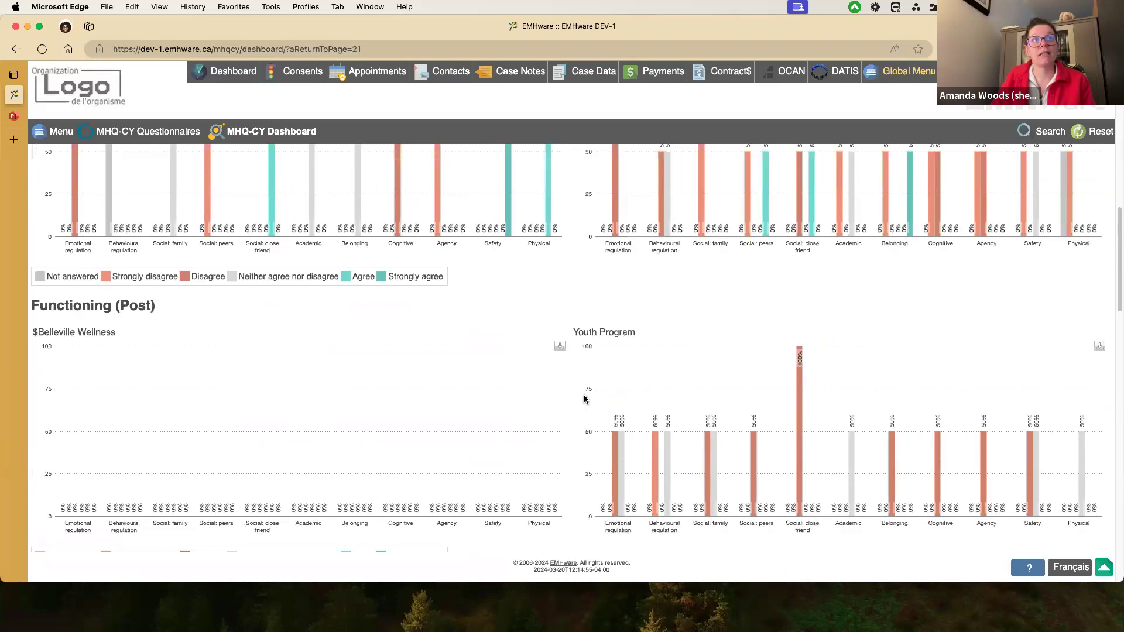
Scroll back up the MHQ-CY Dashboard to its 2019-03-01 to 2024-03-20 Parent Questionnaire filters.
{"action": "scroll", "coordinate": [582, 399], "scroll_direction": "up", "scroll_amount": 2}
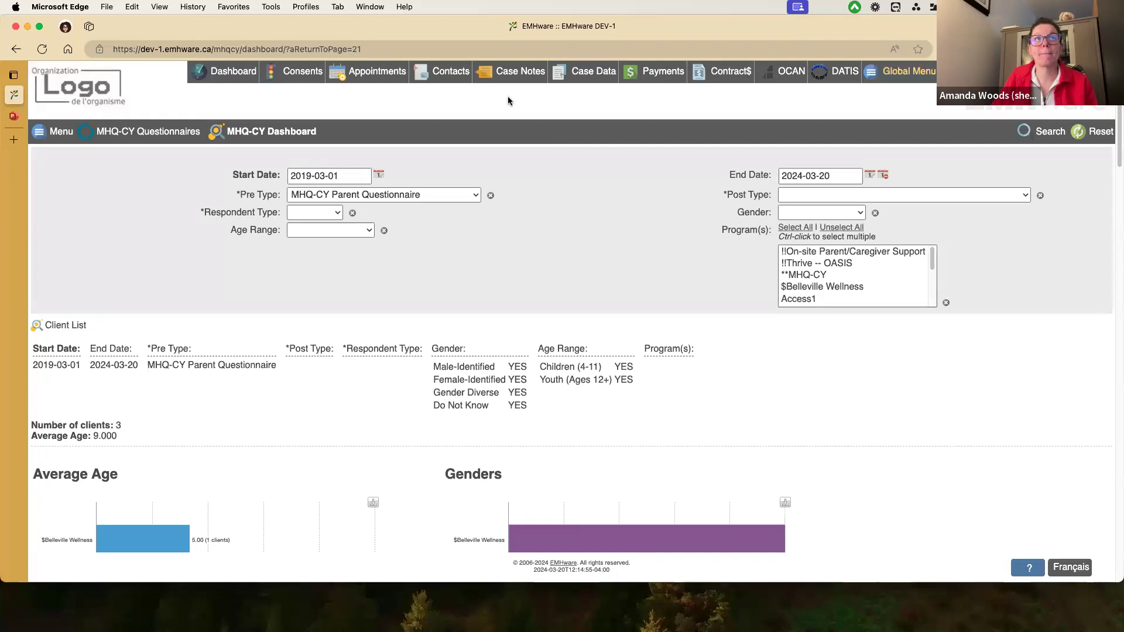
Go back from the dashboard and reach MHQ-CY Reports through the EMHware Report Suite breadcrumb.
{"action": "key", "text": "super+bracketleft"}
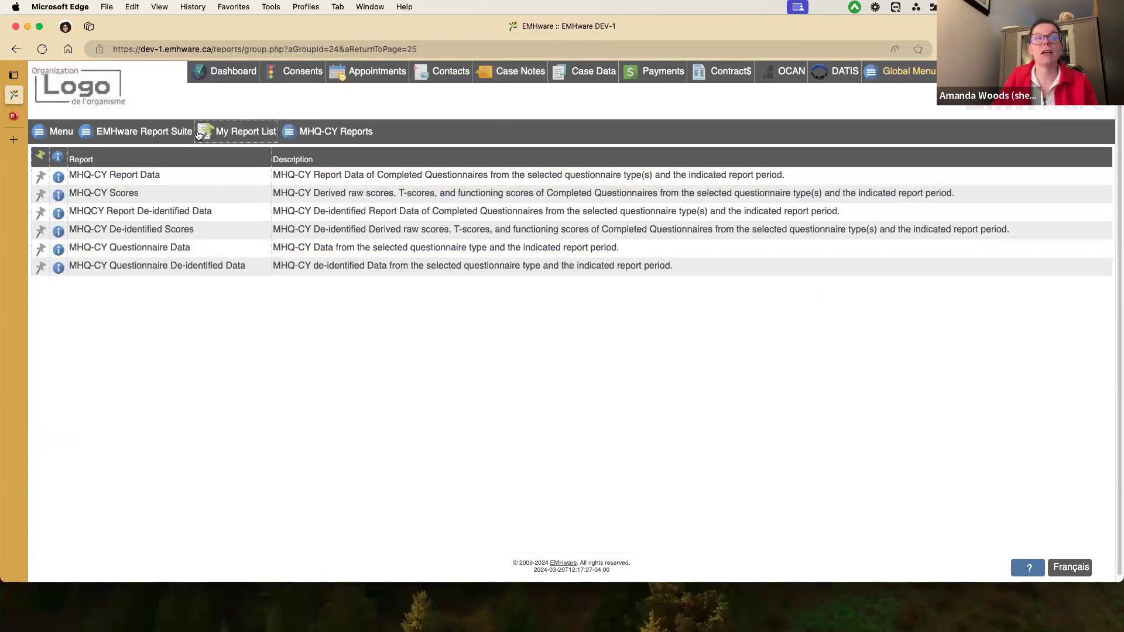
{"action": "left_click", "coordinate": [140, 131]}
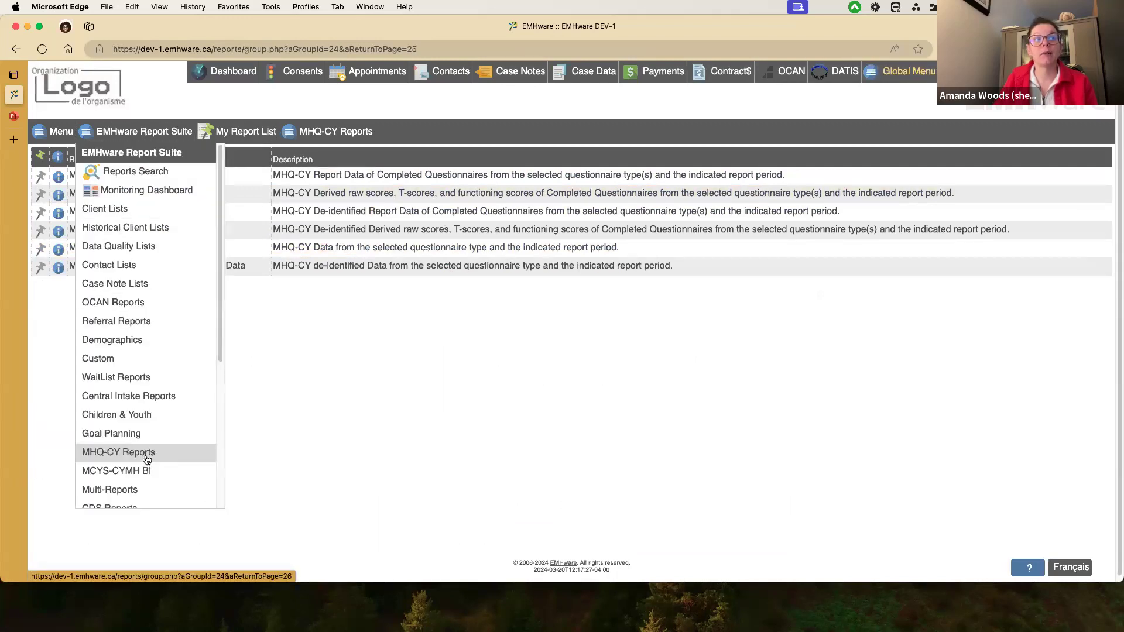
{"action": "left_click", "coordinate": [145, 456]}
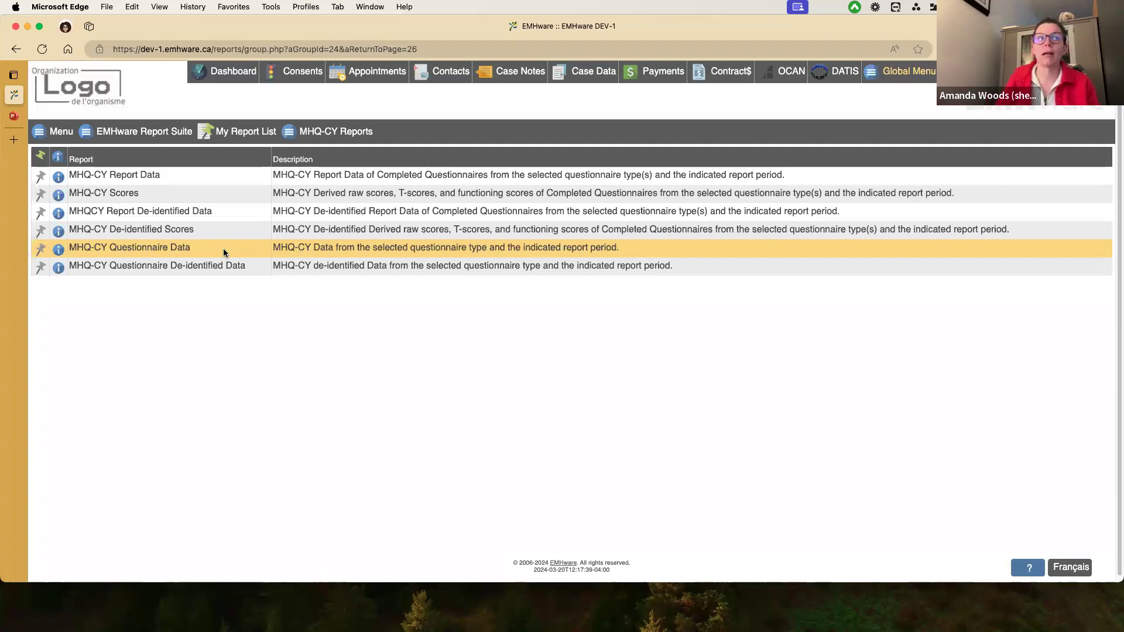
Run MHQ-CY Scores for MHQ-CY Youth Questionnaire from 2021-03-01 and review the CD, ODD and ADHD scores.
{"action": "left_click", "coordinate": [144, 192]}
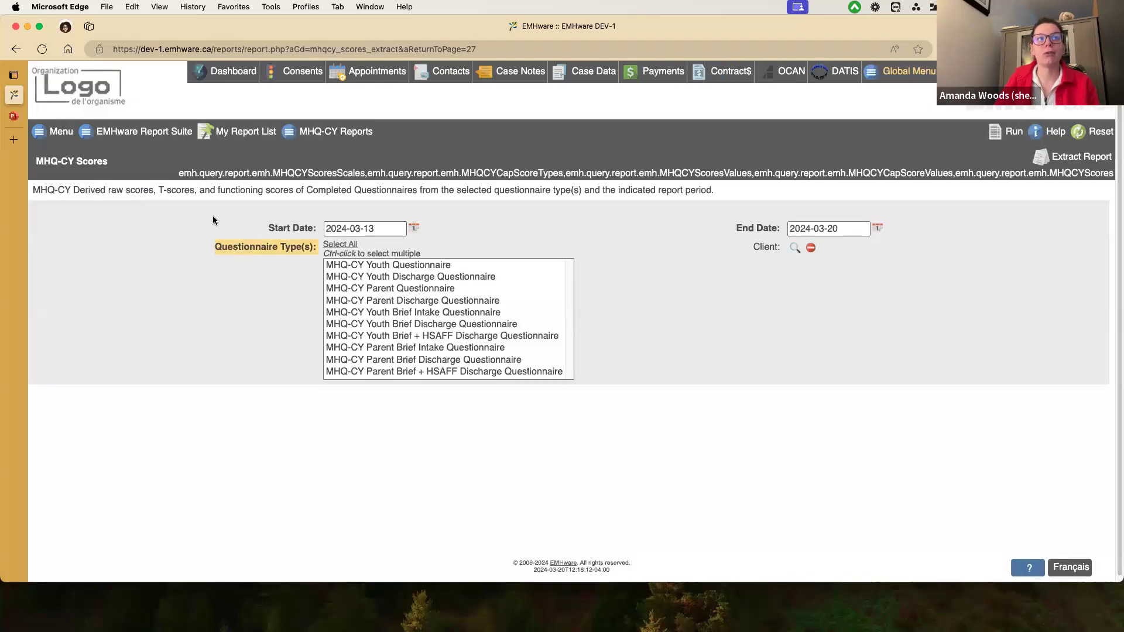
{"action": "left_click", "coordinate": [380, 229]}
{"action": "left_click", "coordinate": [416, 251]}
{"action": "left_click", "coordinate": [429, 206]}
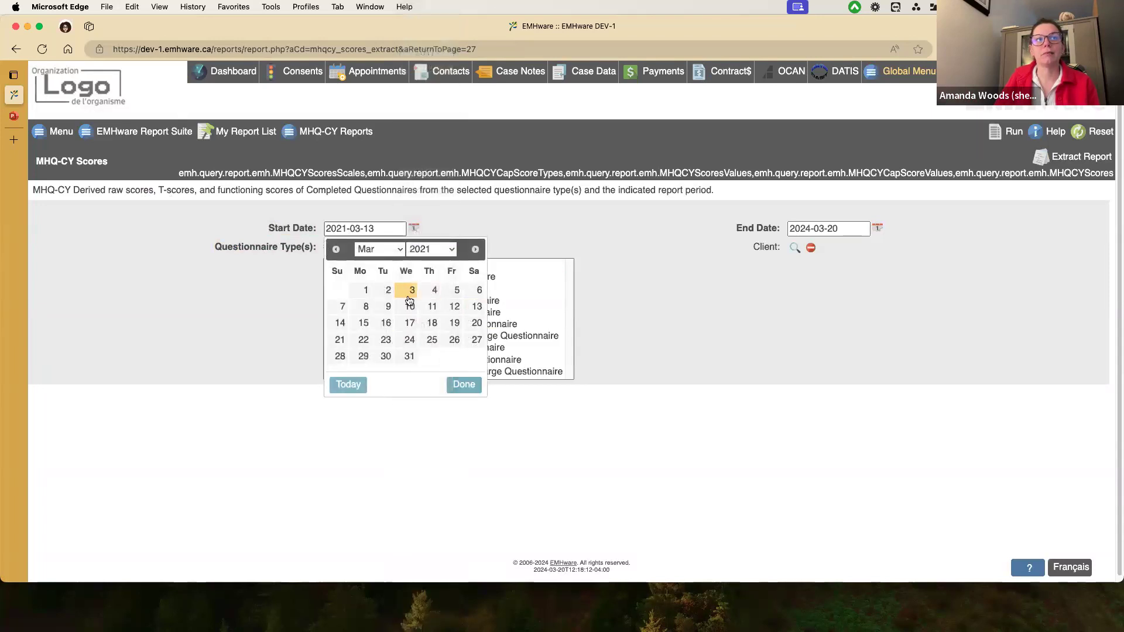
{"action": "left_click", "coordinate": [365, 290]}
{"action": "left_click", "coordinate": [351, 265]}
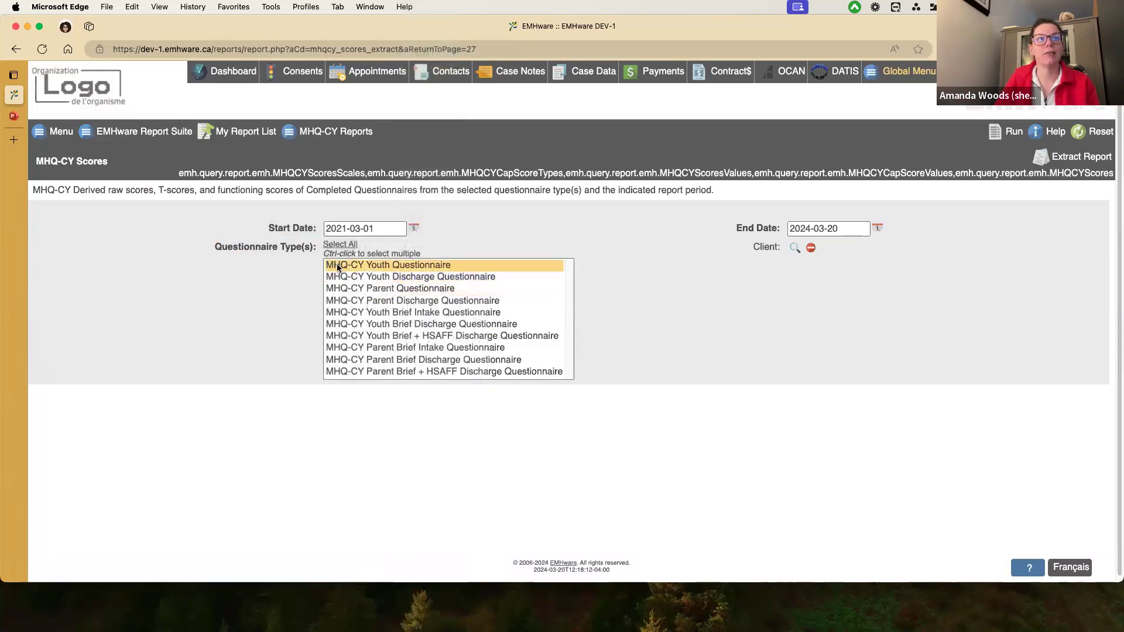
{"action": "left_click", "coordinate": [1010, 132]}
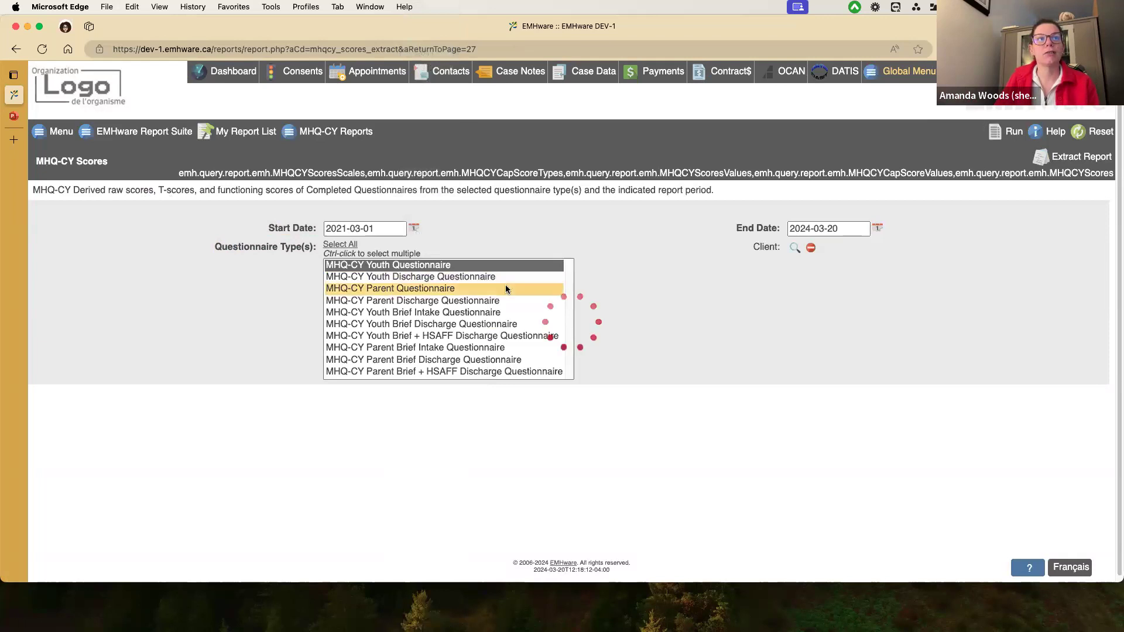
{"action": "scroll", "coordinate": [578, 341], "scroll_direction": "down", "scroll_amount": 5}
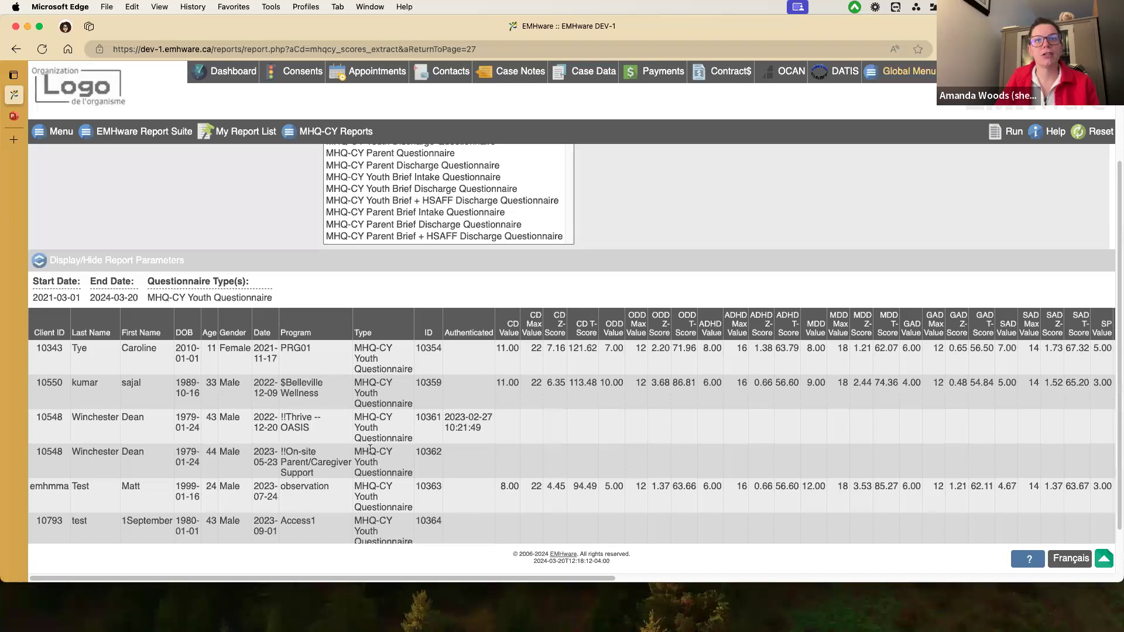
{"action": "scroll", "coordinate": [745, 351], "scroll_direction": "up", "scroll_amount": 4}
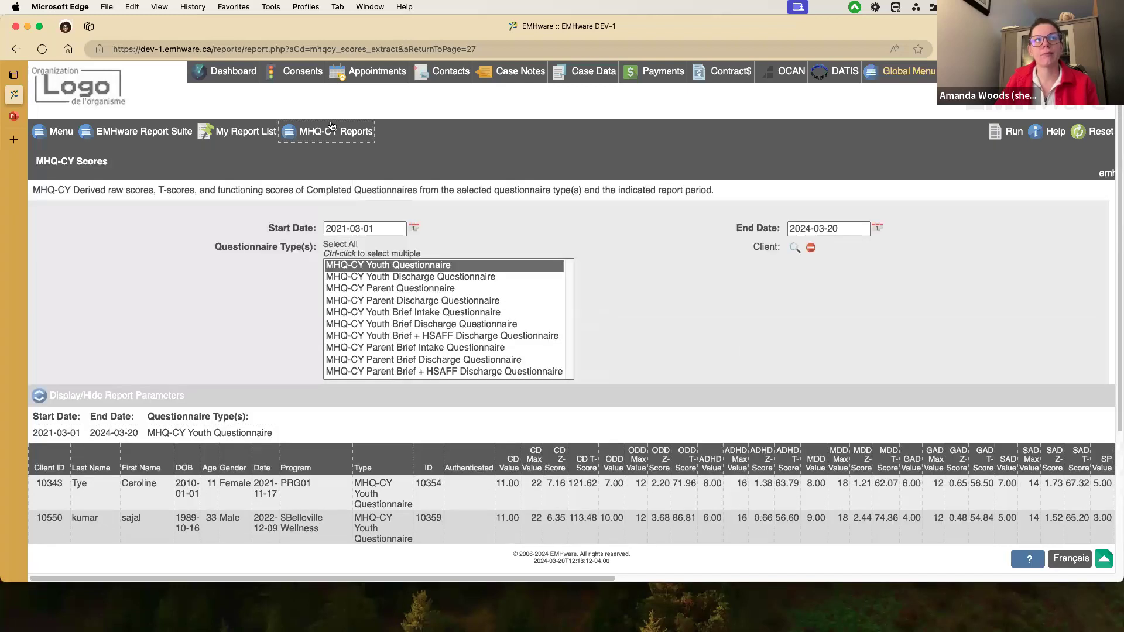
Run MHQ-CY Questionnaire Data for the Youth Questionnaire and scroll through the 7 clients' answers.
{"action": "left_click", "coordinate": [327, 131]}
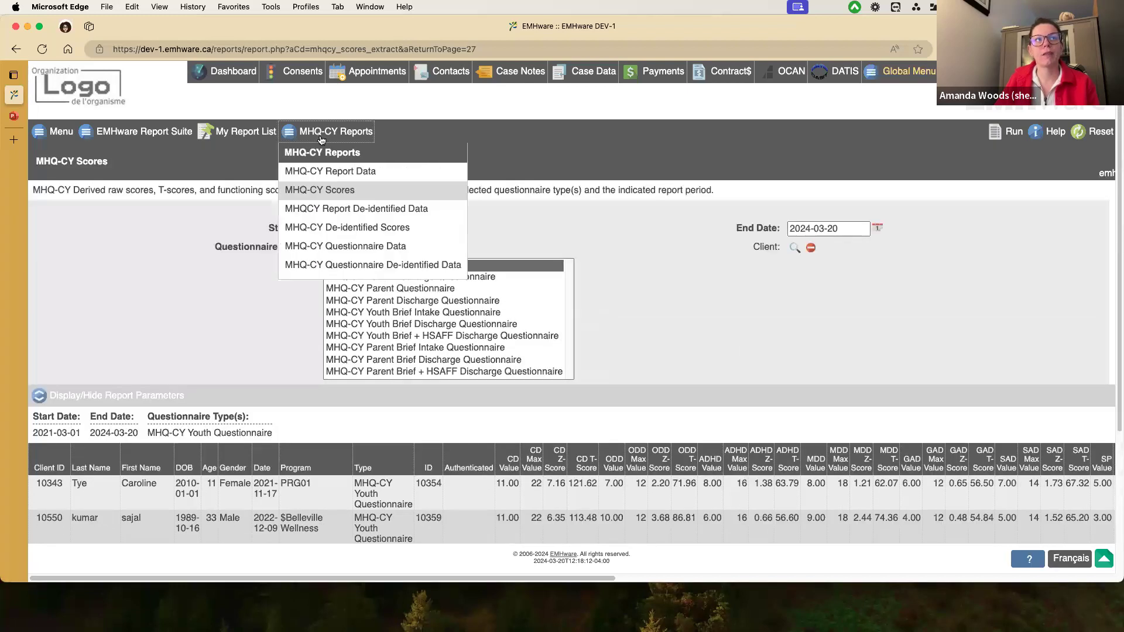
{"action": "left_click", "coordinate": [316, 252]}
{"action": "left_click", "coordinate": [310, 248]}
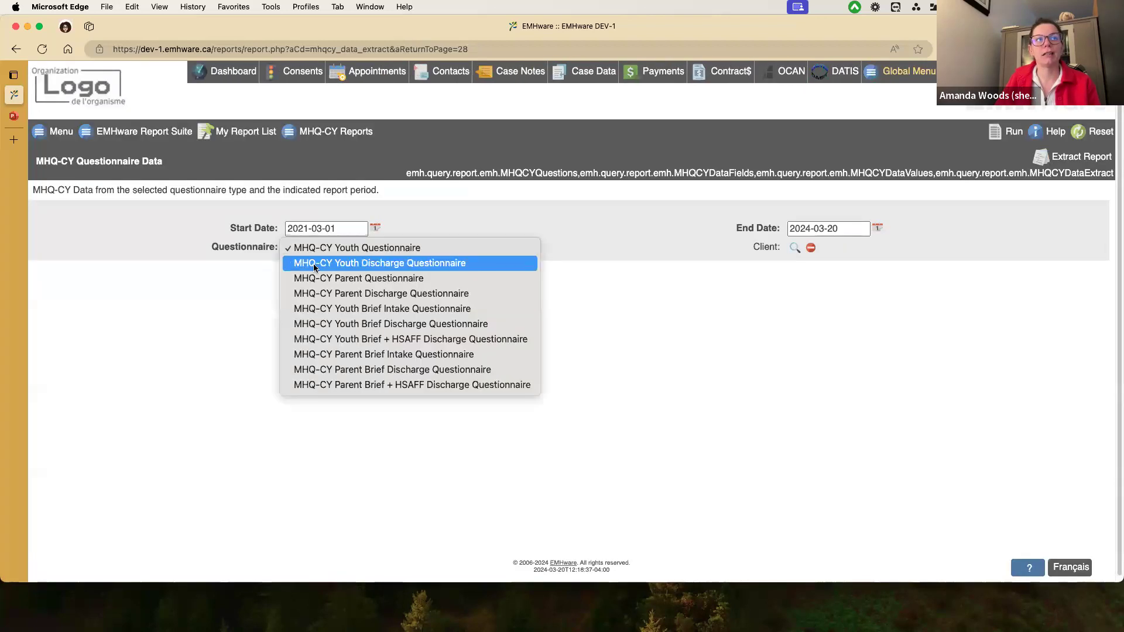
{"action": "left_click", "coordinate": [318, 249]}
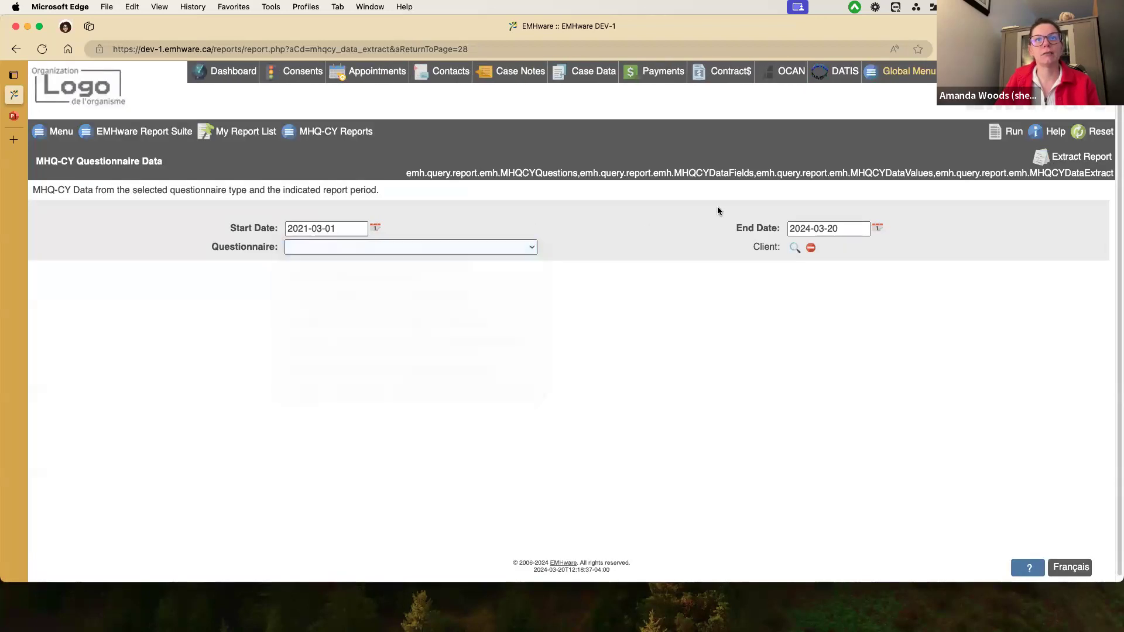
{"action": "left_click", "coordinate": [1003, 143]}
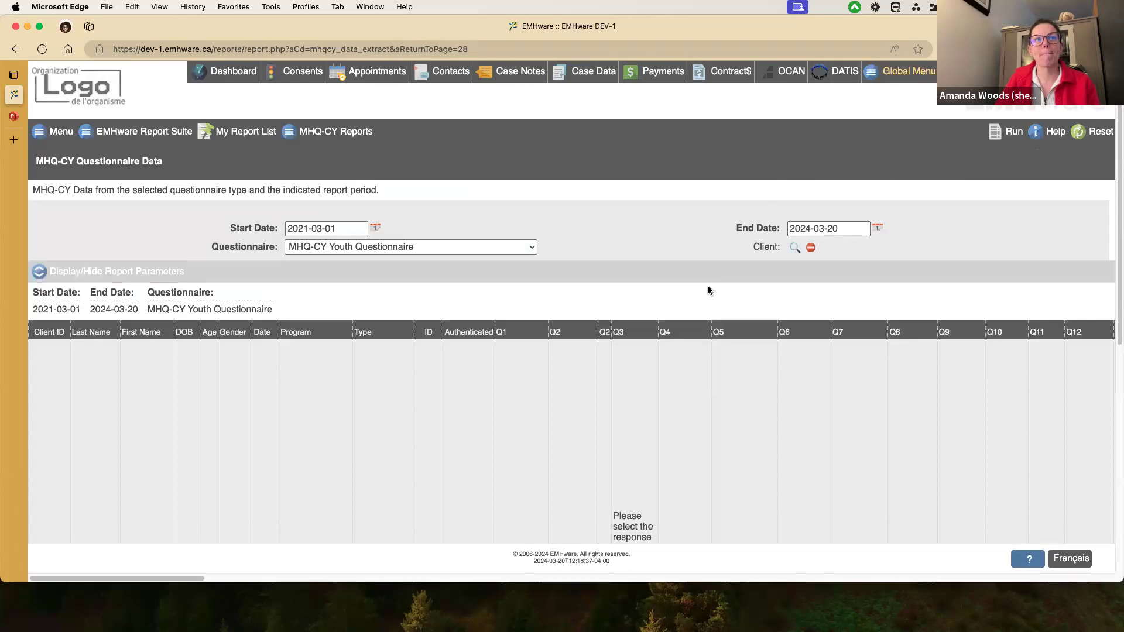
{"action": "scroll", "coordinate": [703, 287], "scroll_direction": "down", "scroll_amount": 5}
{"action": "scroll", "coordinate": [700, 289], "scroll_direction": "down", "scroll_amount": 3}
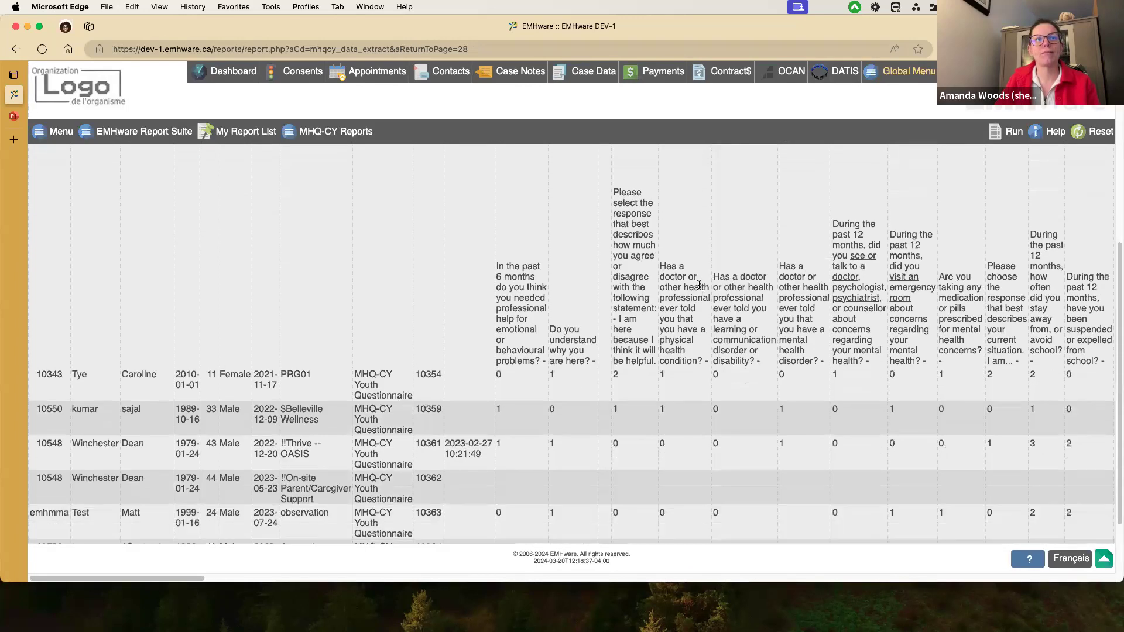
{"action": "scroll", "coordinate": [275, 308], "scroll_direction": "down", "scroll_amount": 2}
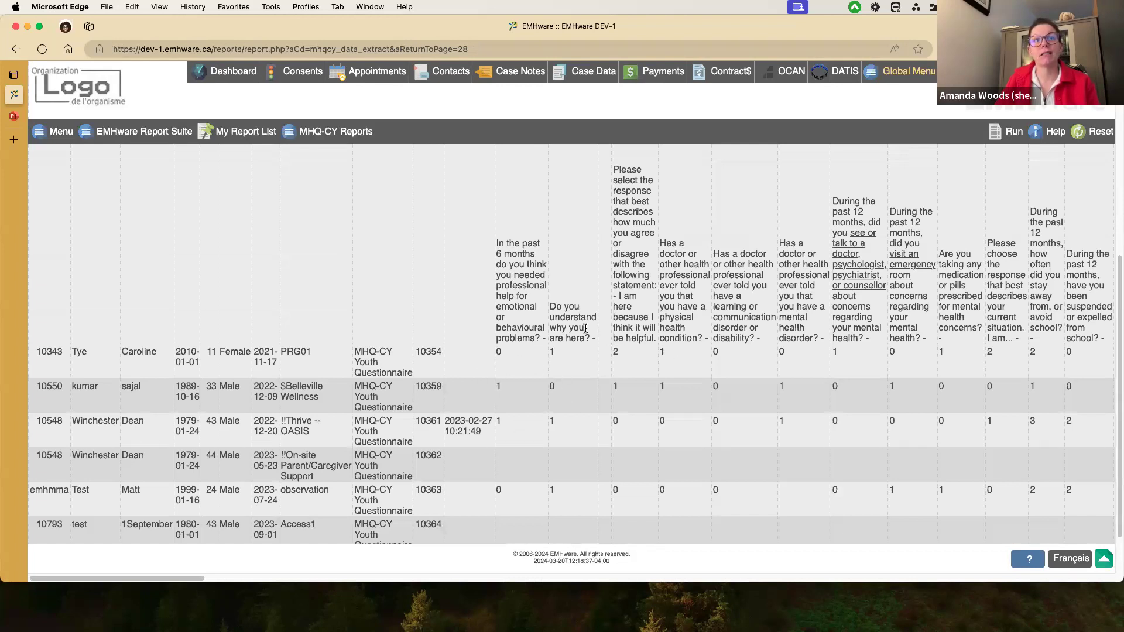
{"action": "scroll", "coordinate": [574, 335], "scroll_direction": "down", "scroll_amount": 2}
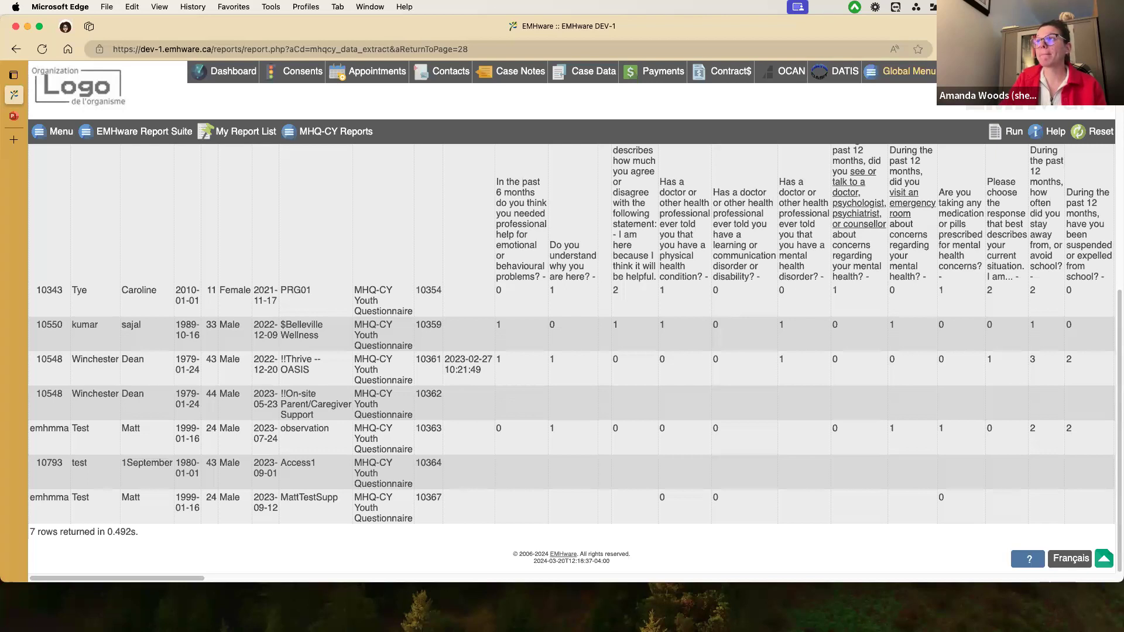
Return to the 2024 Webinar Intro Deck and show slide 3, 'Future Webinars'.
{"action": "scroll", "coordinate": [541, 384], "scroll_direction": "up", "scroll_amount": 2}
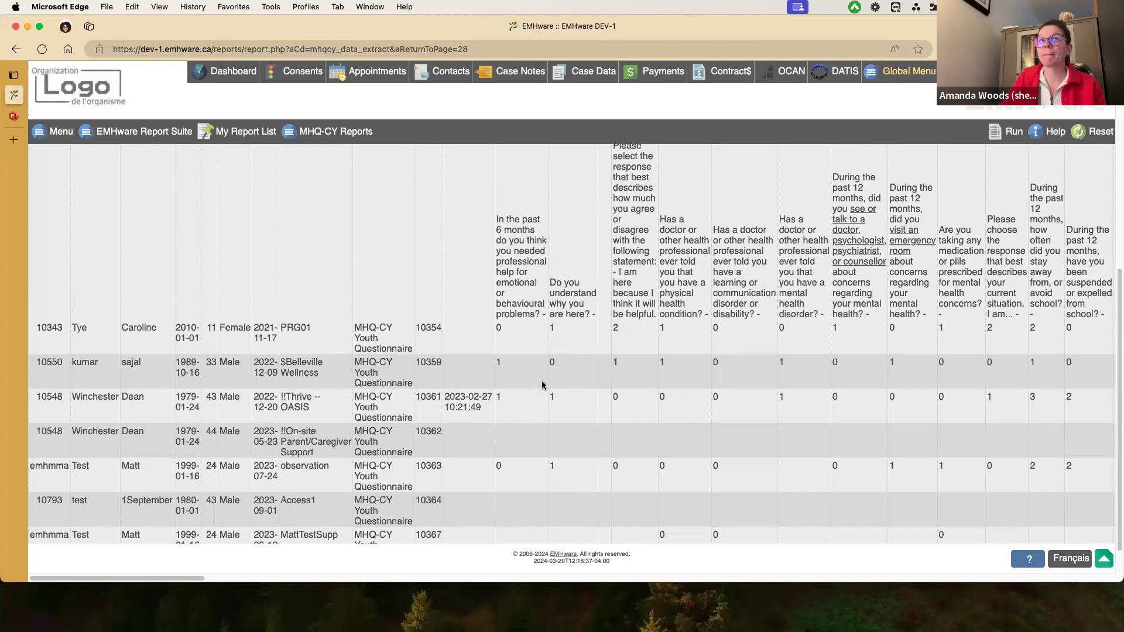
{"action": "scroll", "coordinate": [542, 166], "scroll_direction": "up", "scroll_amount": 10}
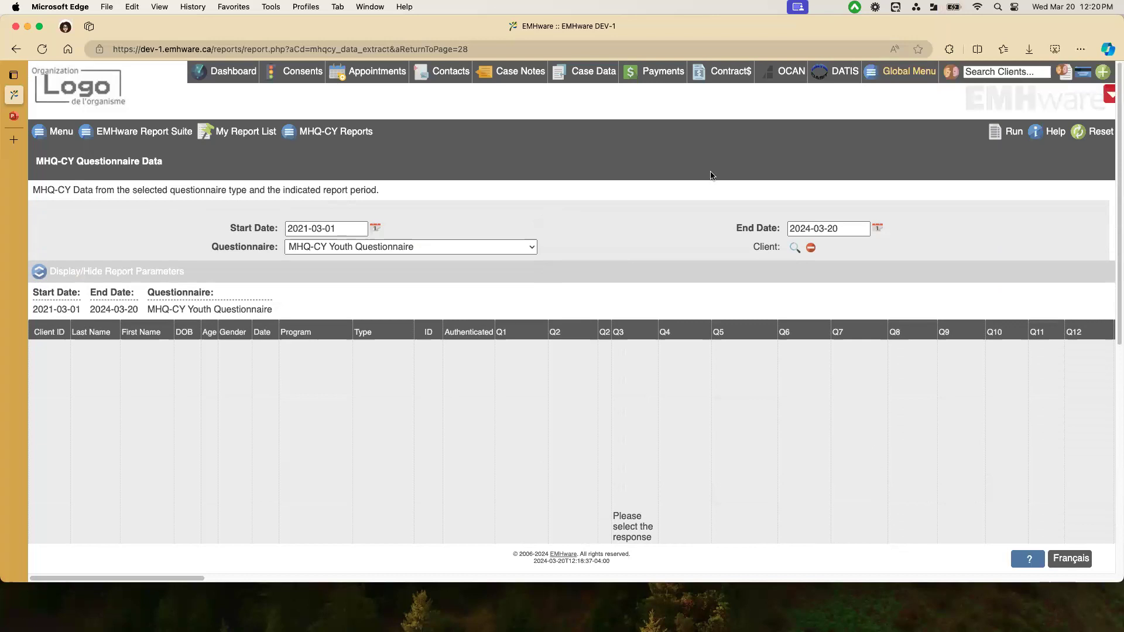
{"action": "left_click", "coordinate": [7, 120]}
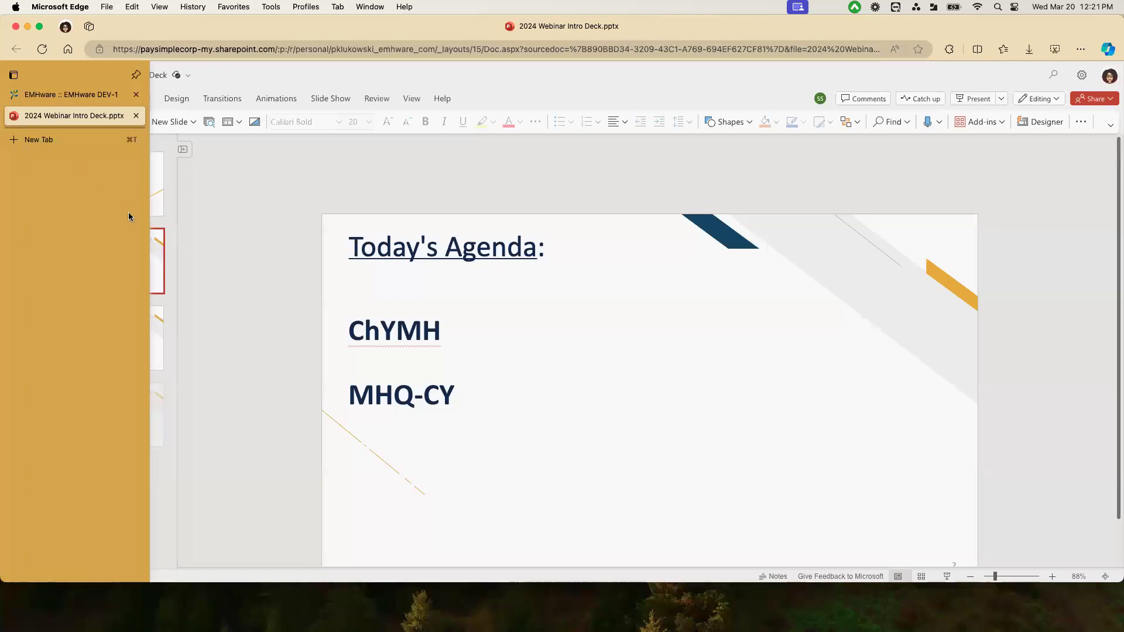
{"action": "left_click", "coordinate": [155, 351]}
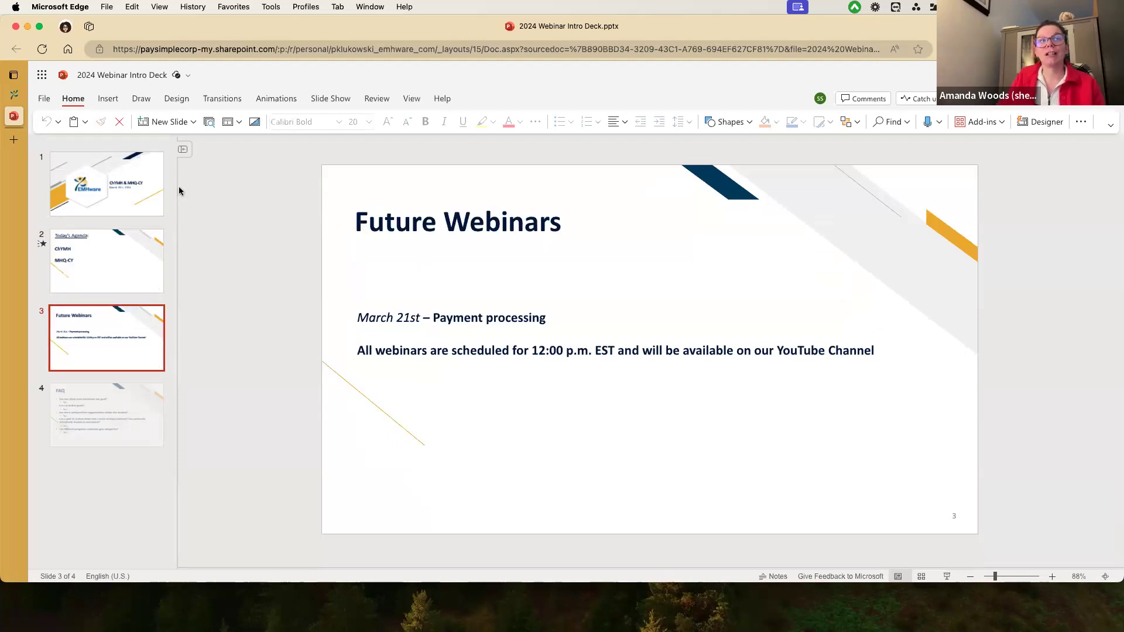
Insert 'Contract Module & ' before 'Payment processing' on the March 21st line.
{"action": "left_click", "coordinate": [441, 321]}
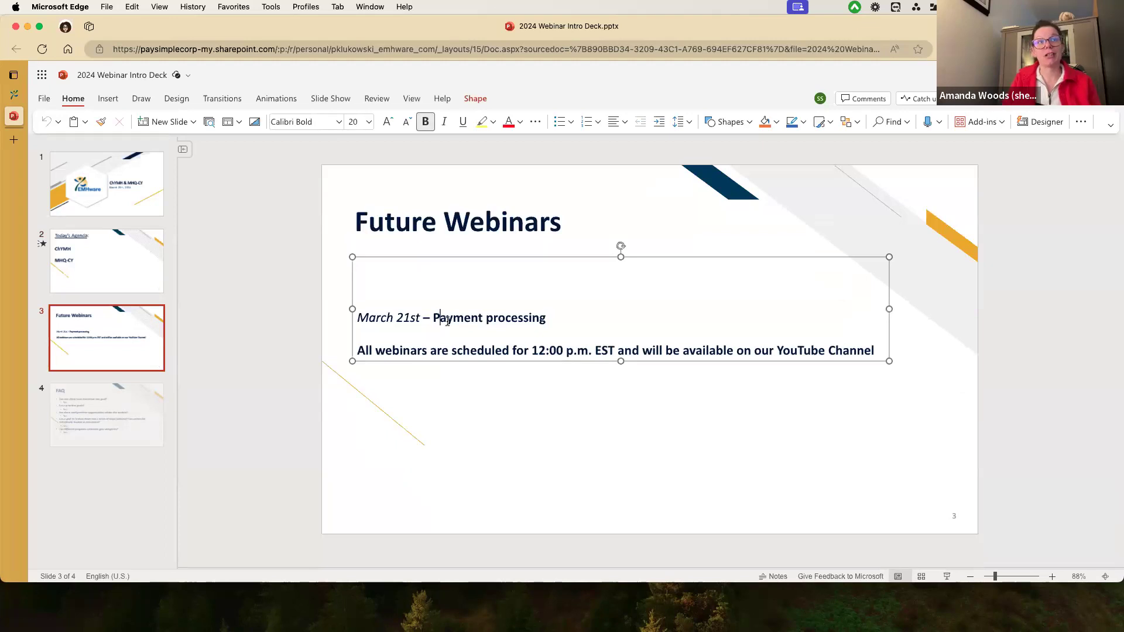
{"action": "key", "text": "Left"}
{"action": "type", "text": "Contract "}
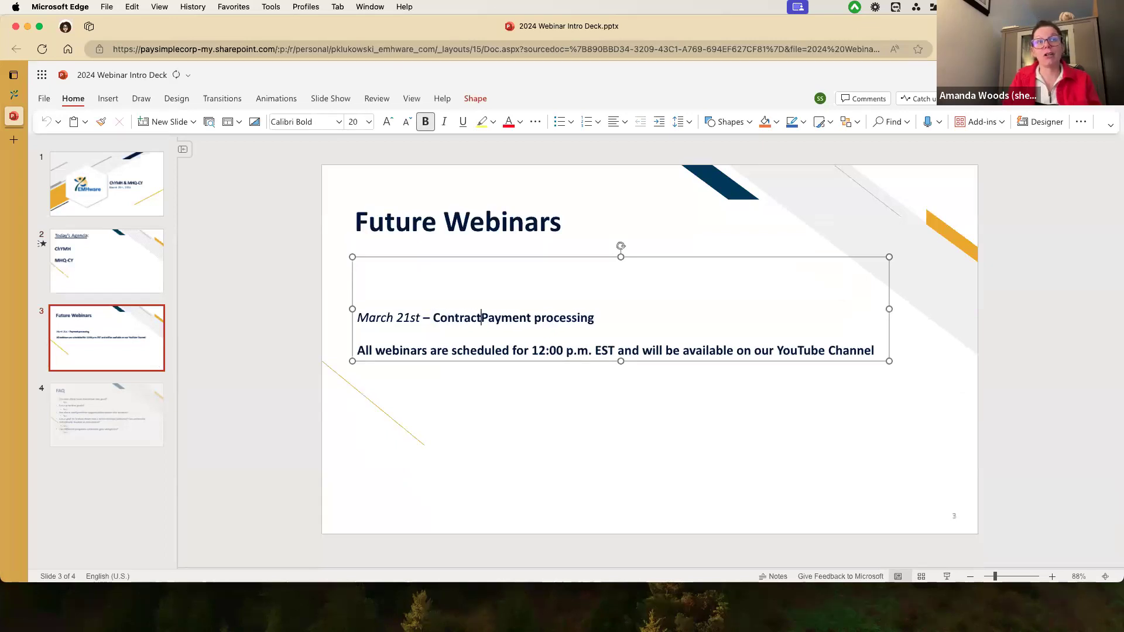
{"action": "type", "text": "Module "}
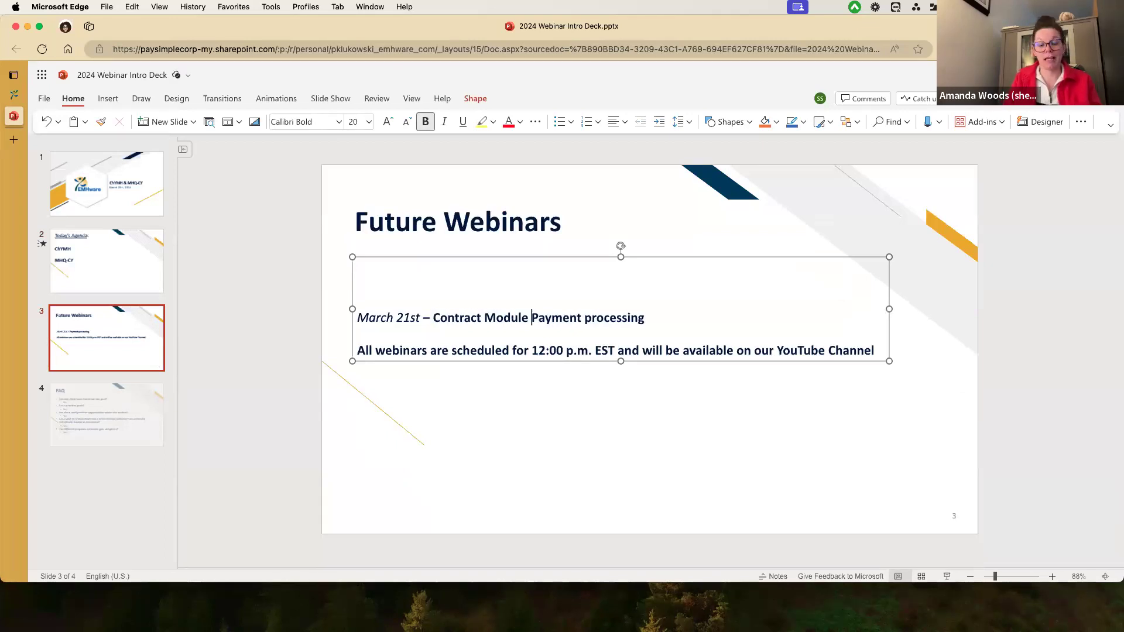
{"action": "type", "text": "&"}
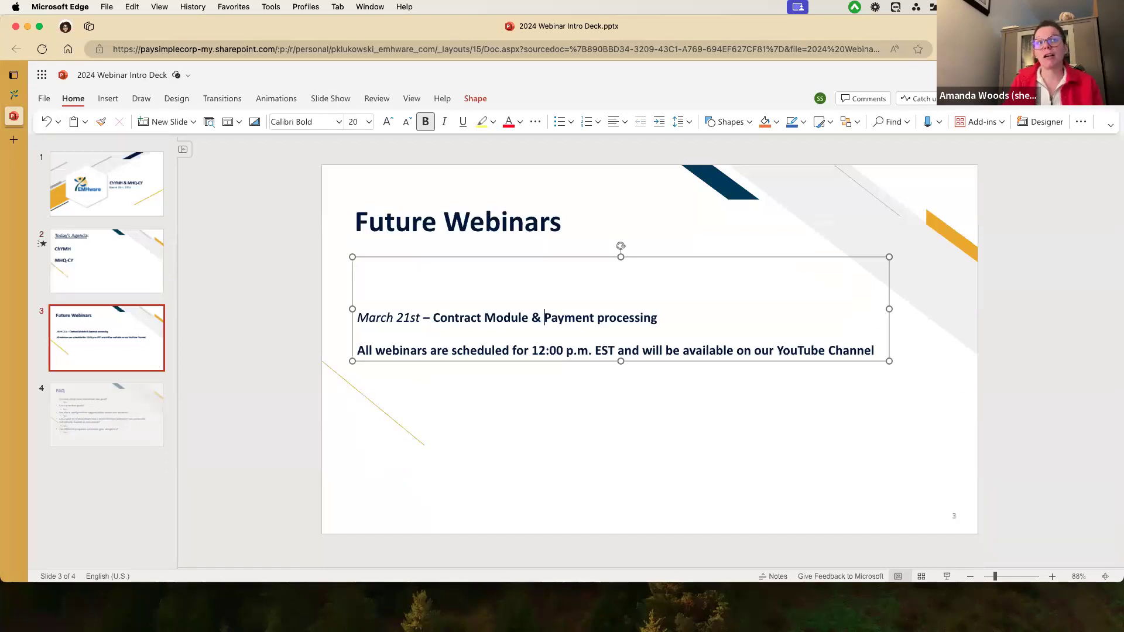
{"action": "left_click", "coordinate": [442, 402]}
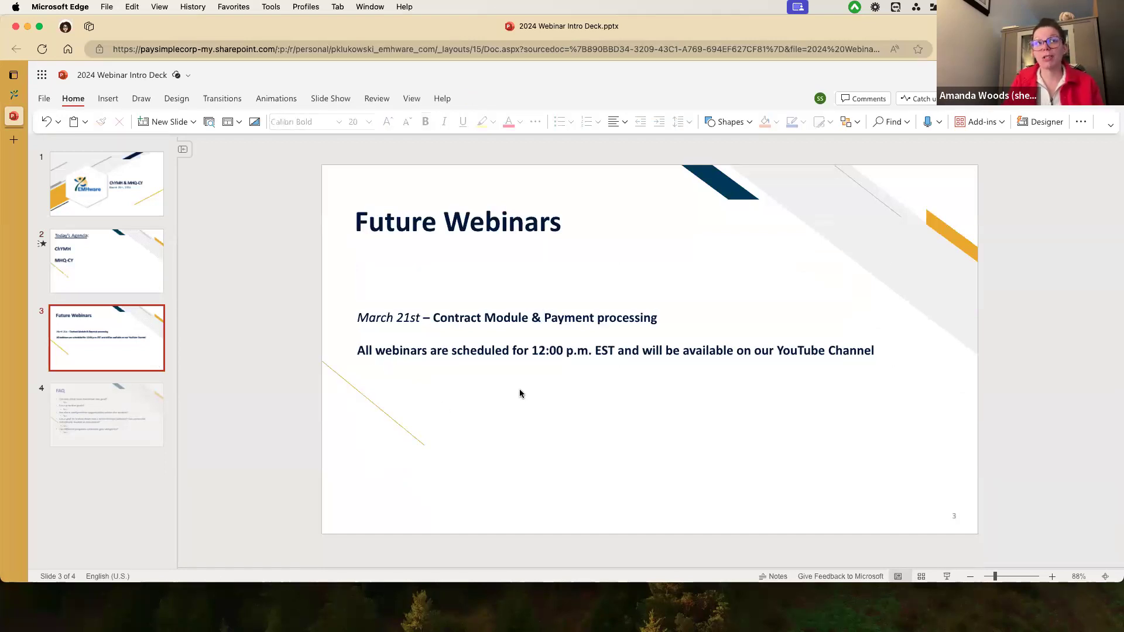